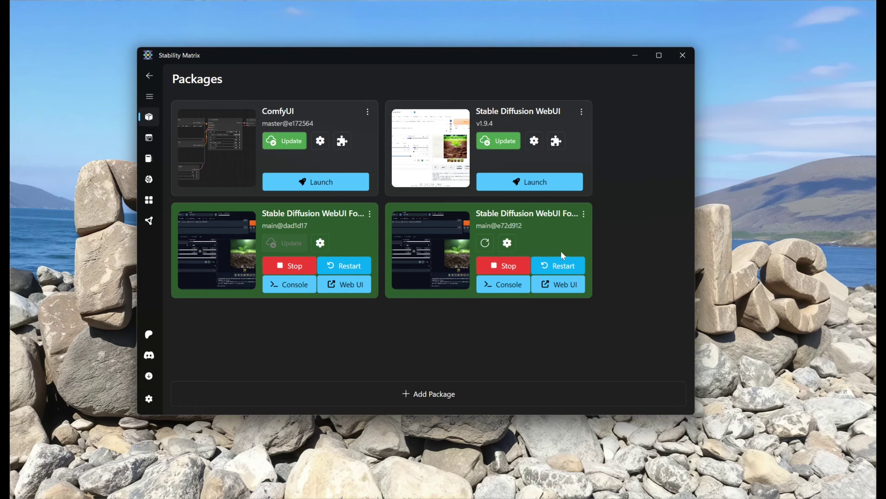
Step: Switch to the browser and download Stability Matrix v2.11.6 from the Lykos AI site
{"action": "left_click", "coordinate": [632, 59]}
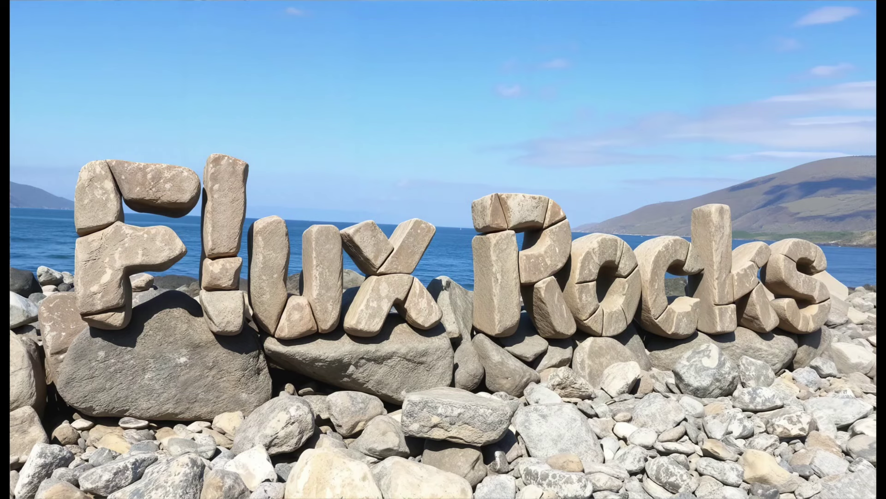
{"action": "key", "text": "alt+Tab"}
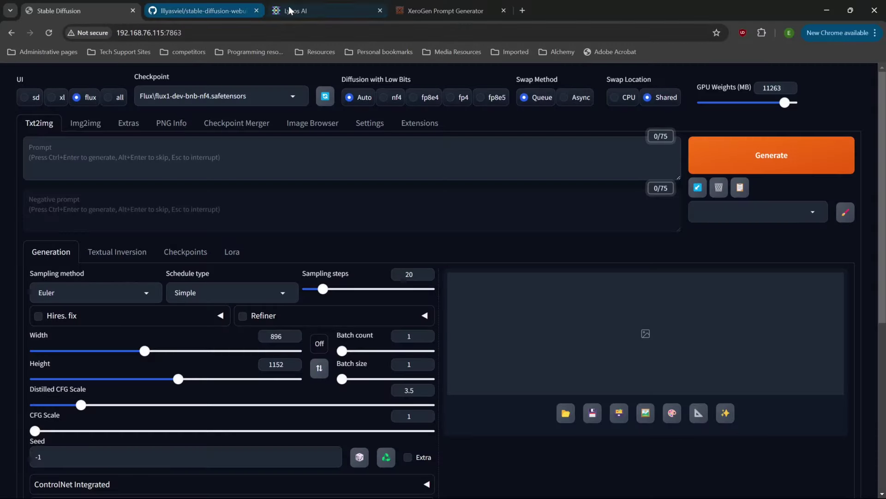
{"action": "left_click", "coordinate": [317, 10]}
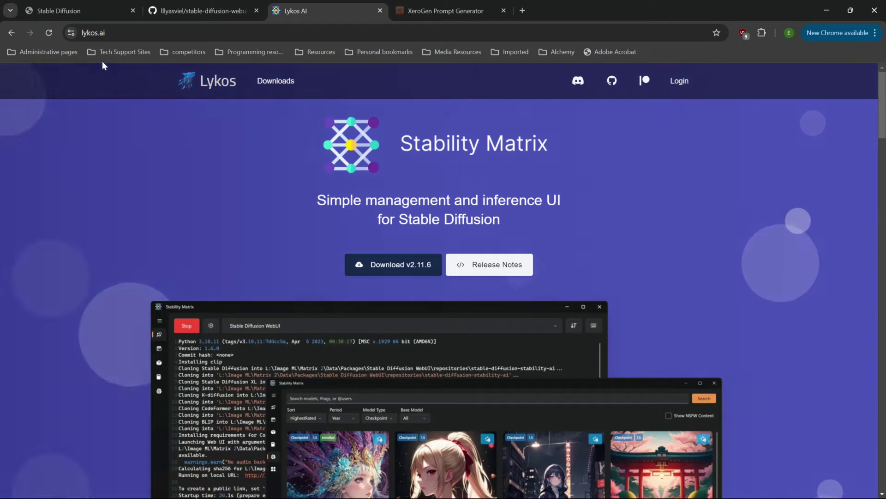
{"action": "key", "text": "ctrl+shift+b"}
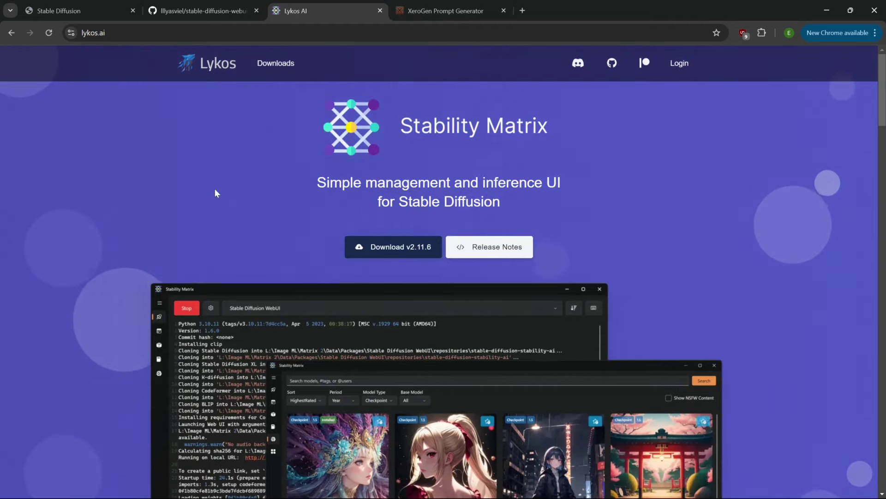
{"action": "left_click", "coordinate": [406, 248]}
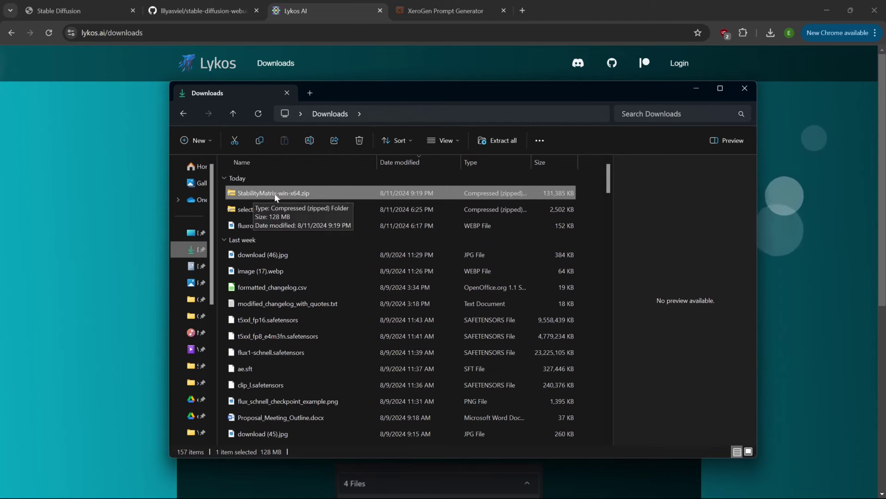
Step: Extract StabilityMatrix-win-x64.zip into its default destination in the Downloads folder
{"action": "right_click", "coordinate": [270, 194]}
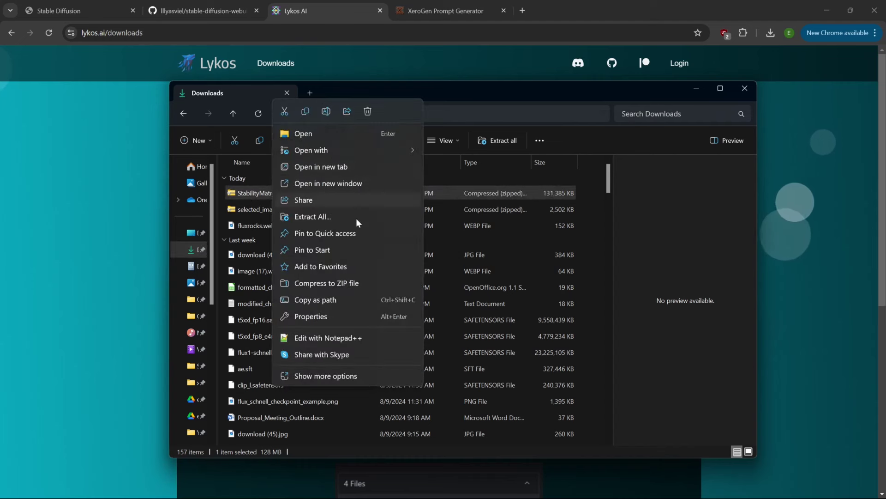
{"action": "left_click", "coordinate": [334, 218]}
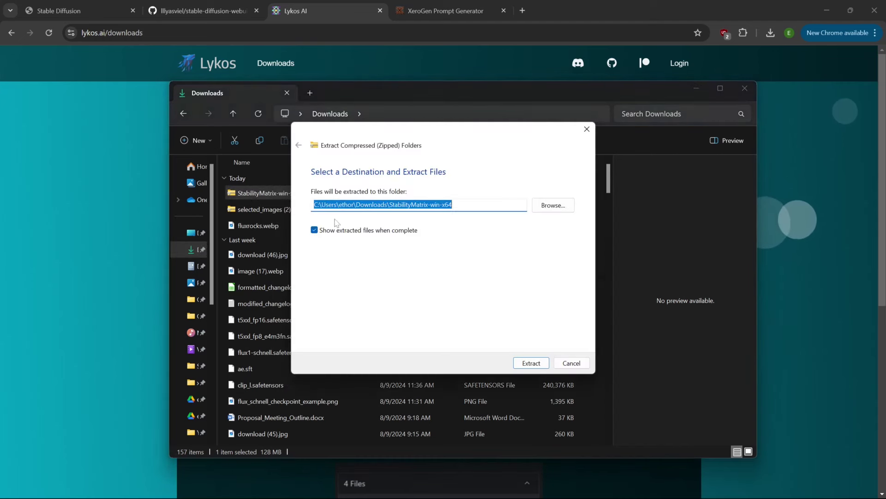
{"action": "left_click", "coordinate": [532, 363]}
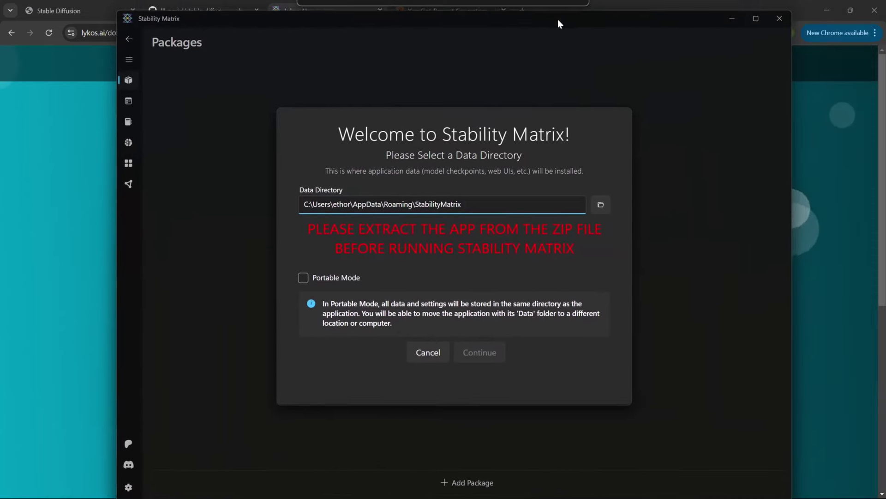
Step: Try Portable Mode in the Stability Matrix data directory setup, cancel the setup, and close the application and the folder windows
{"action": "left_click_drag", "start_coordinate": [558, 20], "coordinate": [539, 13]}
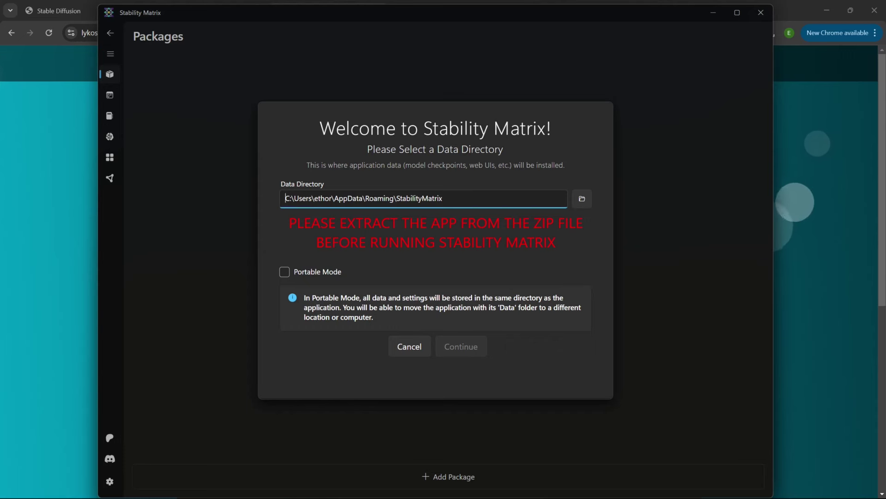
{"action": "left_click_drag", "start_coordinate": [443, 198], "coordinate": [294, 198]}
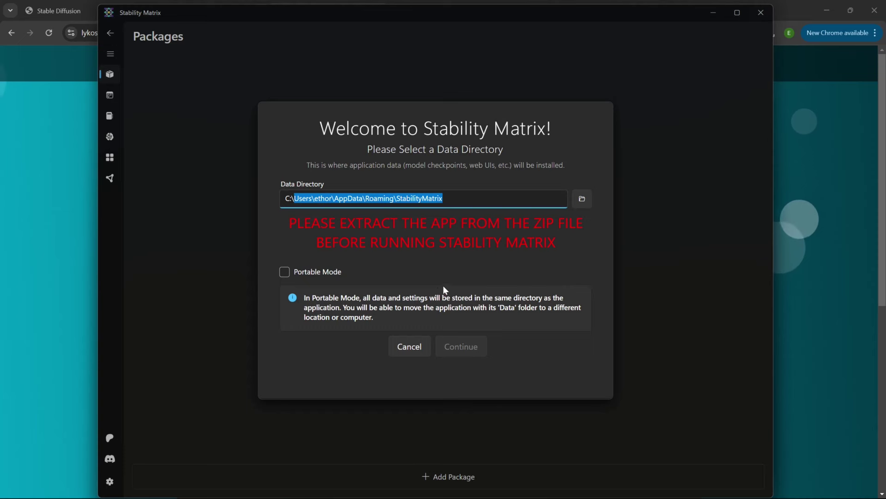
{"action": "left_click", "coordinate": [284, 272]}
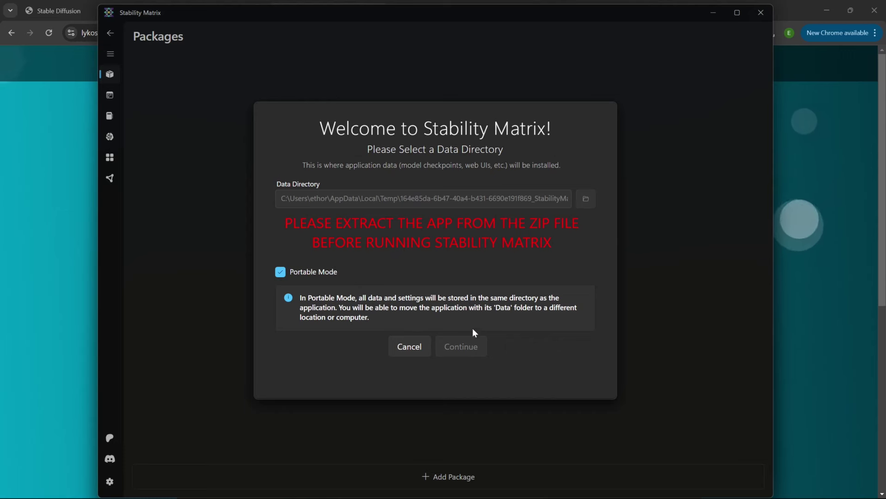
{"action": "left_click", "coordinate": [403, 350]}
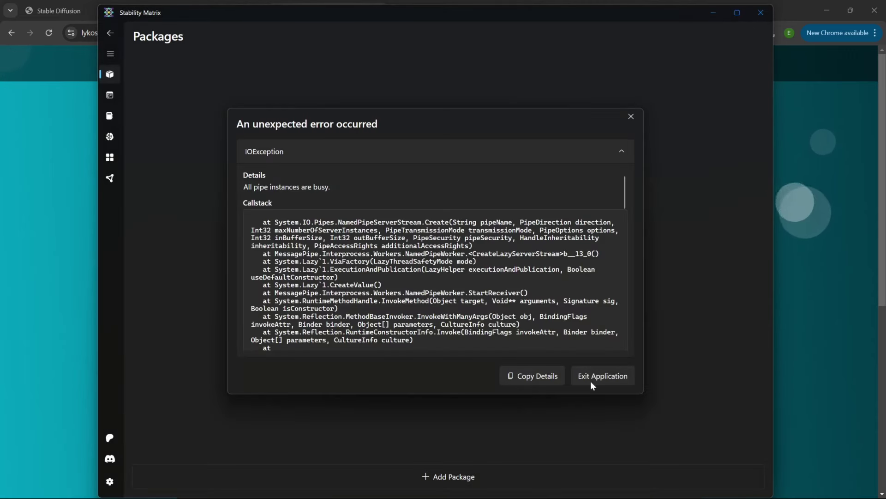
{"action": "left_click", "coordinate": [596, 373]}
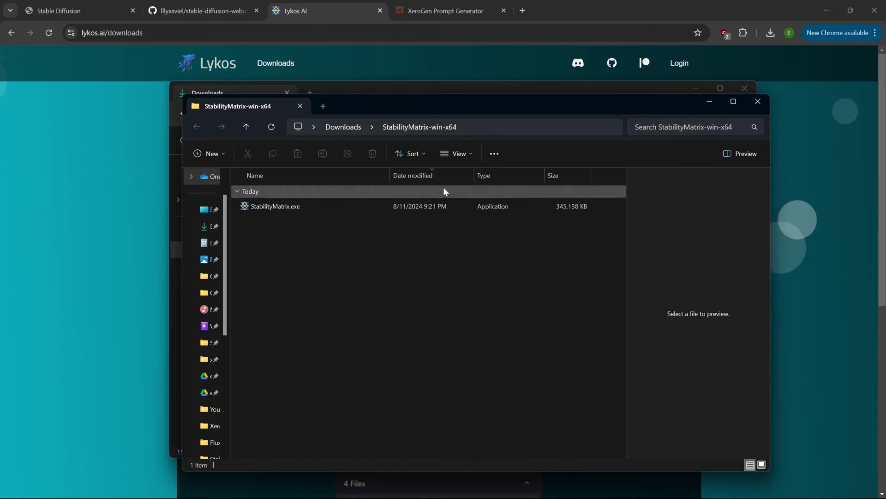
{"action": "left_click", "coordinate": [756, 105]}
{"action": "left_click", "coordinate": [745, 87]}
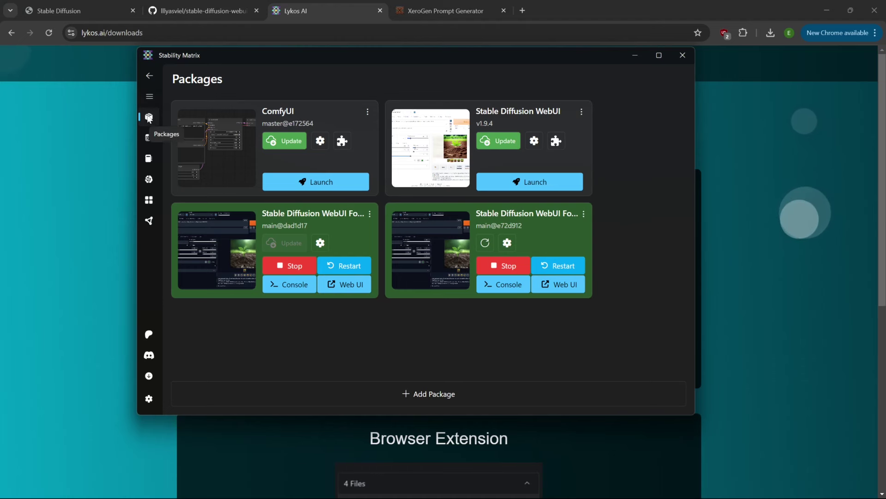
Step: Examine the Stable Diffusion WebUI Forge install page with its advanced options, commit list and display name, and return to the package list
{"action": "left_click", "coordinate": [418, 397]}
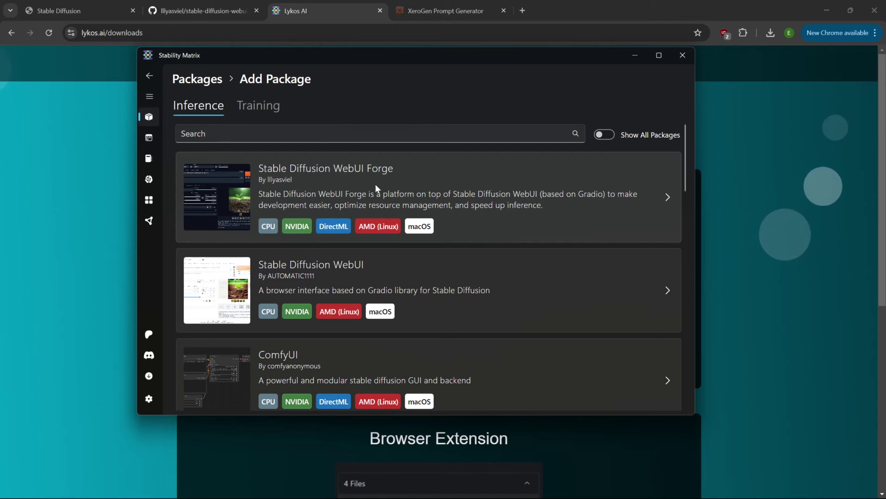
{"action": "left_click", "coordinate": [519, 193]}
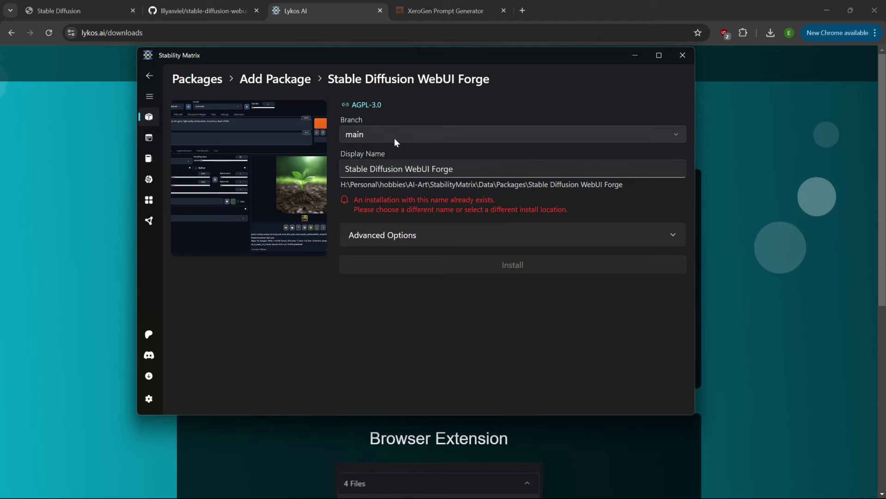
{"action": "left_click", "coordinate": [379, 235]}
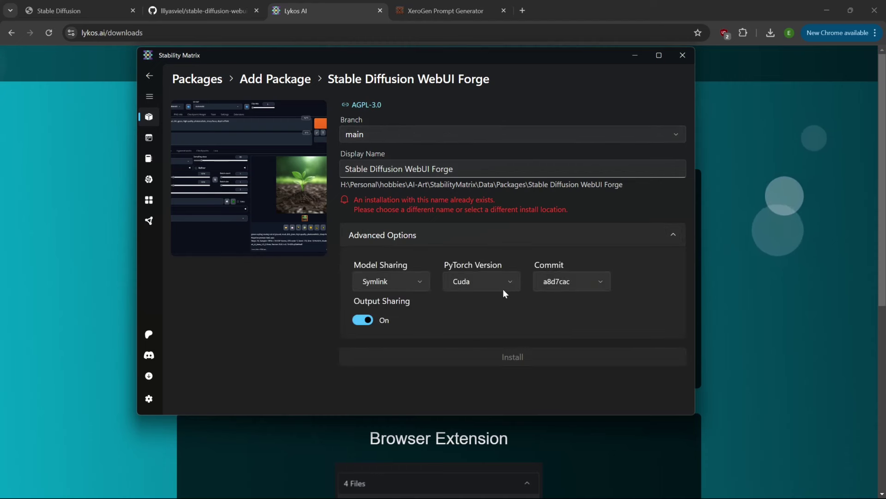
{"action": "left_click", "coordinate": [574, 283]}
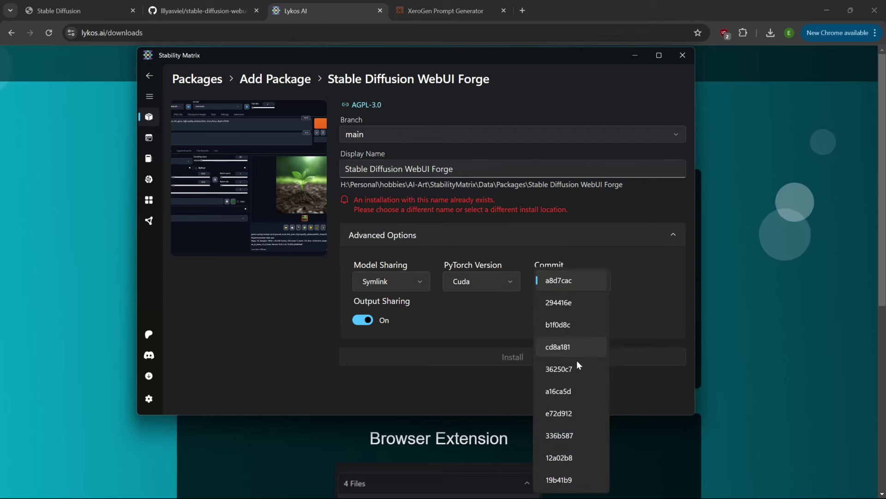
{"action": "left_click", "coordinate": [637, 299]}
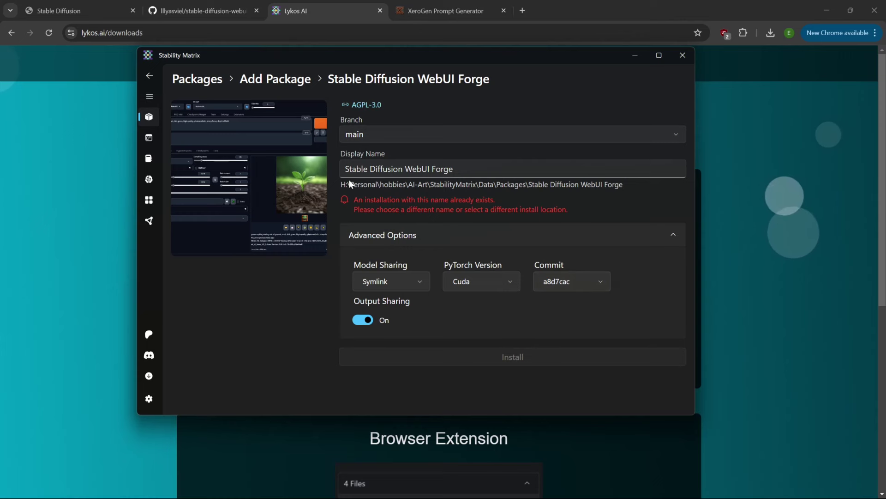
{"action": "triple_click", "coordinate": [536, 172]}
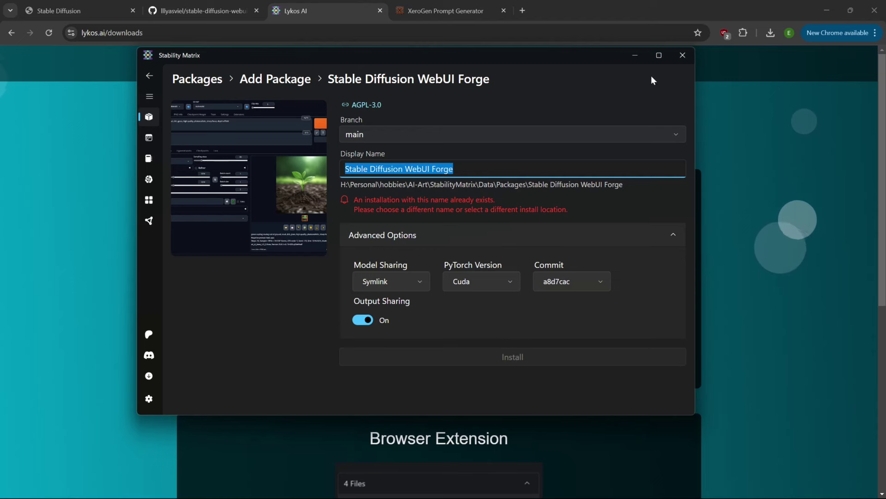
{"action": "left_click", "coordinate": [196, 79]}
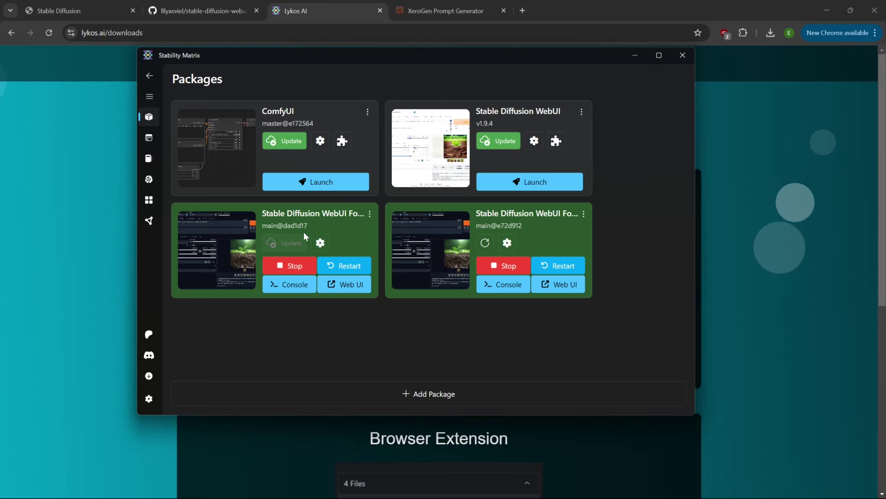
Step: Stop the Forge package at main@e72d912 and review its launch options down to the extra launch arguments without saving
{"action": "left_click", "coordinate": [509, 266]}
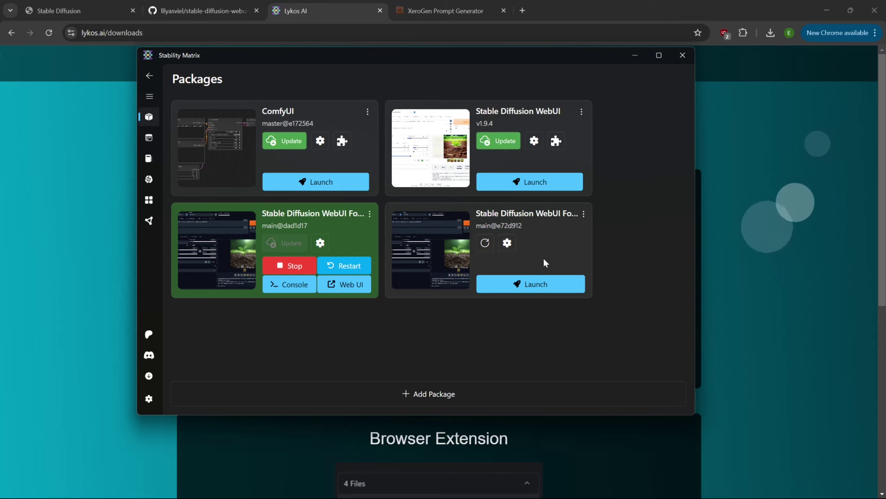
{"action": "left_click", "coordinate": [508, 243]}
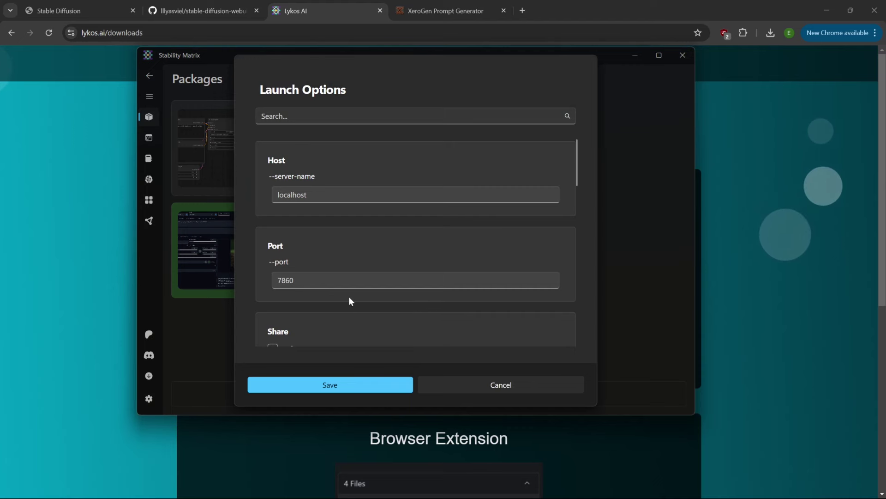
{"action": "scroll", "coordinate": [380, 263], "scroll_direction": "down", "scroll_amount": 15}
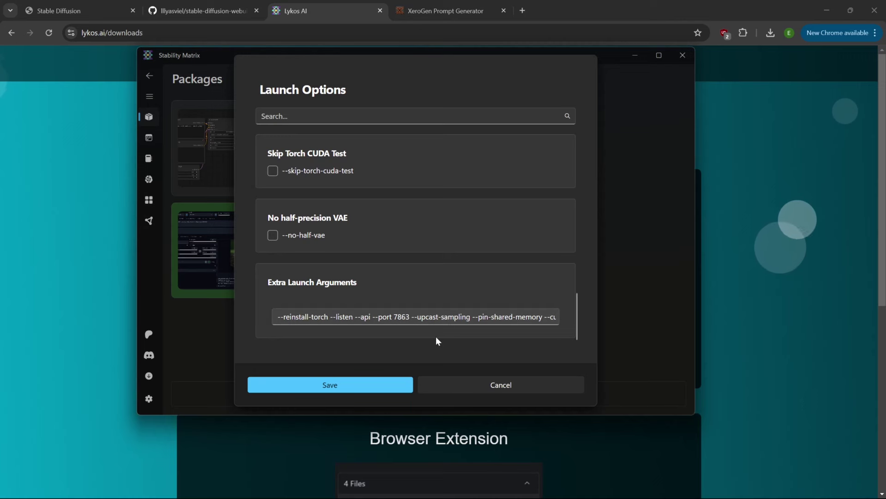
{"action": "scroll", "coordinate": [377, 263], "scroll_direction": "up", "scroll_amount": 6}
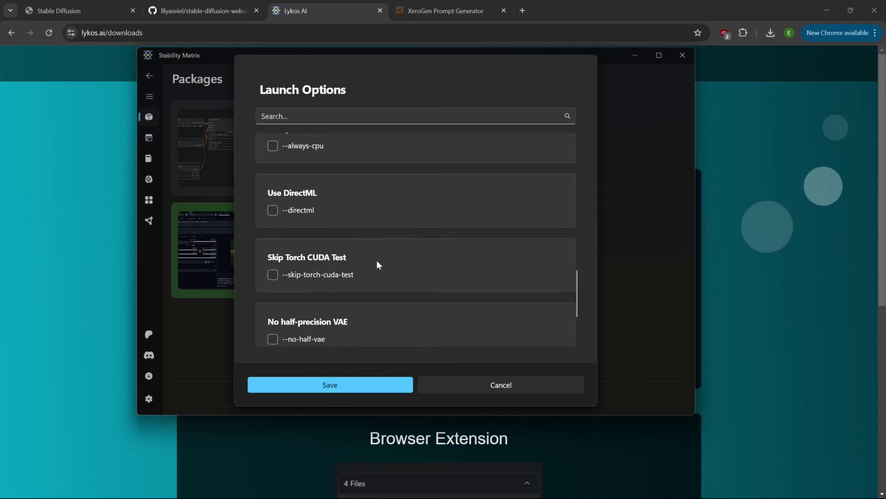
{"action": "scroll", "coordinate": [377, 261], "scroll_direction": "up", "scroll_amount": 4}
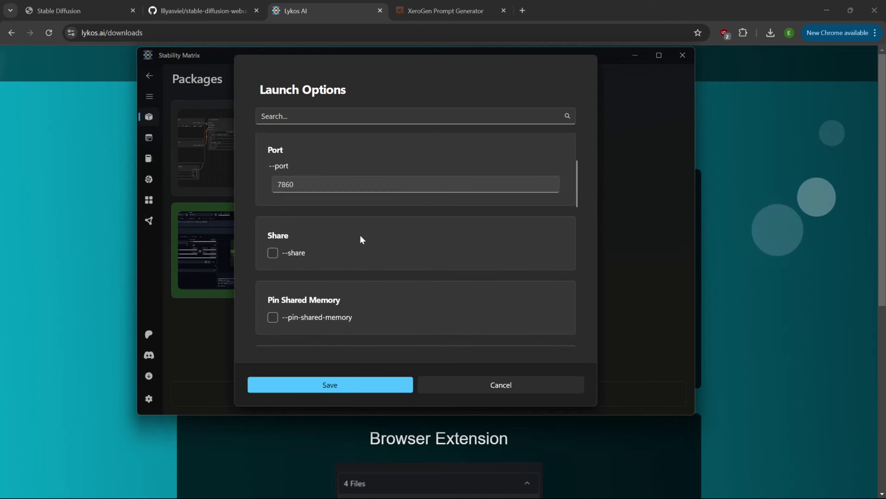
{"action": "scroll", "coordinate": [354, 312], "scroll_direction": "down", "scroll_amount": 10}
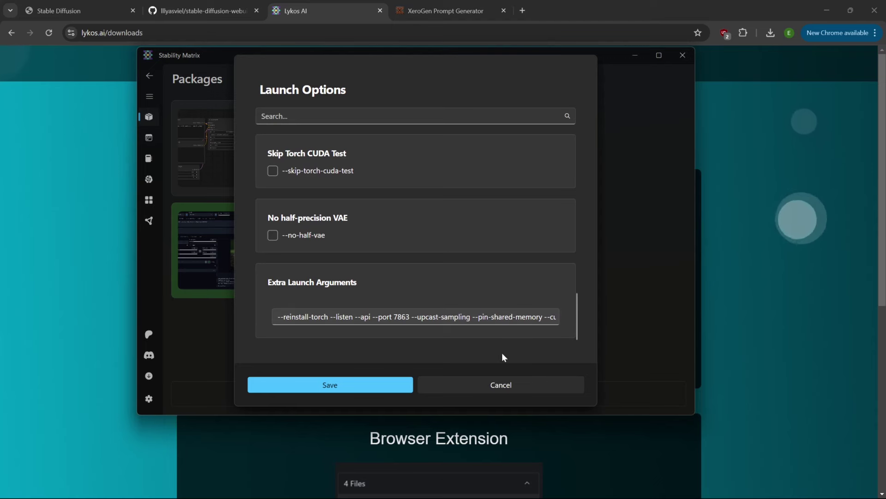
{"action": "left_click", "coordinate": [511, 387]}
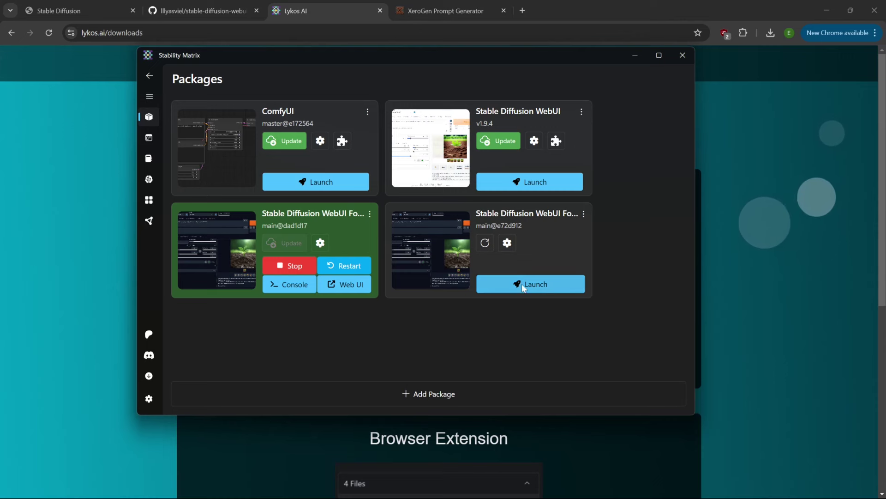
Step: In the browser's stable-diffusion-webui-forge repository, open the "[Major Update] BitsandBytes Guidelines and Flux" discussion and read its Flux Checkpoints section
{"action": "left_click", "coordinate": [635, 55]}
{"action": "left_click", "coordinate": [195, 11]}
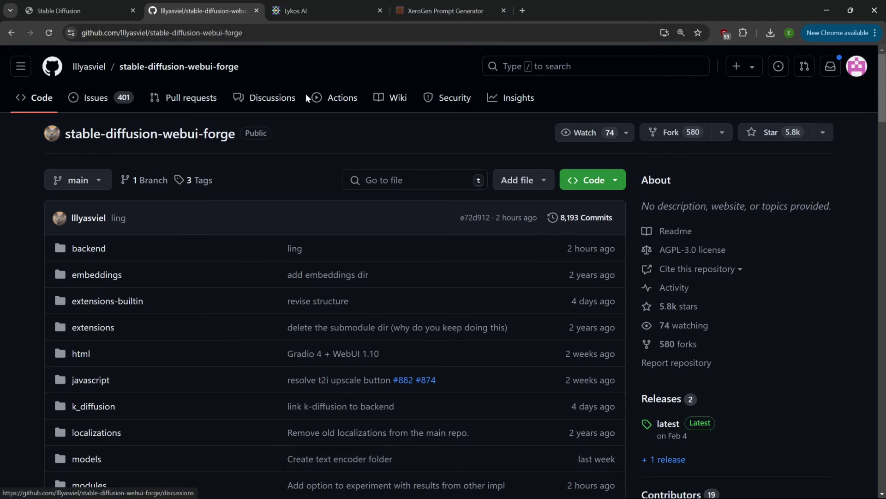
{"action": "left_click", "coordinate": [275, 106]}
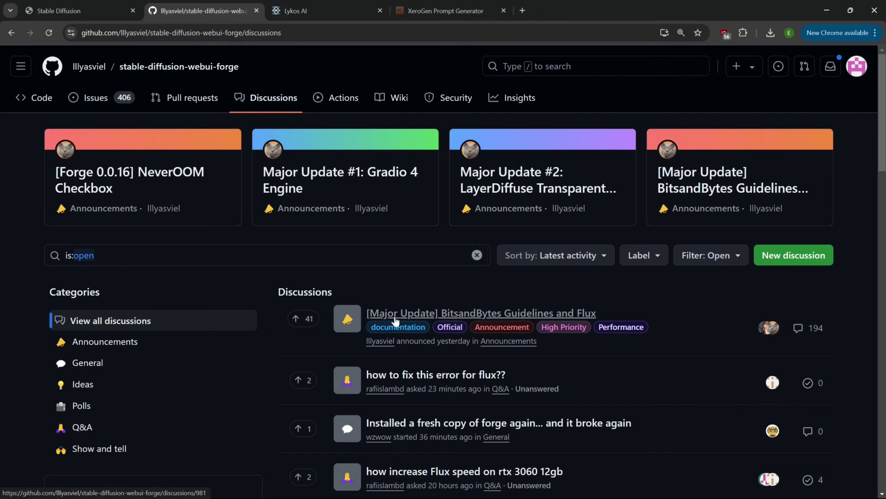
{"action": "mouse_move", "coordinate": [466, 322]}
{"action": "left_click", "coordinate": [580, 318]}
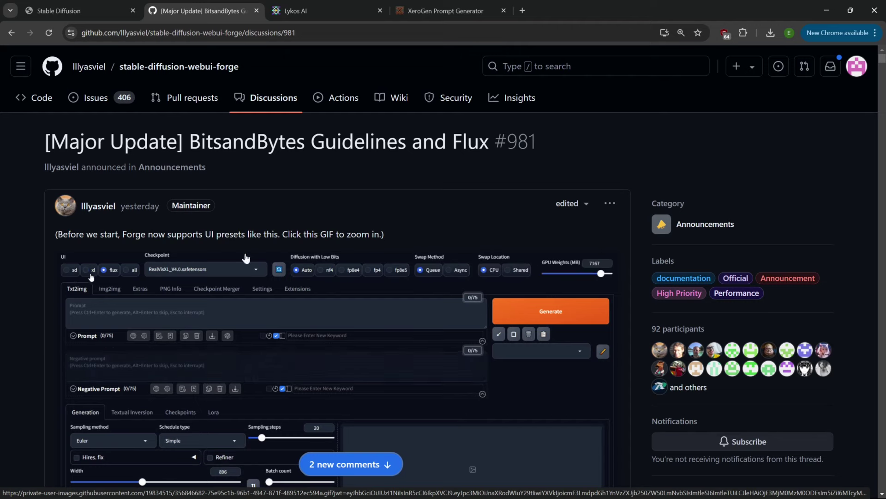
{"action": "scroll", "coordinate": [386, 335], "scroll_direction": "down", "scroll_amount": 3}
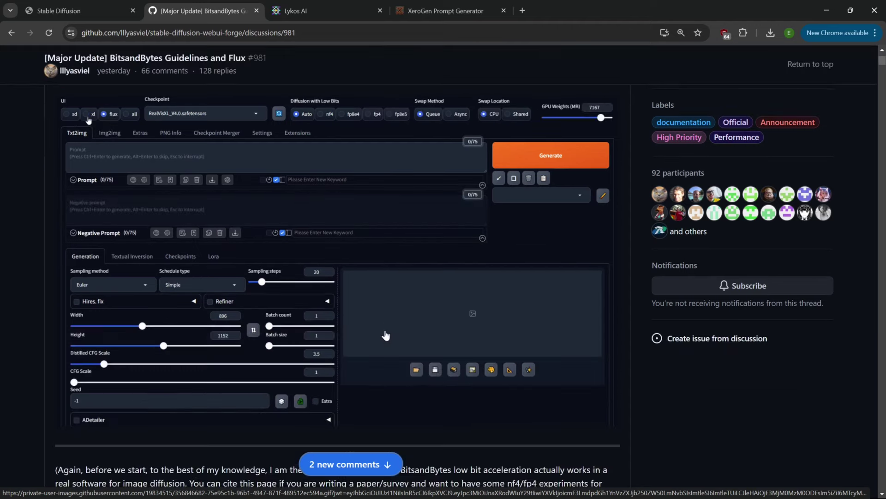
{"action": "scroll", "coordinate": [386, 336], "scroll_direction": "down", "scroll_amount": 3}
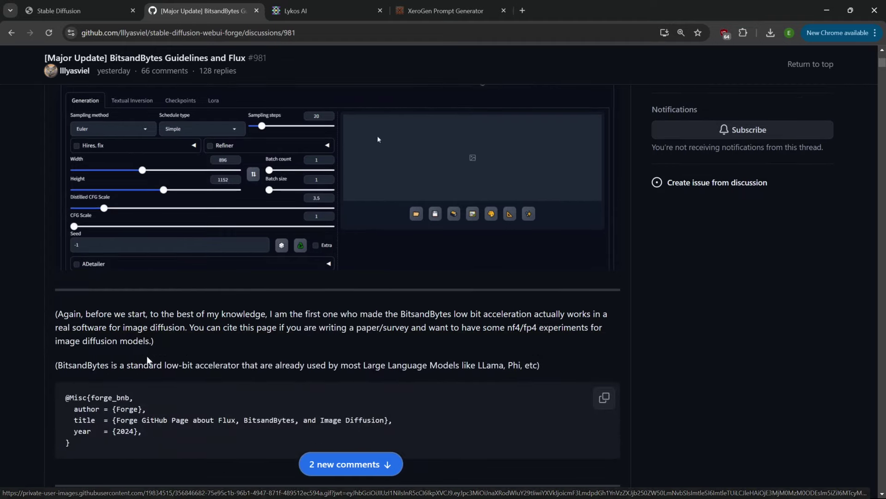
{"action": "scroll", "coordinate": [207, 334], "scroll_direction": "down", "scroll_amount": 4}
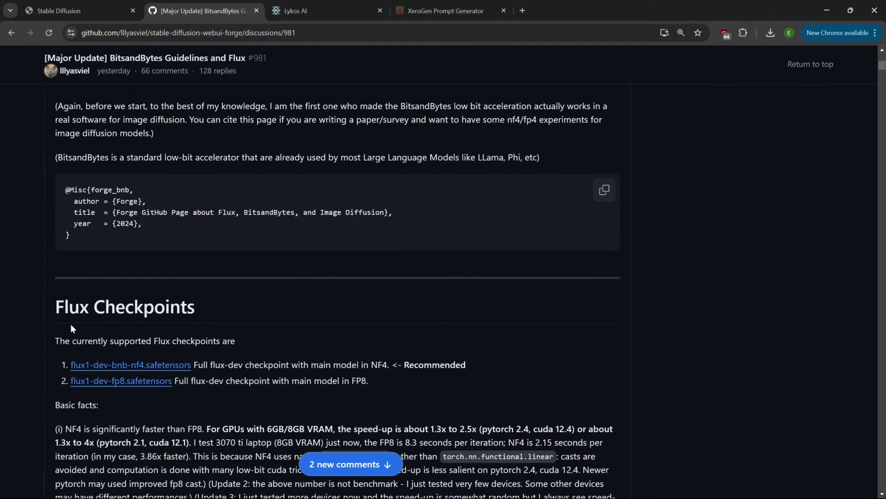
{"action": "scroll", "coordinate": [71, 323], "scroll_direction": "down", "scroll_amount": 3}
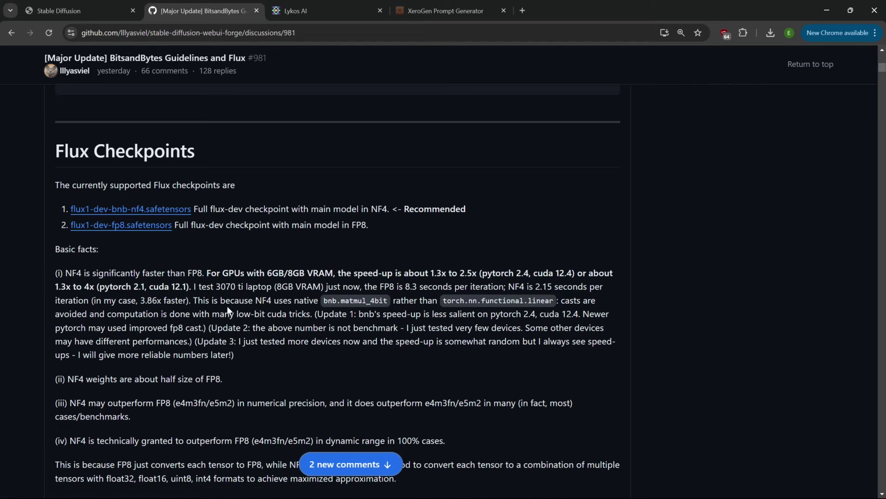
Step: Examine the discussion's NF4 versus FP8 facts, the state dict comparison and the Using Flux section on GPU support and loading weight types
{"action": "scroll", "coordinate": [203, 232], "scroll_direction": "down", "scroll_amount": 5}
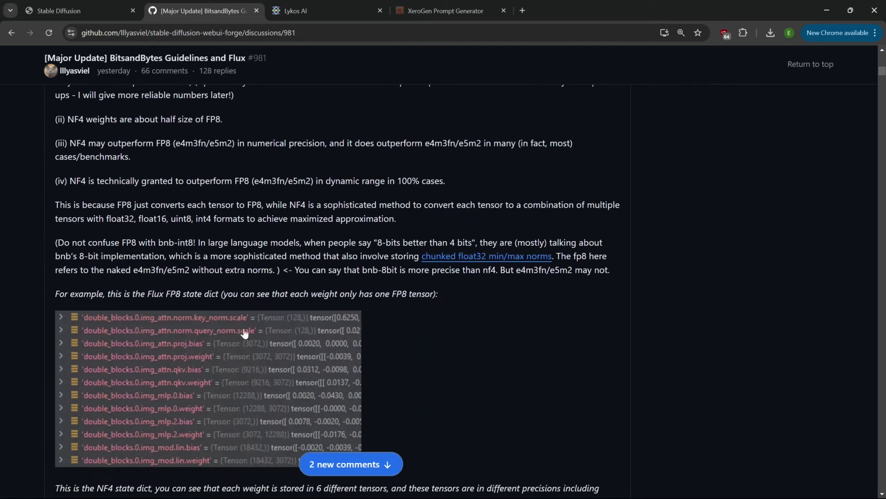
{"action": "scroll", "coordinate": [337, 291], "scroll_direction": "down", "scroll_amount": 5}
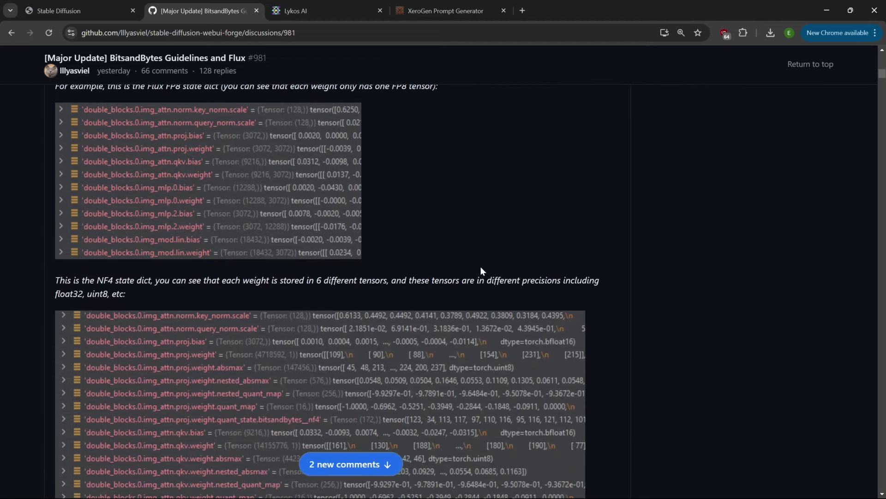
{"action": "scroll", "coordinate": [481, 267], "scroll_direction": "up", "scroll_amount": 7}
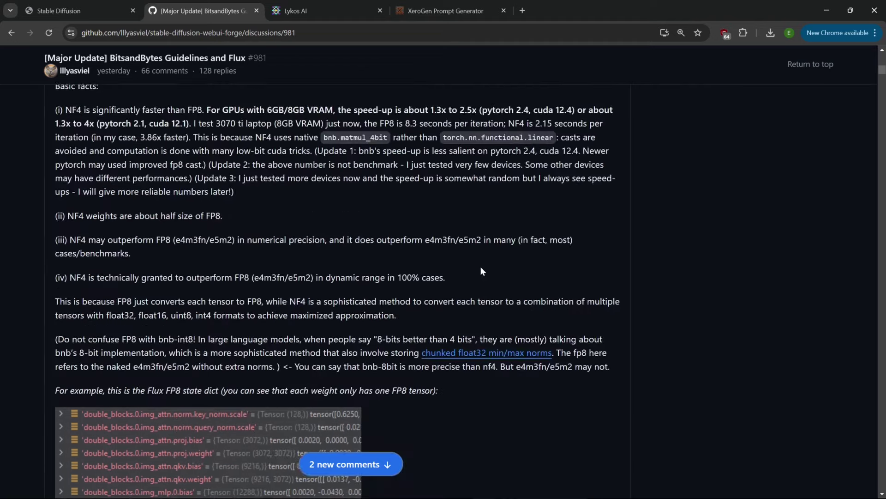
{"action": "scroll", "coordinate": [337, 291], "scroll_direction": "up", "scroll_amount": 2}
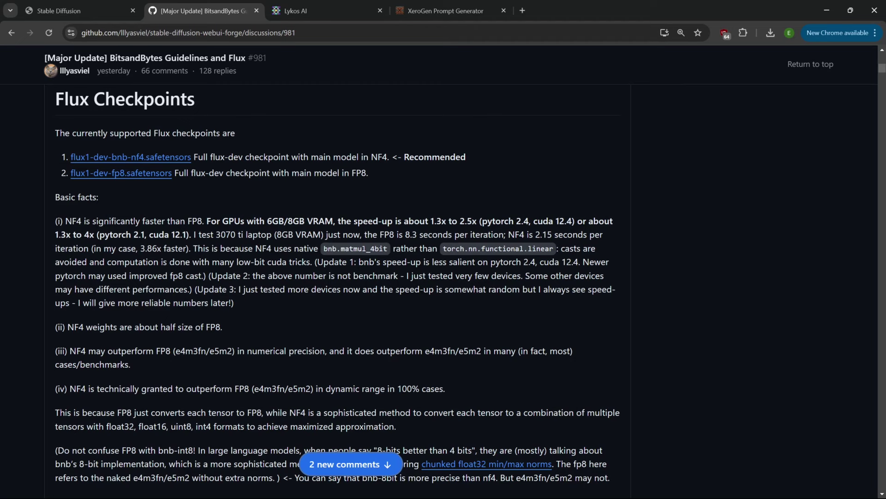
{"action": "scroll", "coordinate": [355, 342], "scroll_direction": "down", "scroll_amount": 9}
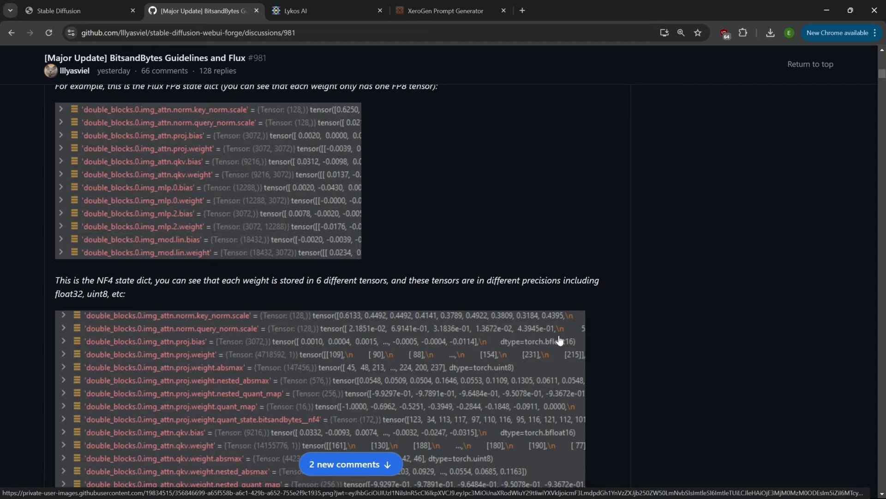
{"action": "scroll", "coordinate": [558, 338], "scroll_direction": "down", "scroll_amount": 6}
{"action": "scroll", "coordinate": [558, 339], "scroll_direction": "down", "scroll_amount": 7}
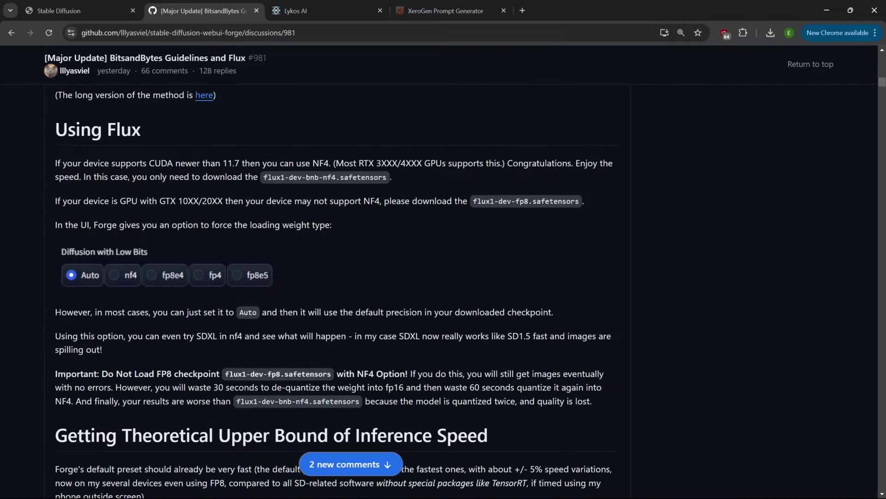
{"action": "scroll", "coordinate": [328, 184], "scroll_direction": "up", "scroll_amount": 15}
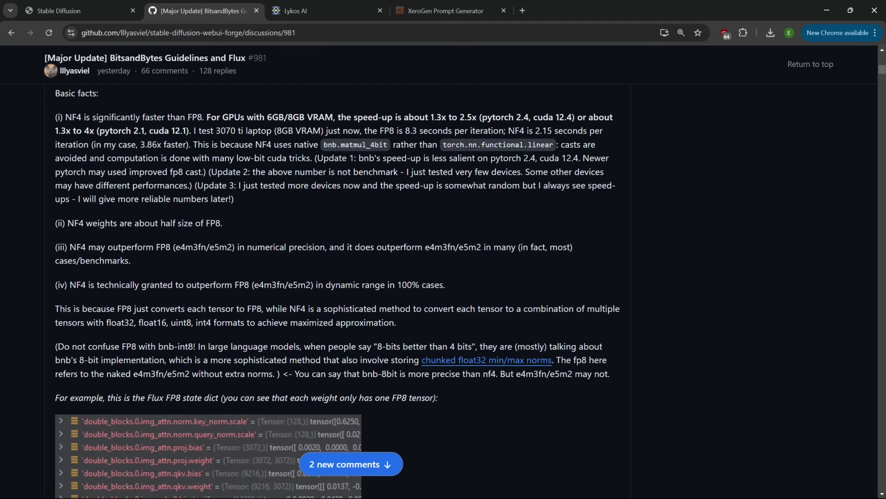
Step: Switch to File Explorer, open the StabilityMatrix folder and delete the "StabilityMatrix.exe - Shortcut" file
{"action": "key", "text": "alt+Tab"}
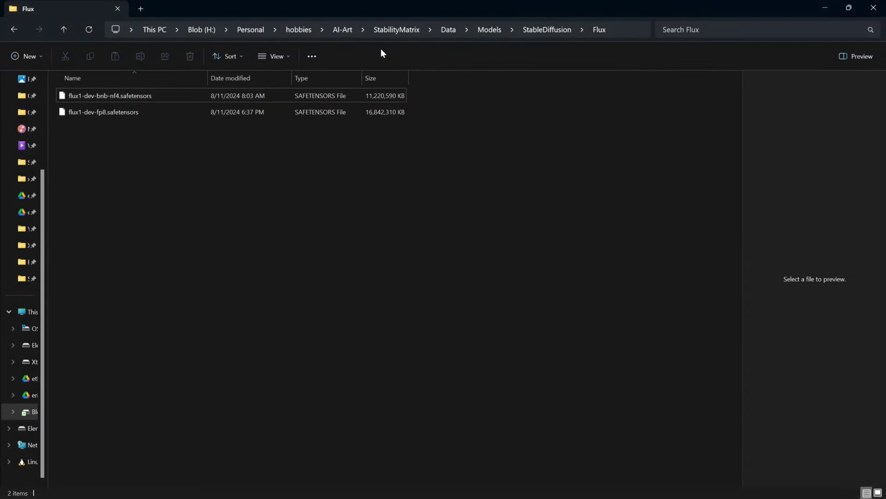
{"action": "left_click", "coordinate": [396, 30]}
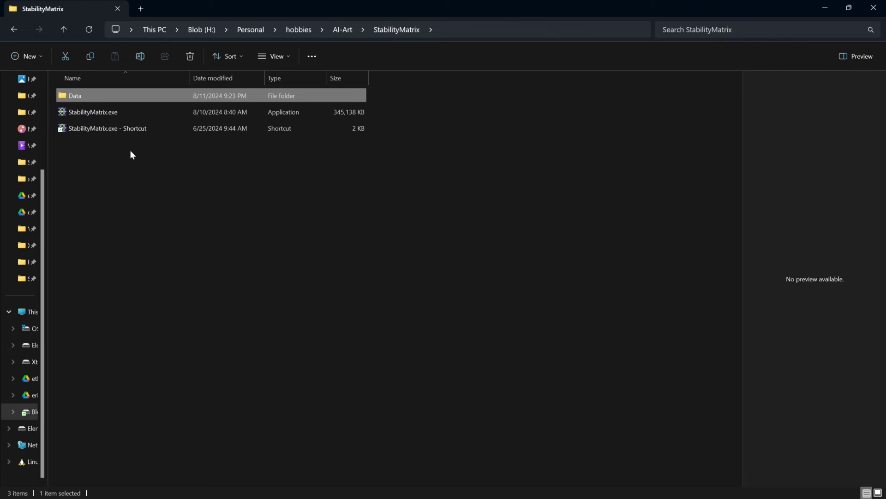
{"action": "left_click", "coordinate": [91, 131]}
{"action": "key", "text": "Delete"}
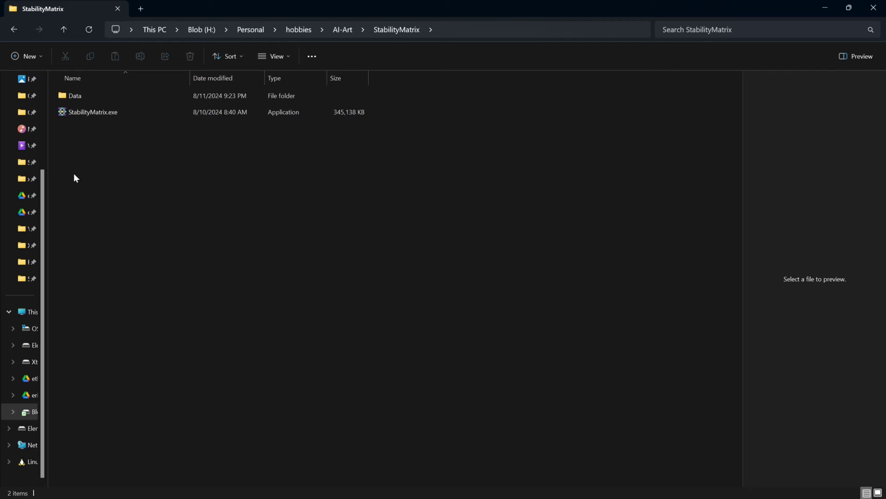
Step: Open the Flux checkpoint folder at Data > Packages > Stable Diffusion WebUI Forge > models > Stable-diffusion > Flux
{"action": "double_click", "coordinate": [79, 95]}
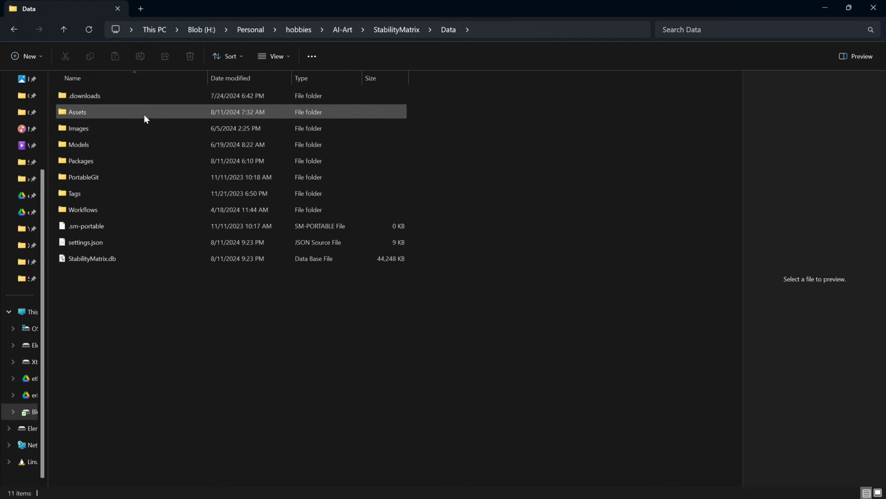
{"action": "double_click", "coordinate": [81, 160]}
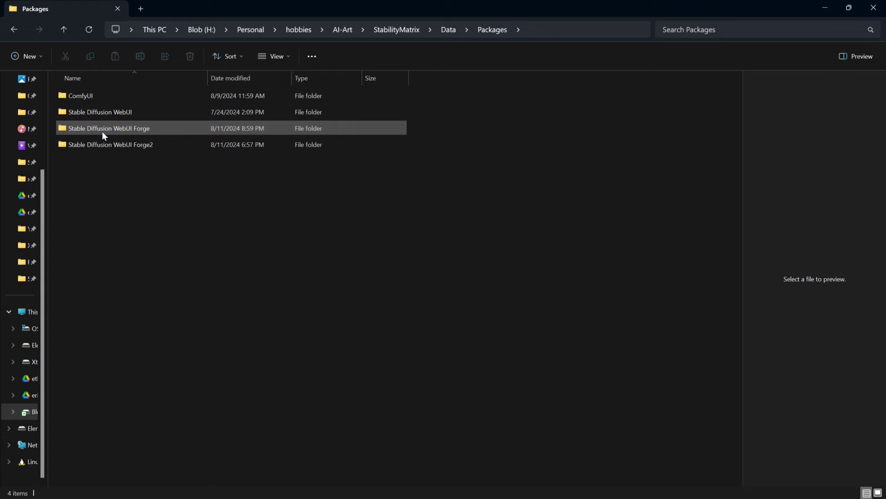
{"action": "double_click", "coordinate": [103, 133]}
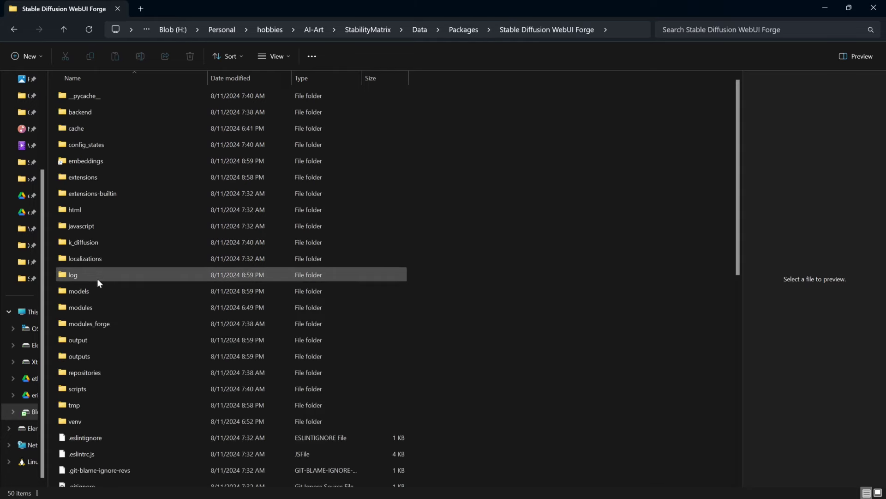
{"action": "double_click", "coordinate": [74, 289]}
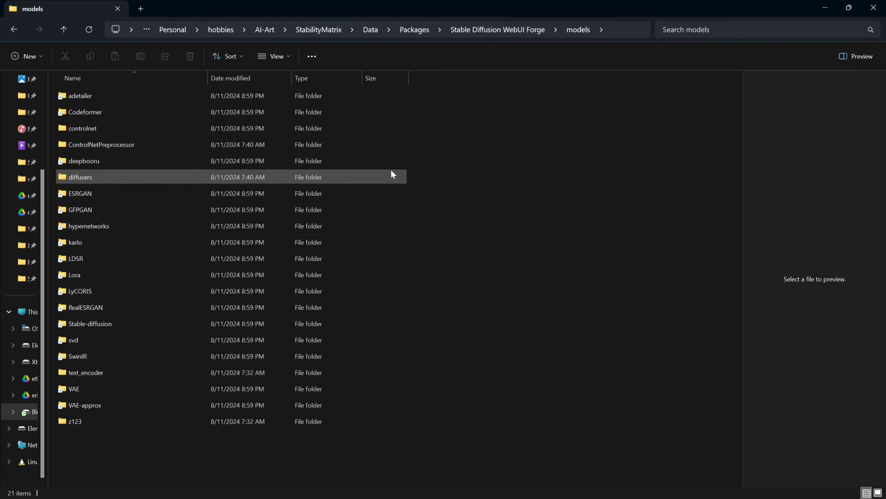
{"action": "double_click", "coordinate": [98, 326]}
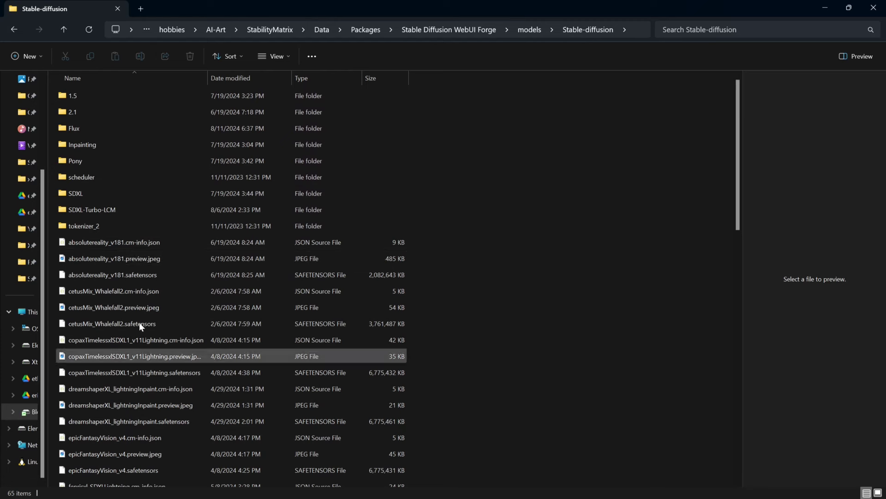
{"action": "double_click", "coordinate": [80, 129]}
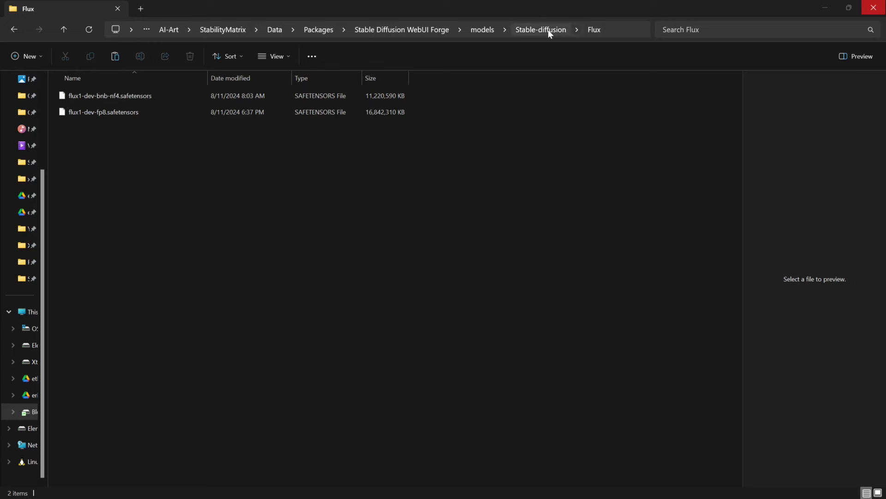
Step: Locate ae.sft in the Forge package's models > VAE folder, return to the models folder, and minimize File Explorer to get back to the discussion
{"action": "left_click", "coordinate": [487, 29]}
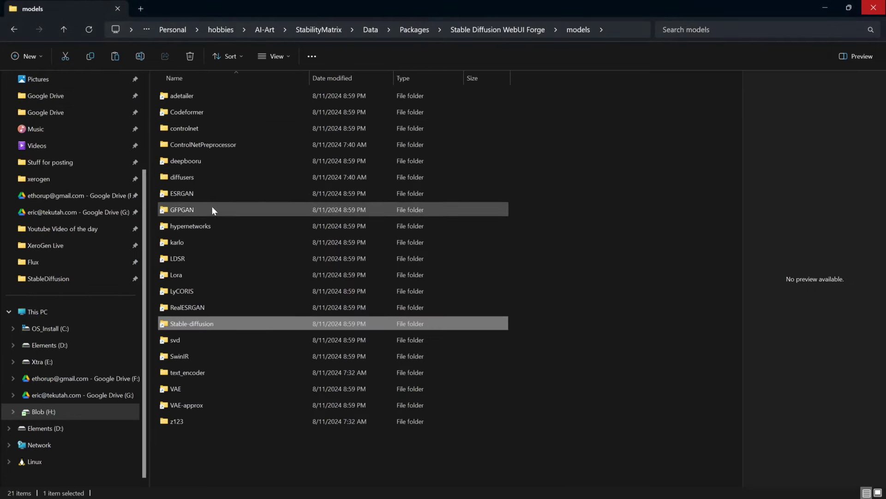
{"action": "double_click", "coordinate": [182, 388]}
{"action": "left_click", "coordinate": [185, 96]}
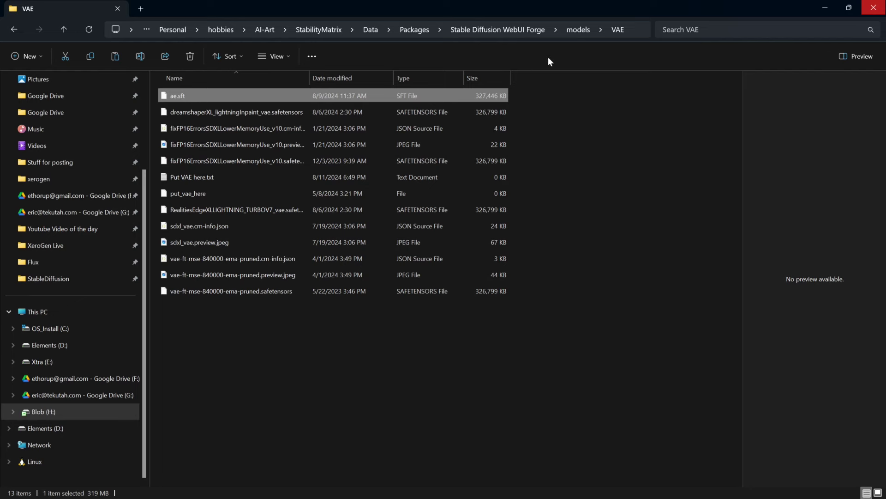
{"action": "left_click", "coordinate": [578, 30]}
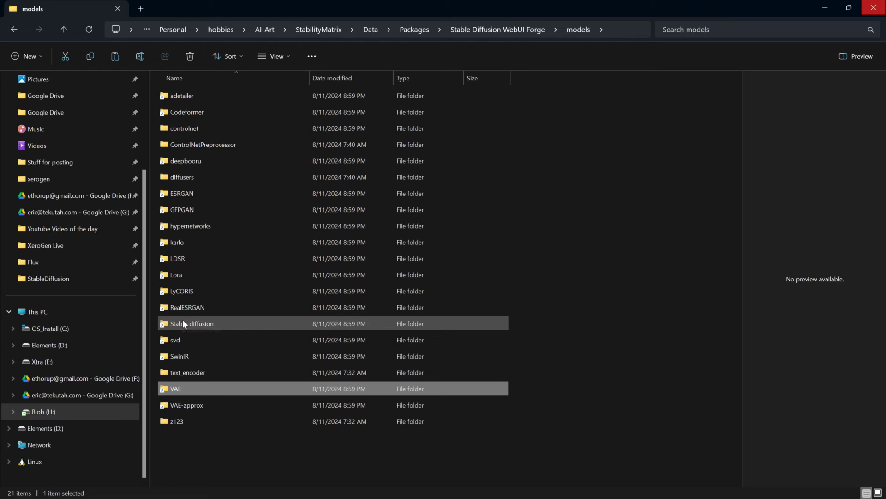
{"action": "key", "text": "ctrl+f"}
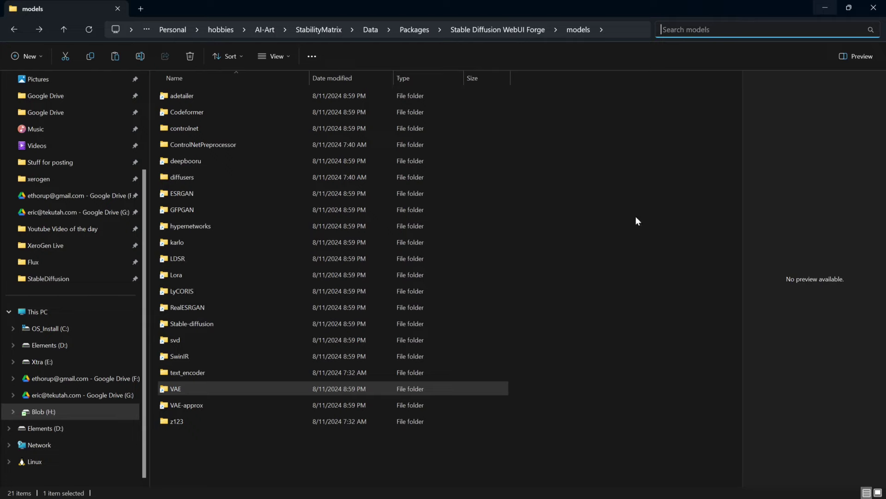
{"action": "left_click", "coordinate": [826, 8]}
{"action": "scroll", "coordinate": [233, 241], "scroll_direction": "up", "scroll_amount": 6}
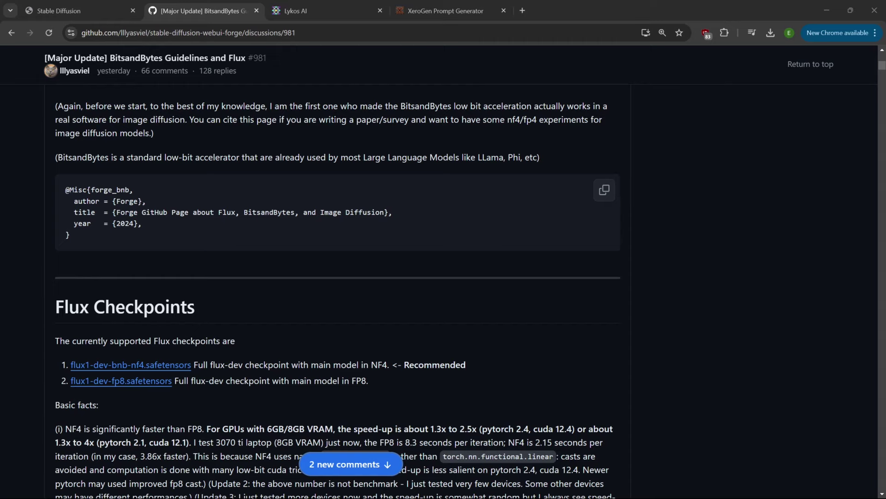
Step: Launch the Forge package at main@e72d912 from Stability Matrix and switch to the Stable Diffusion web interface in the browser
{"action": "key", "text": "alt+Tab"}
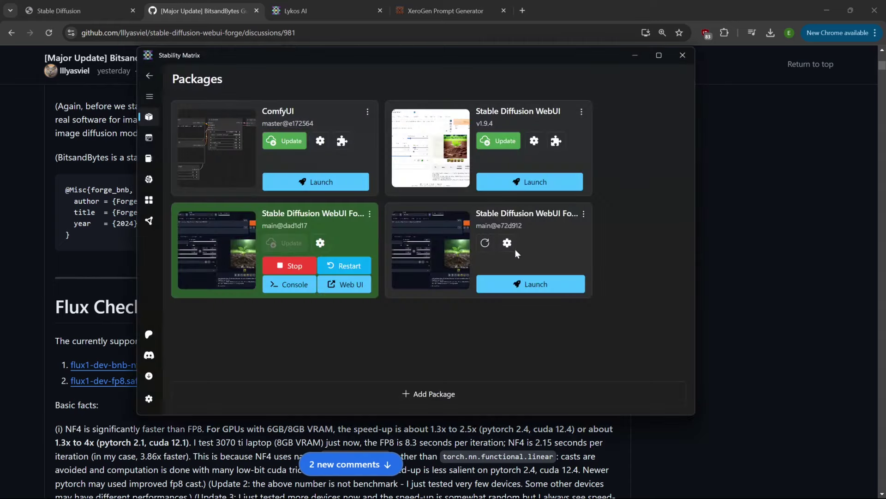
{"action": "left_click", "coordinate": [532, 284]}
{"action": "key", "text": "alt+Tab"}
{"action": "key", "text": "ctrl+1"}
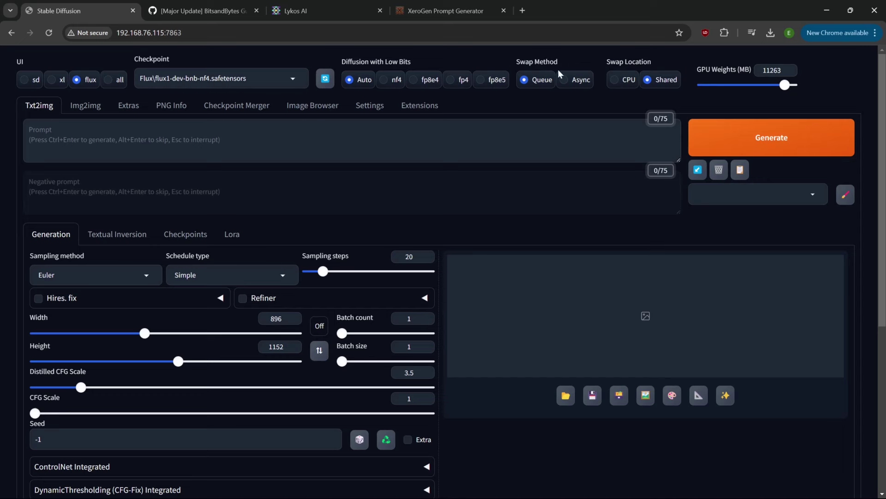
Step: Compare the generation settings of the sd, xl, flux and all UI presets, and return to the flux preset
{"action": "left_click", "coordinate": [30, 83]}
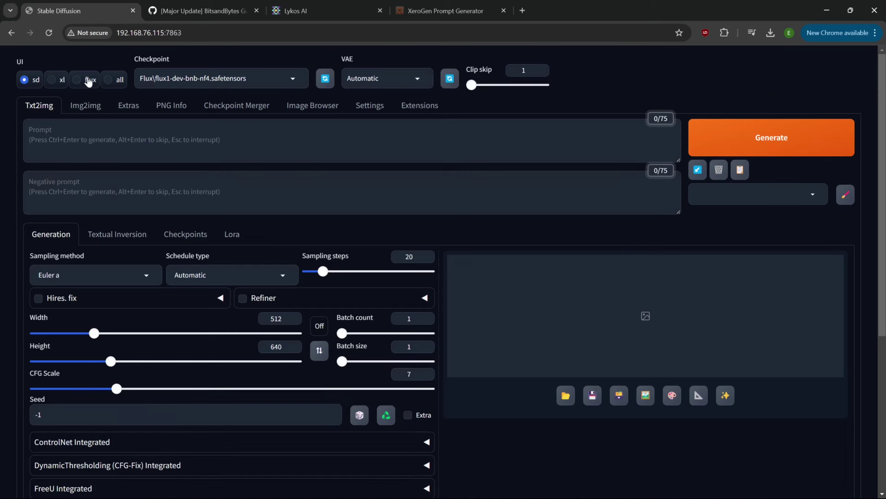
{"action": "left_click", "coordinate": [59, 80]}
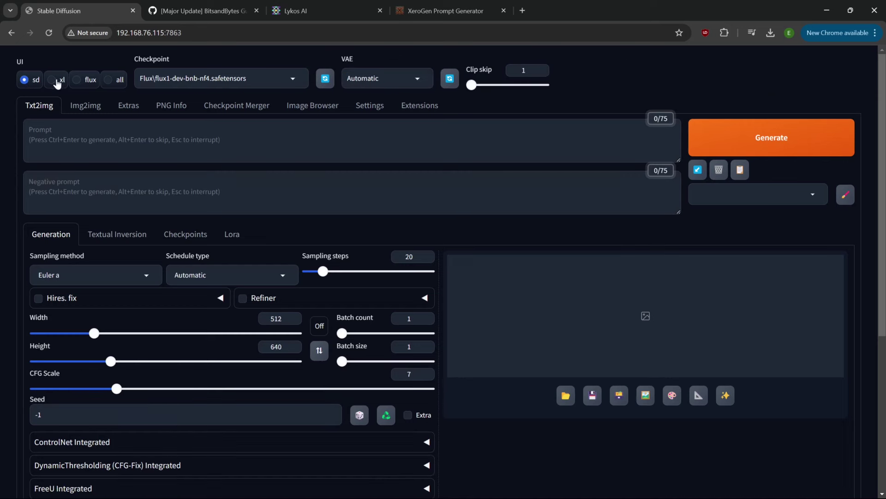
{"action": "left_click", "coordinate": [81, 84]}
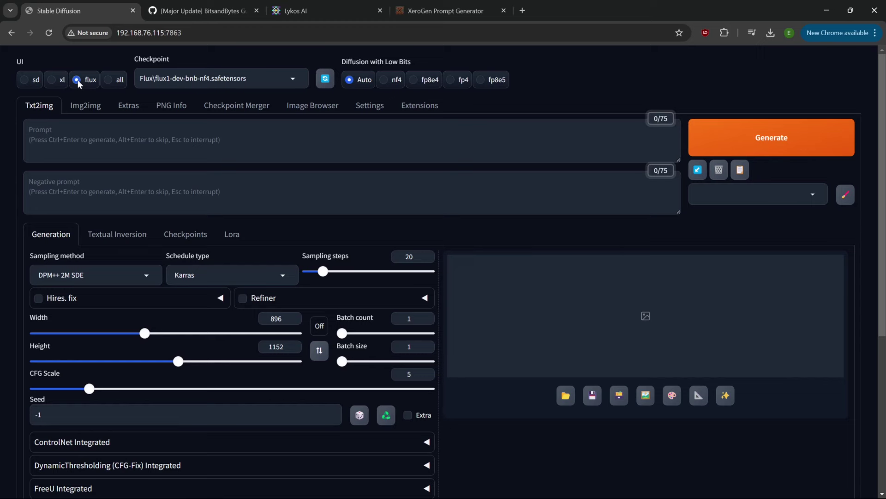
{"action": "left_click", "coordinate": [110, 80]}
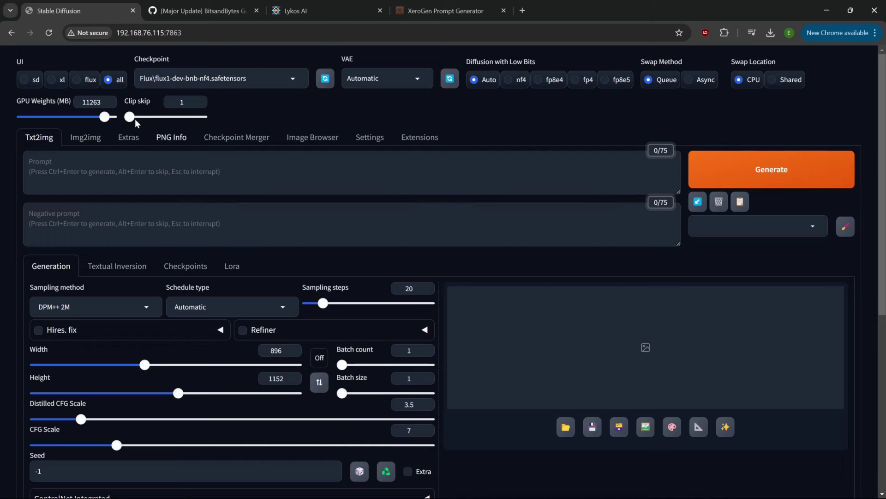
{"action": "left_click", "coordinate": [81, 84]}
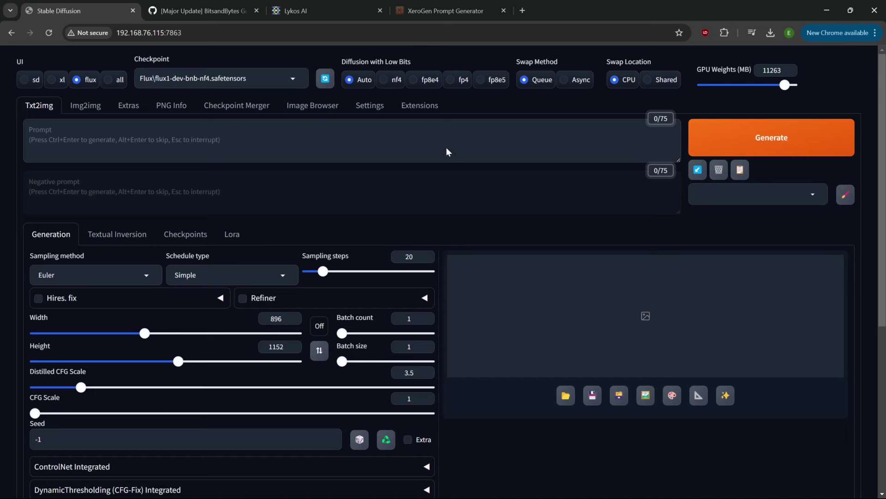
Step: Read the Forge discussion's guidance on Distilled CFG, swap method, swap location and GPU weights, and return to the Stable Diffusion web UI
{"action": "left_click", "coordinate": [203, 10]}
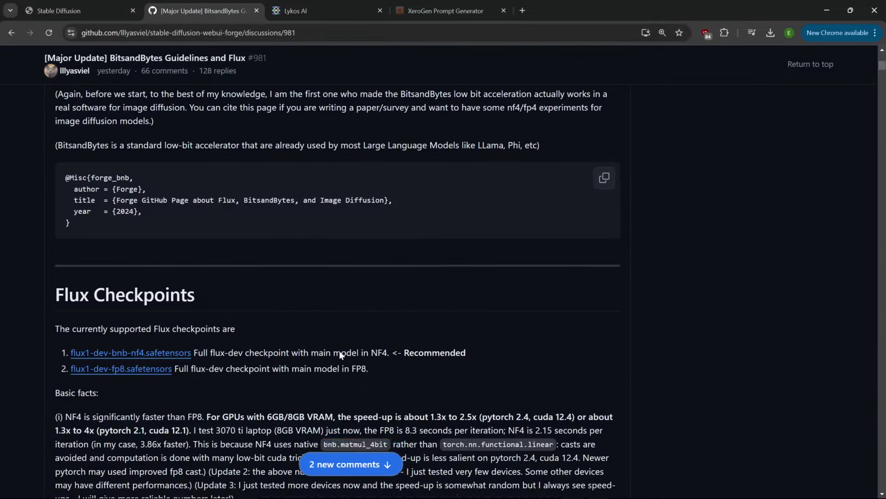
{"action": "scroll", "coordinate": [339, 353], "scroll_direction": "down", "scroll_amount": 20}
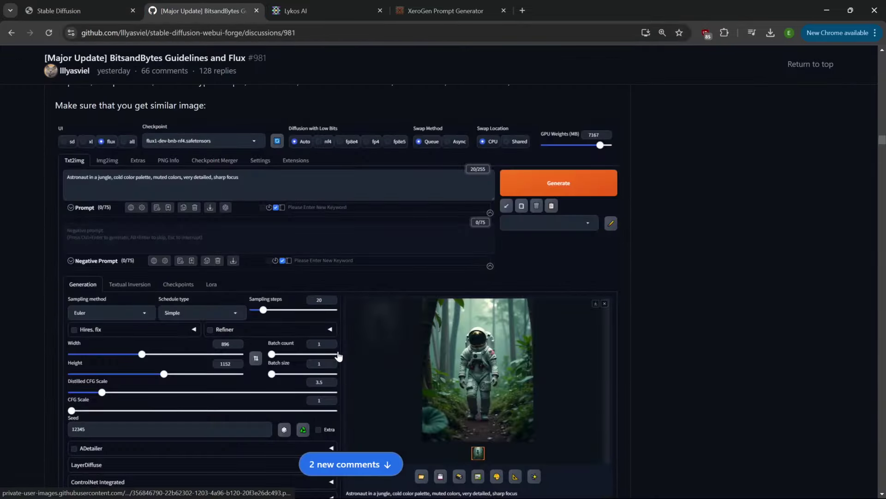
{"action": "scroll", "coordinate": [339, 355], "scroll_direction": "down", "scroll_amount": 10}
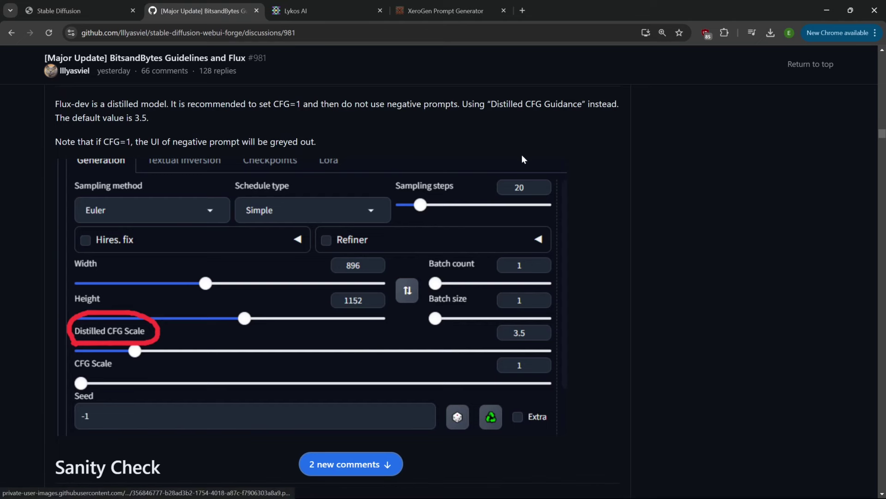
{"action": "scroll", "coordinate": [523, 158], "scroll_direction": "up", "scroll_amount": 5}
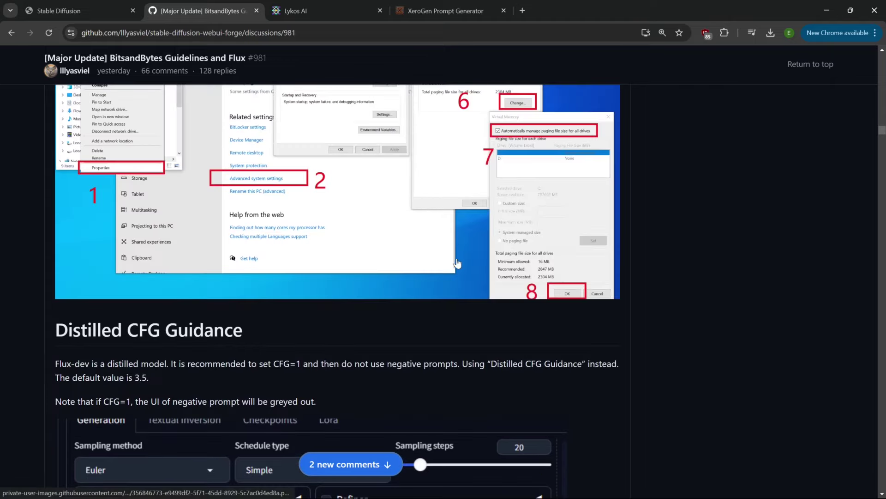
{"action": "scroll", "coordinate": [457, 263], "scroll_direction": "up", "scroll_amount": 5}
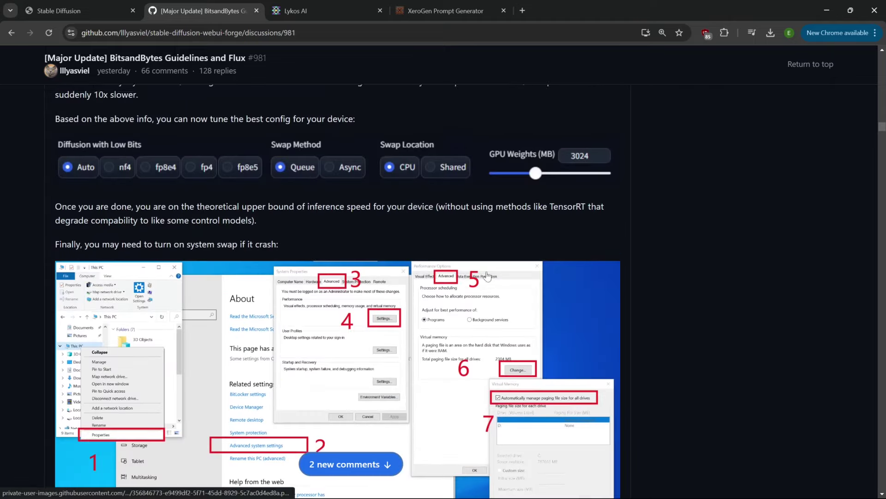
{"action": "scroll", "coordinate": [487, 276], "scroll_direction": "up", "scroll_amount": 5}
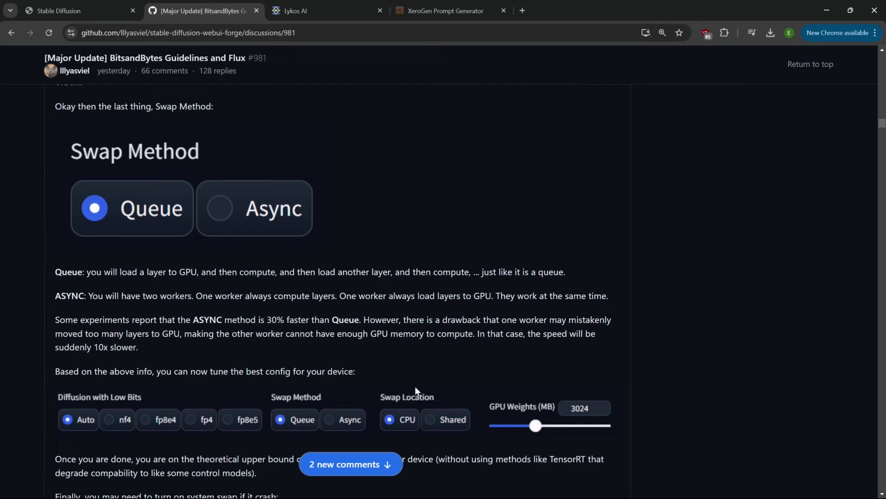
{"action": "scroll", "coordinate": [324, 306], "scroll_direction": "up", "scroll_amount": 2}
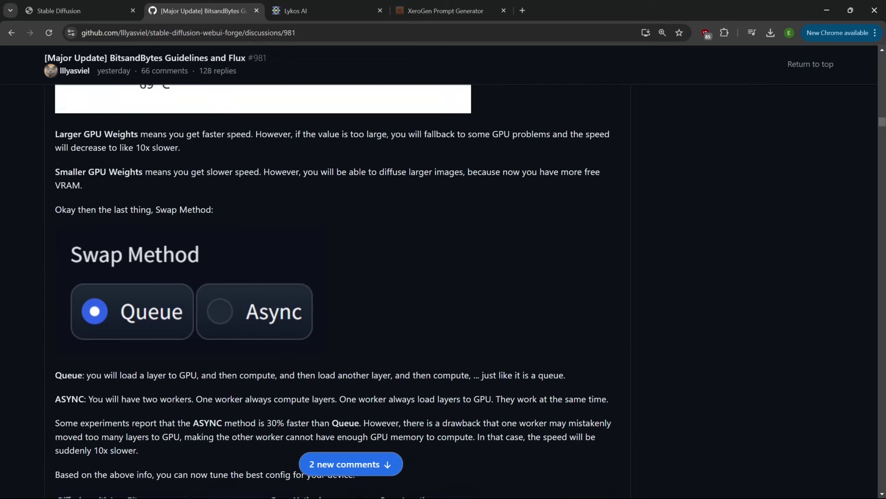
{"action": "scroll", "coordinate": [324, 305], "scroll_direction": "down", "scroll_amount": 2}
{"action": "scroll", "coordinate": [324, 306], "scroll_direction": "down", "scroll_amount": 5}
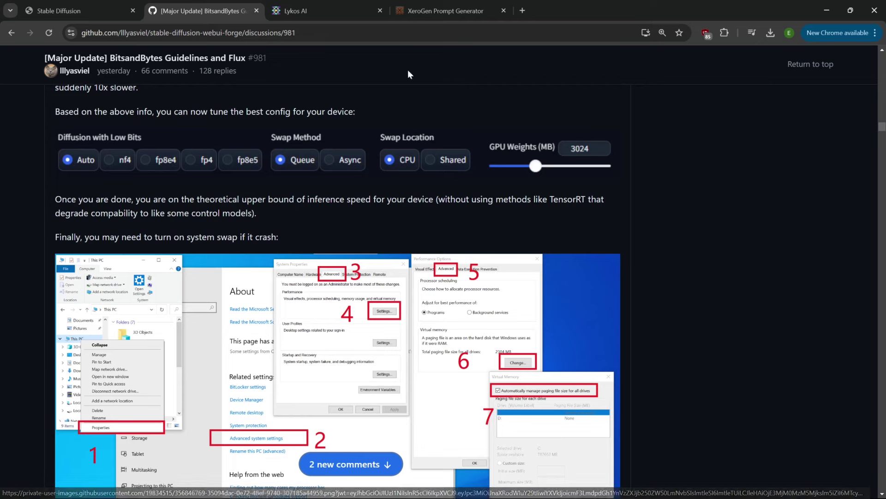
{"action": "left_click", "coordinate": [60, 11]}
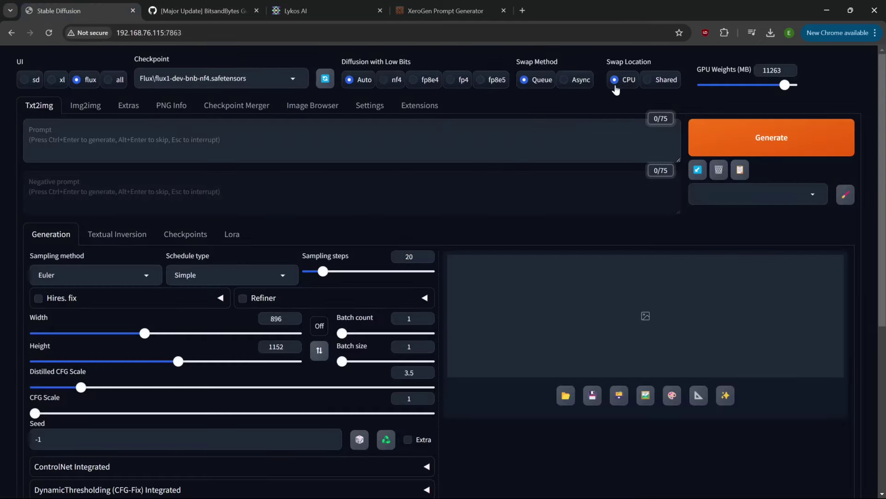
Step: Review the discussion's illustrated instructions for turning on Windows system swap, and return to the Stable Diffusion web UI
{"action": "left_click", "coordinate": [219, 10]}
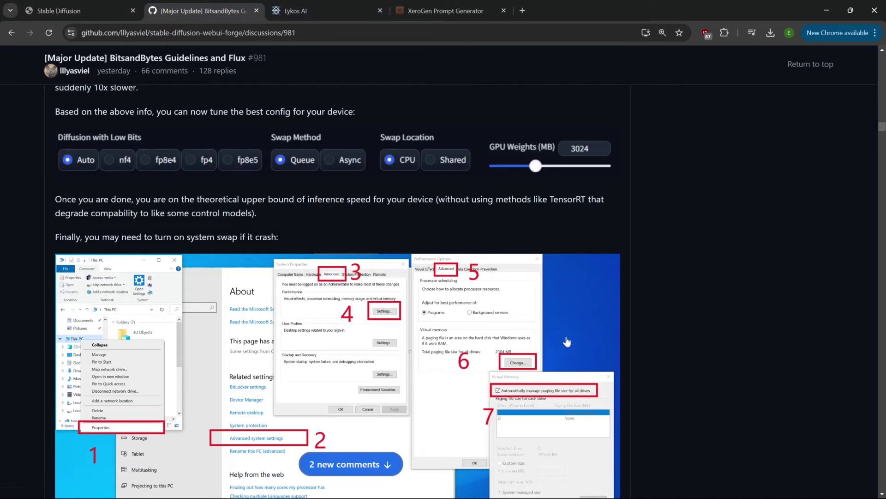
{"action": "scroll", "coordinate": [655, 242], "scroll_direction": "down", "scroll_amount": 4}
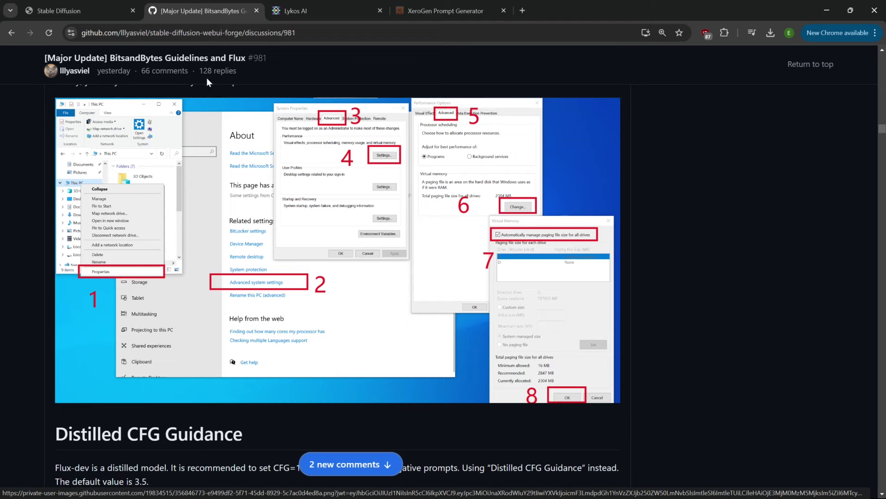
{"action": "left_click", "coordinate": [59, 11]}
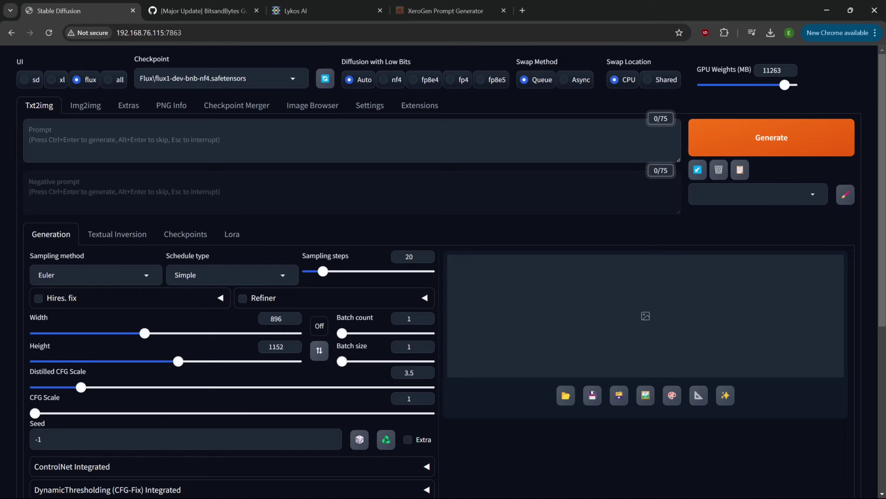
Step: Look through the available sampling methods without changing Euler, and check the remaining generation settings
{"action": "left_click", "coordinate": [60, 276]}
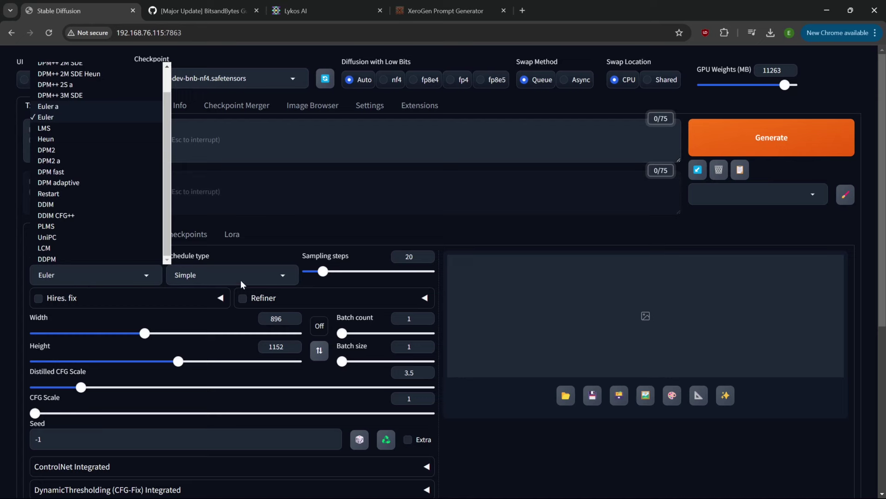
{"action": "left_click", "coordinate": [483, 236]}
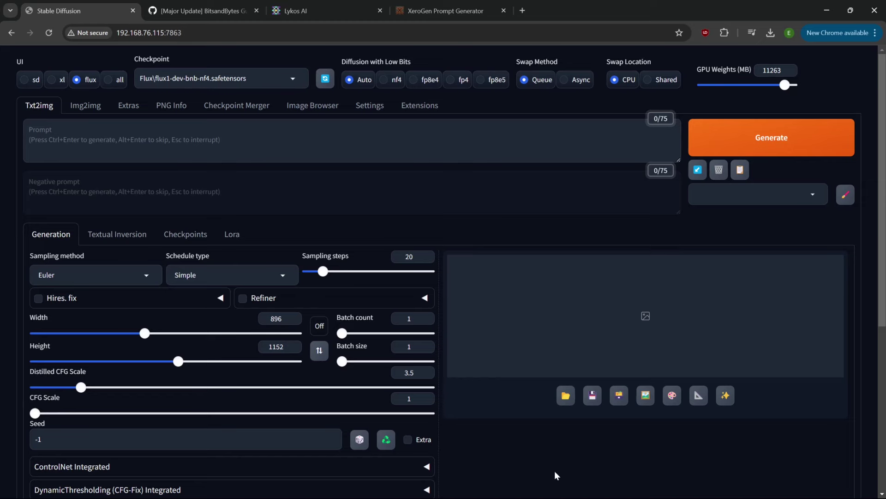
{"action": "scroll", "coordinate": [577, 447], "scroll_direction": "down", "scroll_amount": 2}
{"action": "scroll", "coordinate": [577, 448], "scroll_direction": "up", "scroll_amount": 2}
Step: Skim the Forge discussion from its opening through the Flux checkpoint facts and GPU weights section, and return to the web UI
{"action": "left_click", "coordinate": [203, 14]}
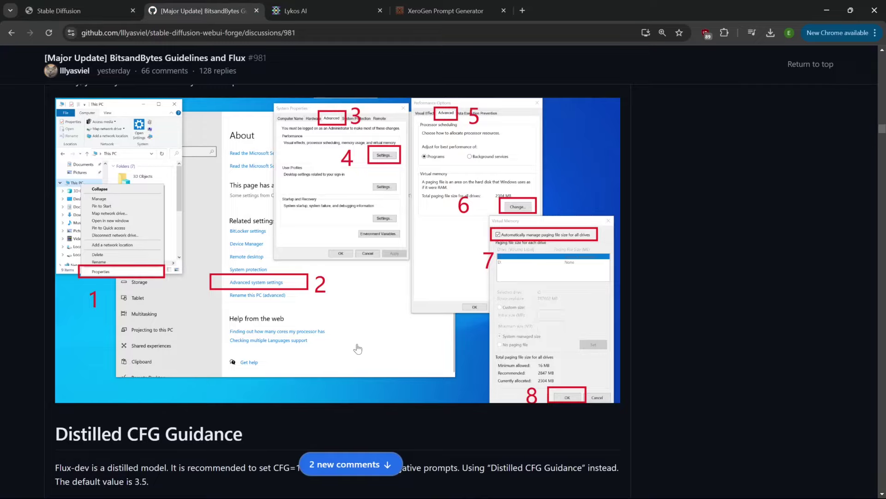
{"action": "scroll", "coordinate": [358, 349], "scroll_direction": "up", "scroll_amount": 20}
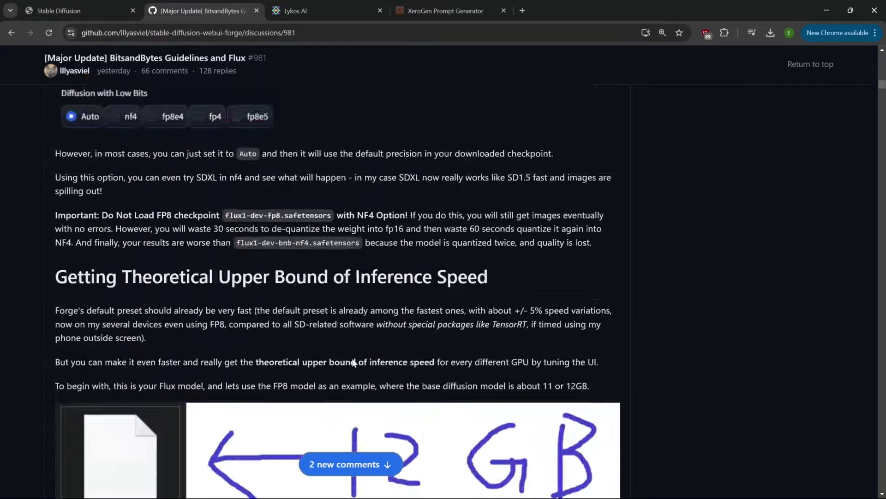
{"action": "scroll", "coordinate": [354, 363], "scroll_direction": "up", "scroll_amount": 20}
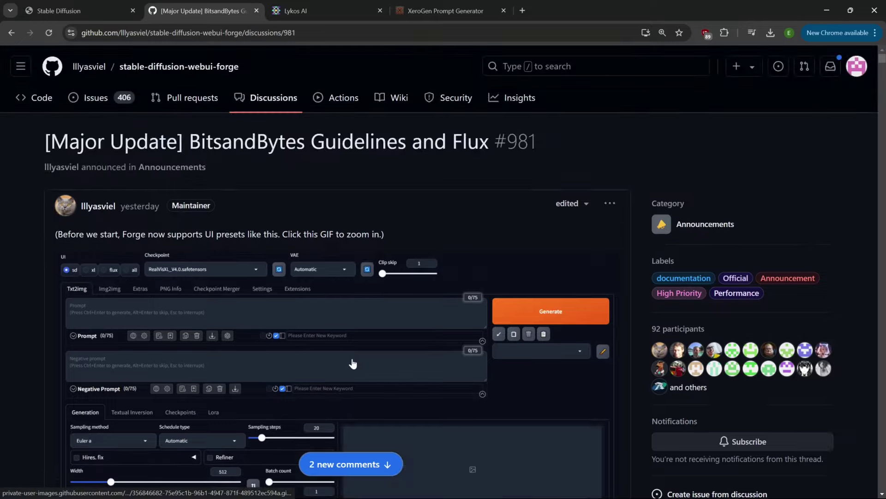
{"action": "scroll", "coordinate": [353, 363], "scroll_direction": "down", "scroll_amount": 12}
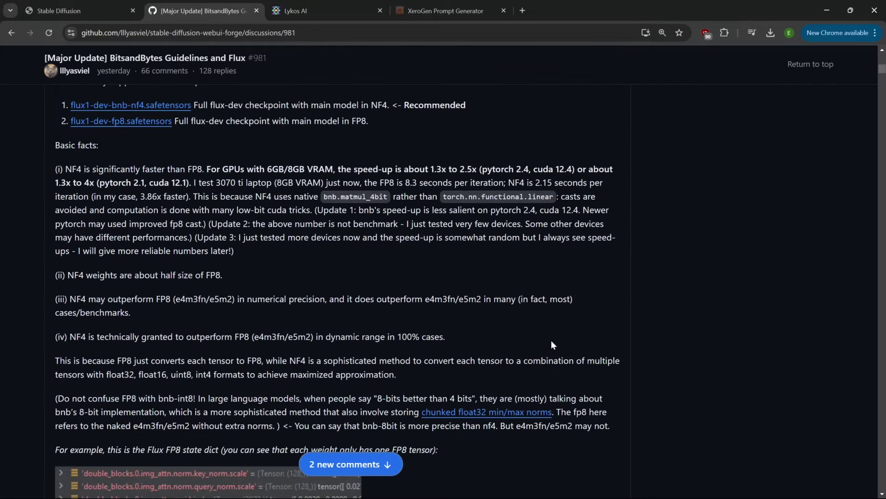
{"action": "scroll", "coordinate": [552, 341], "scroll_direction": "down", "scroll_amount": 20}
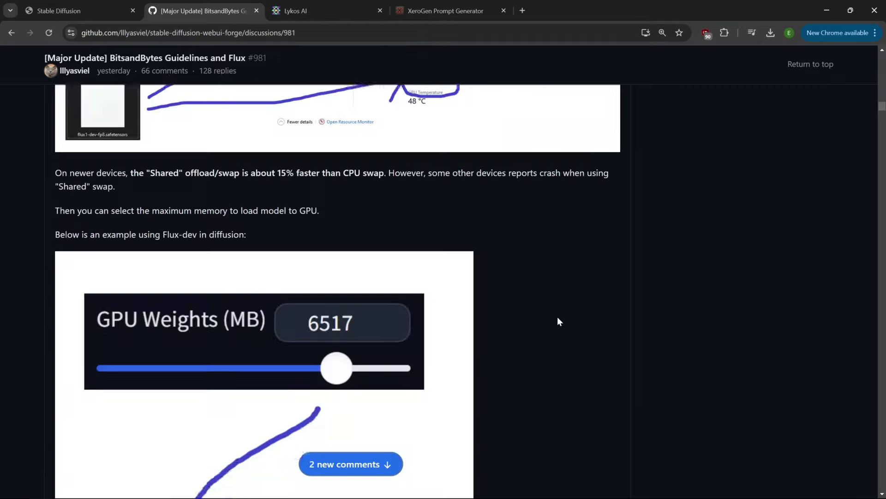
{"action": "scroll", "coordinate": [557, 317], "scroll_direction": "up", "scroll_amount": 20}
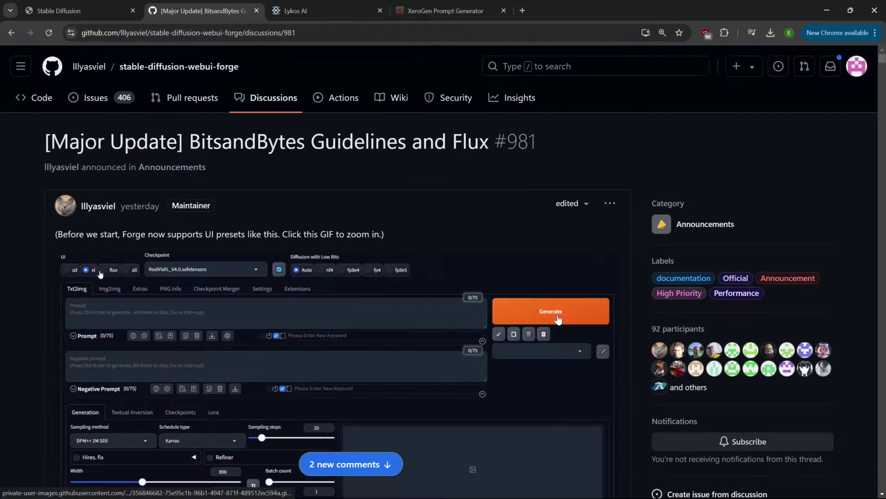
{"action": "left_click", "coordinate": [81, 13]}
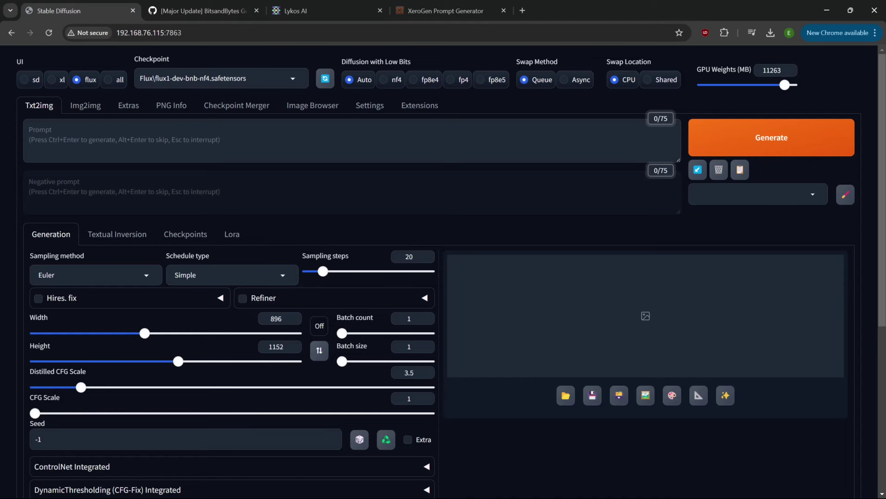
Step: Copy the wide angle futuristic city skyline prompt from XeroGen Prompt Generator into the Txt2img prompt and start generating an image
{"action": "left_click", "coordinate": [438, 10]}
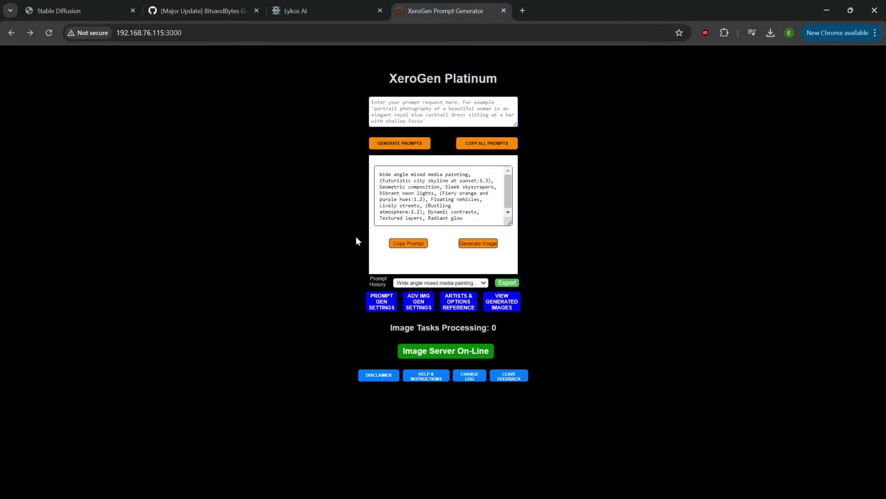
{"action": "left_click", "coordinate": [407, 244]}
{"action": "left_click", "coordinate": [62, 10]}
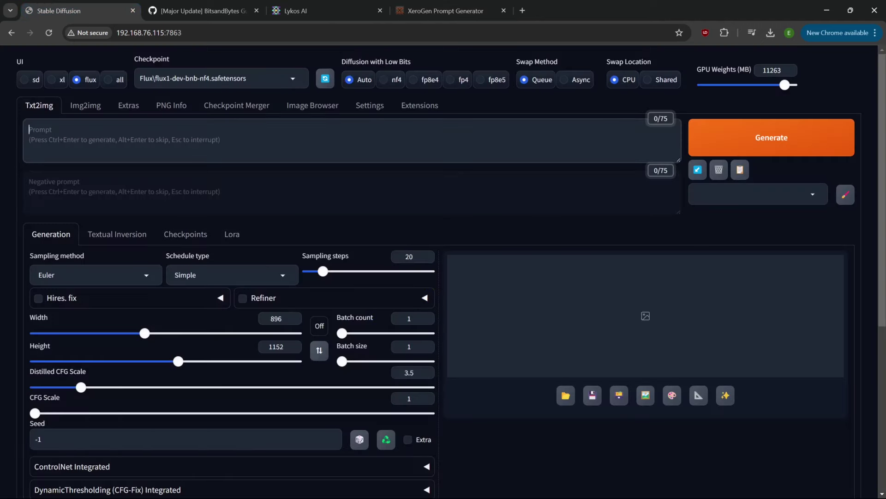
{"action": "key", "text": "ctrl+v"}
{"action": "left_click", "coordinate": [753, 137]}
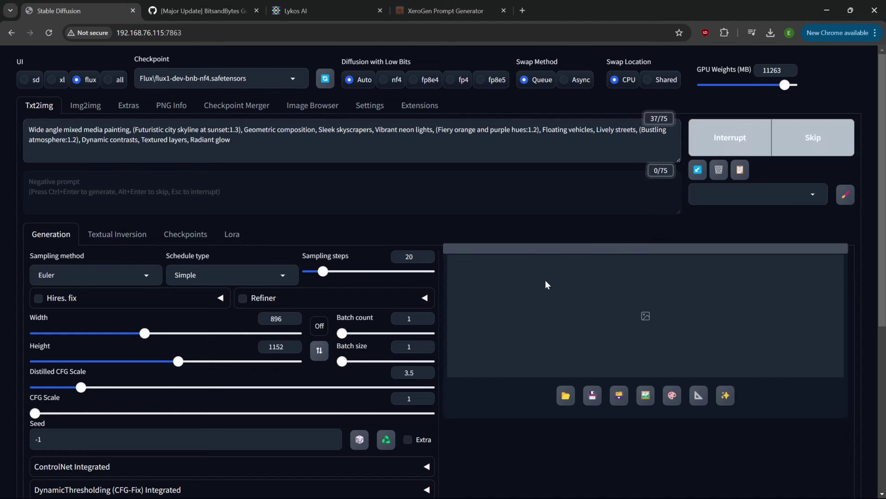
Step: Swap the image dimensions to 1152 wide by 896 high and check the generation progress in the Stability Matrix console
{"action": "mouse_move", "coordinate": [421, 479]}
{"action": "left_click", "coordinate": [319, 350]}
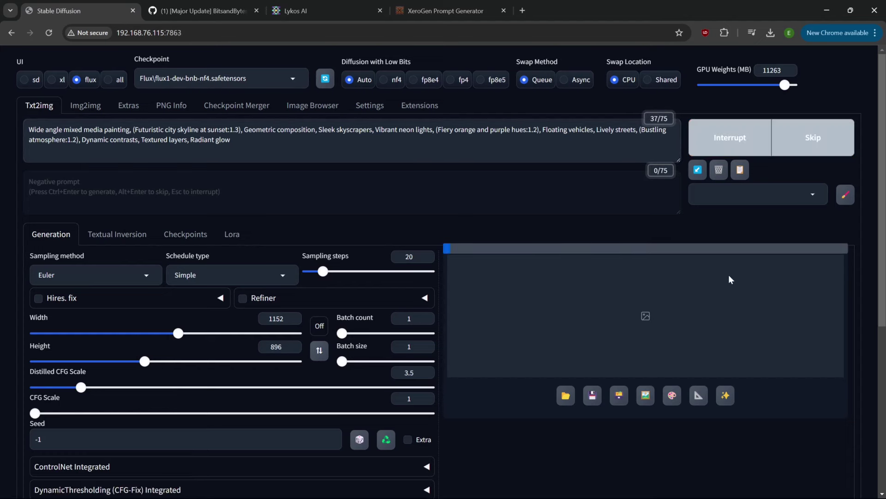
{"action": "left_click", "coordinate": [537, 489]}
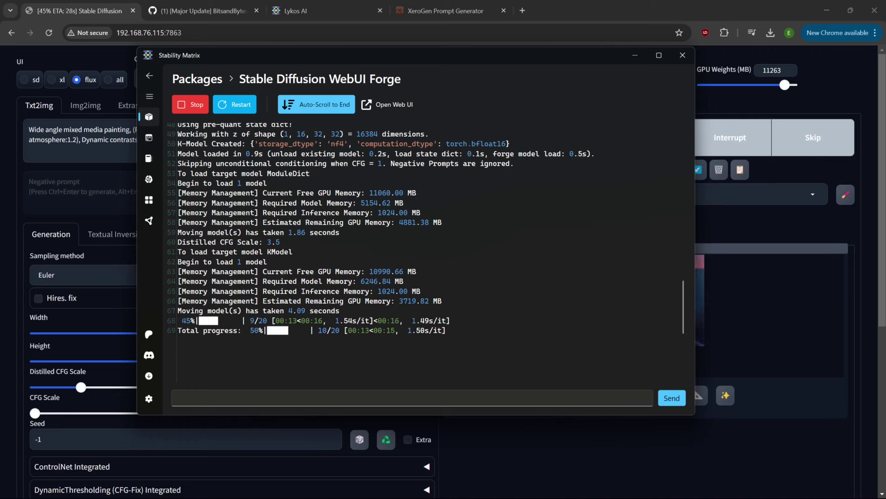
{"action": "left_click", "coordinate": [794, 458]}
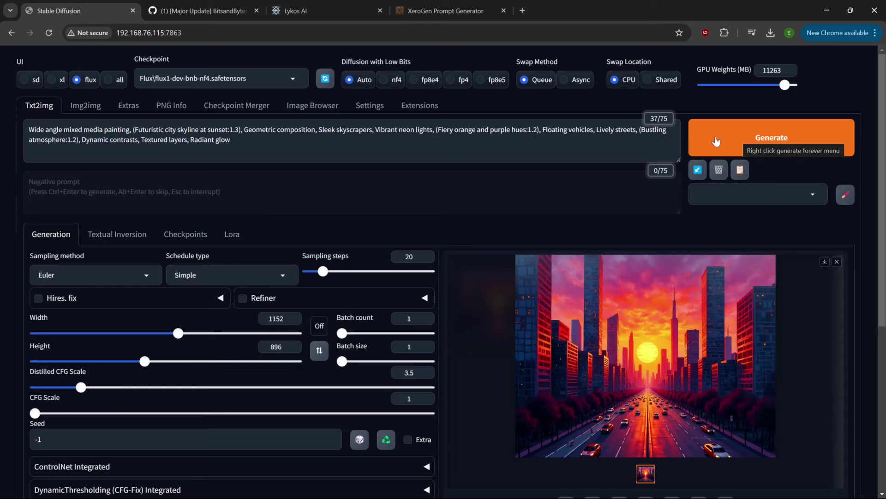
Step: Generate another image from the same prompt, interrupting and restarting the run, and check its speed in the Stability Matrix console
{"action": "key", "text": "ctrl+Return"}
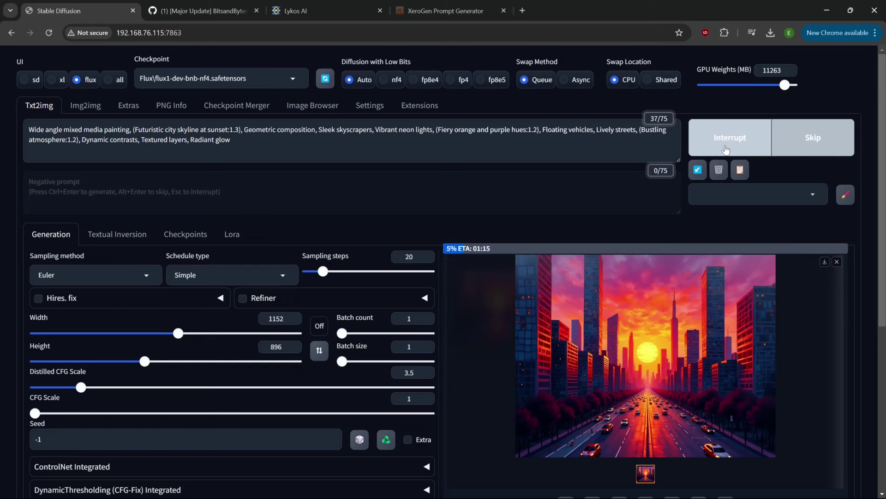
{"action": "left_click", "coordinate": [725, 144]}
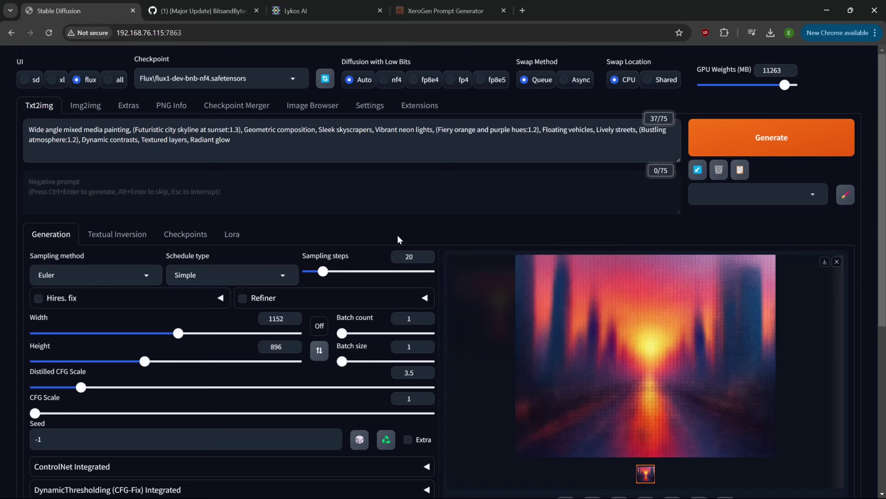
{"action": "left_click", "coordinate": [729, 141]}
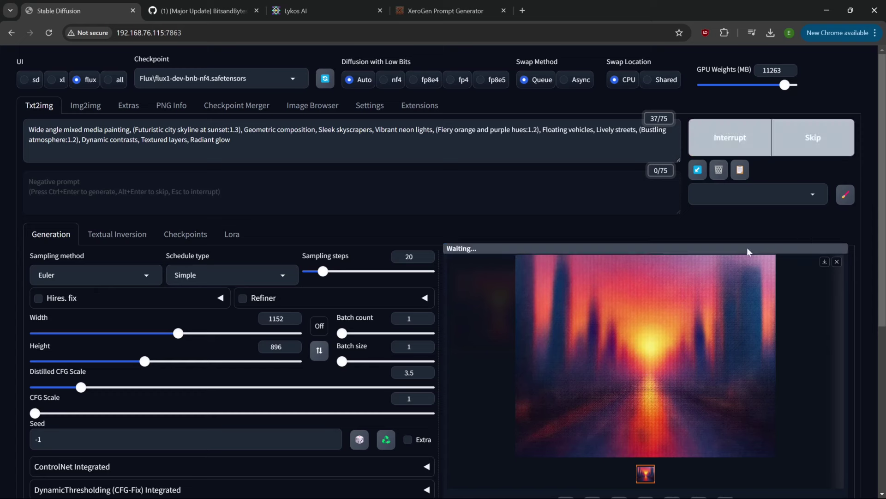
{"action": "left_click", "coordinate": [522, 493]}
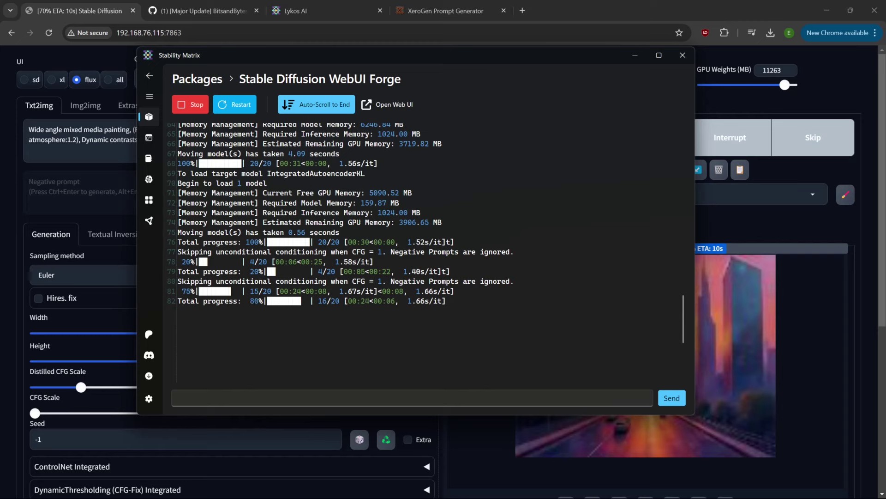
{"action": "left_click", "coordinate": [846, 95]}
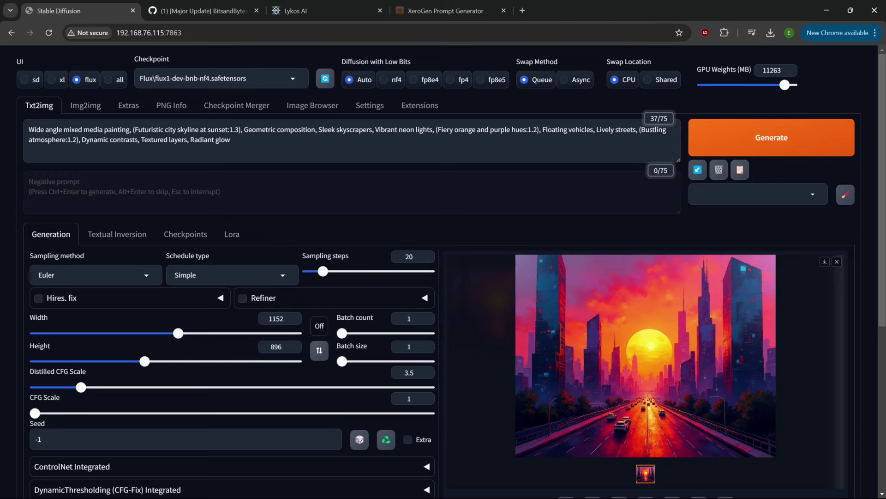
Step: Inspect the new skyline image at full size, close the enlarged view, and open the Image Browser
{"action": "left_click", "coordinate": [627, 369]}
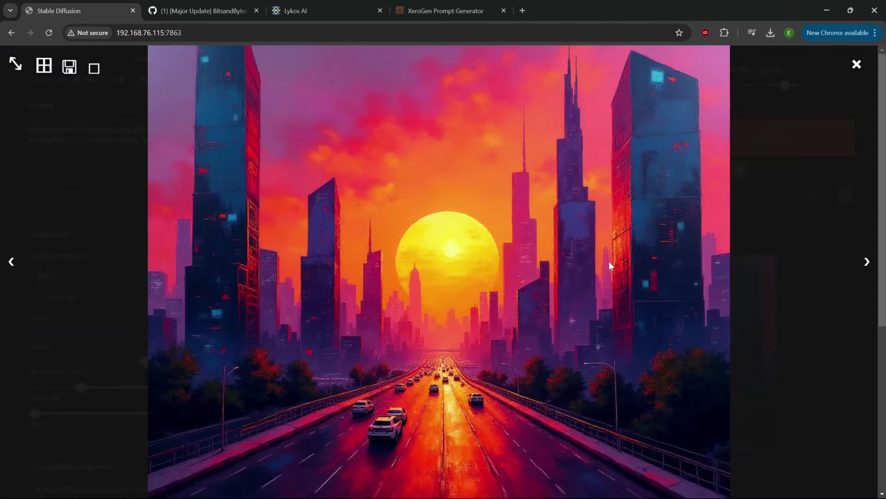
{"action": "left_click", "coordinate": [518, 268]}
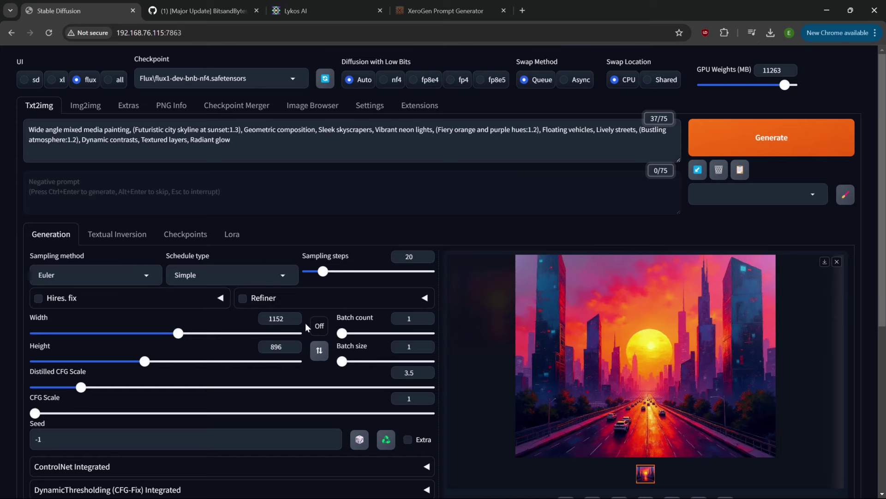
{"action": "left_click", "coordinate": [313, 107]}
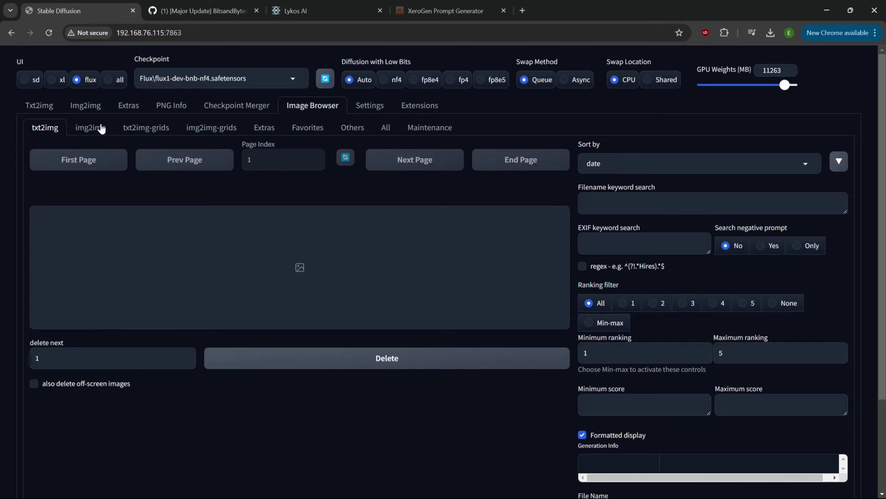
Step: Review the list of installed extensions, including sd-webui-aspect-ratio-helper and stable-diffusion-webui-images-browser
{"action": "left_click", "coordinate": [41, 106]}
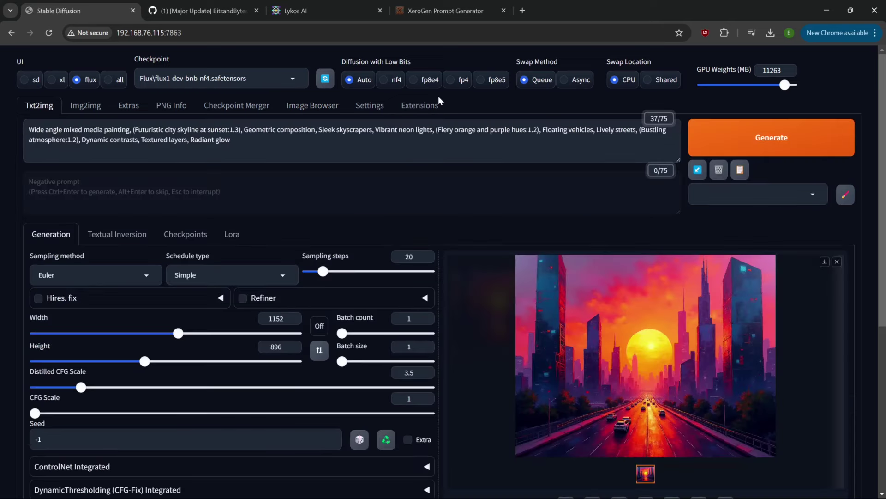
{"action": "left_click", "coordinate": [420, 106]}
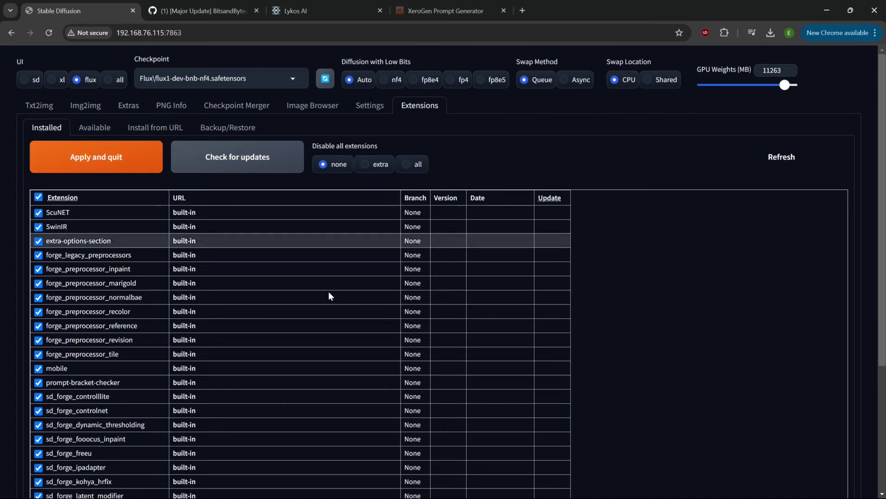
{"action": "left_click", "coordinate": [94, 128]}
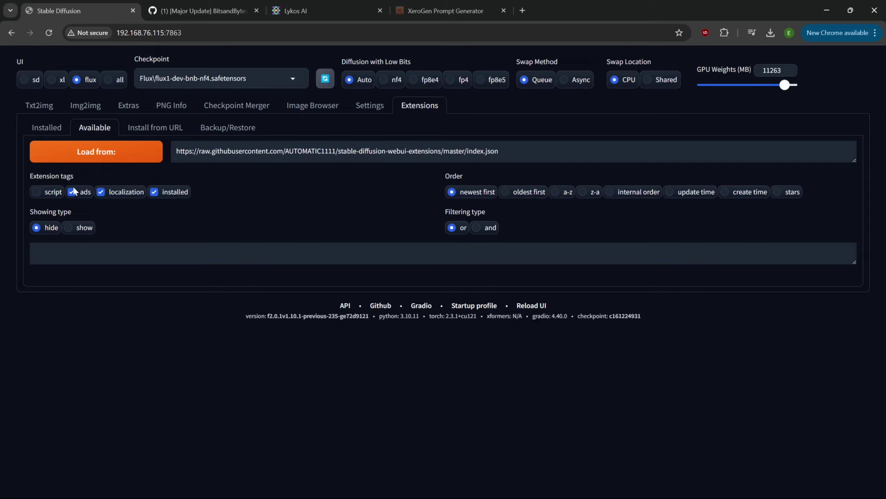
{"action": "left_click", "coordinate": [51, 129]}
{"action": "scroll", "coordinate": [205, 312], "scroll_direction": "down", "scroll_amount": 4}
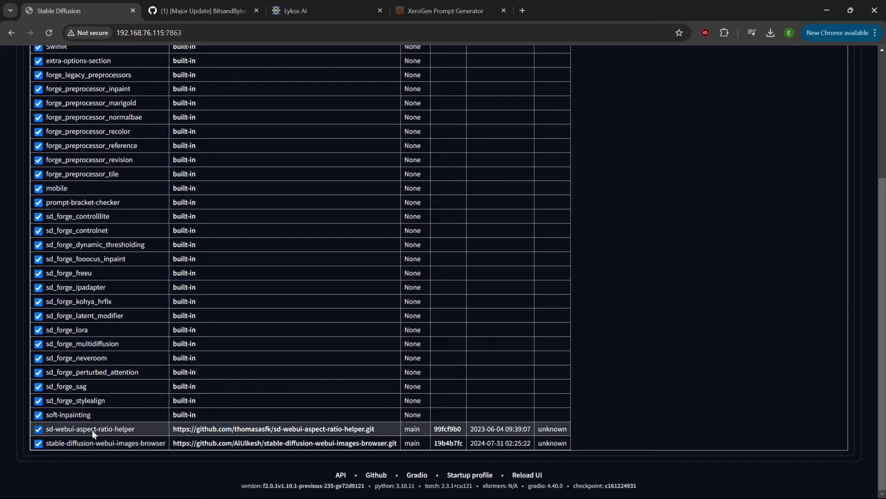
{"action": "scroll", "coordinate": [252, 314], "scroll_direction": "up", "scroll_amount": 4}
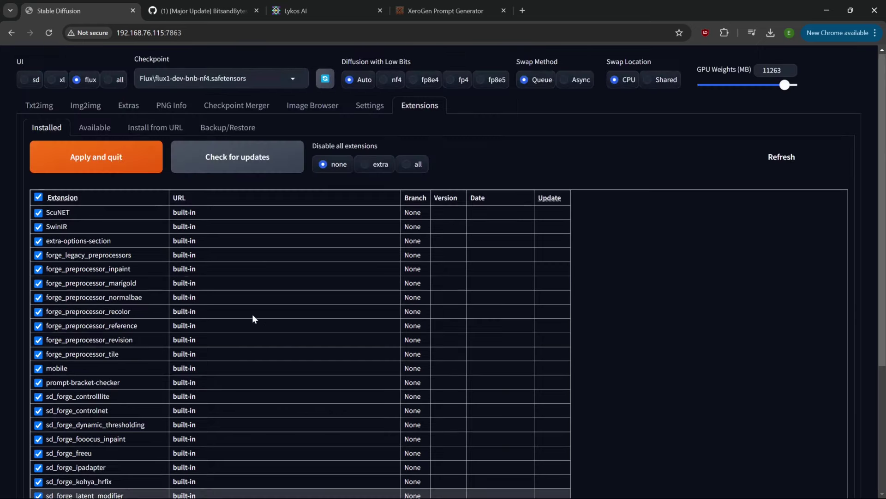
Step: Load the list of available extensions, and view the aspect ratio choices for the Txt2img dimensions without changing the ratio
{"action": "left_click", "coordinate": [97, 130]}
{"action": "left_click", "coordinate": [122, 160]}
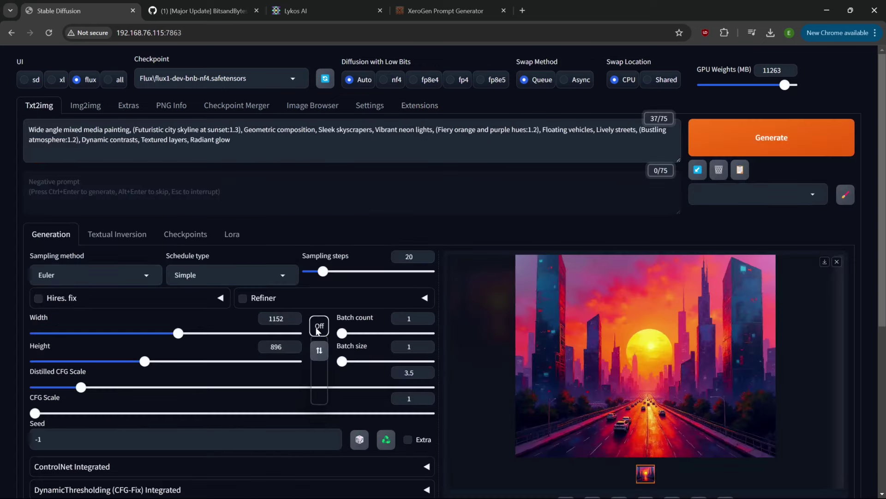
{"action": "left_click", "coordinate": [319, 326]}
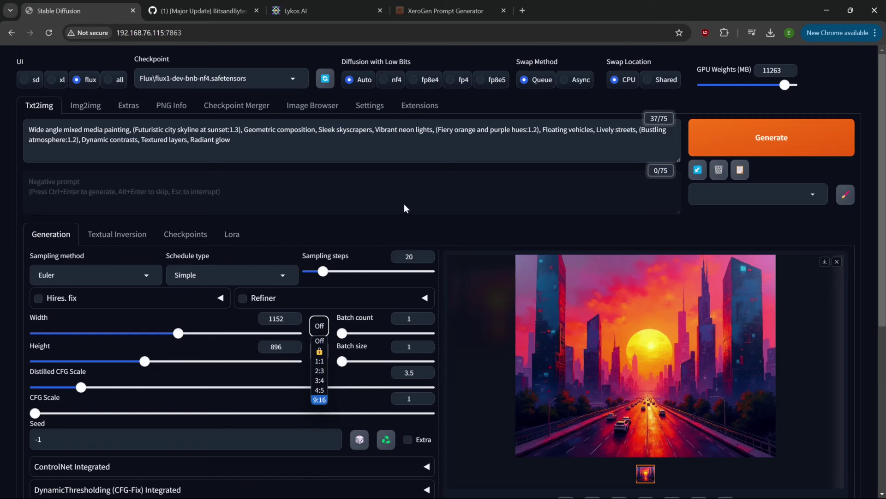
{"action": "left_click", "coordinate": [495, 229]}
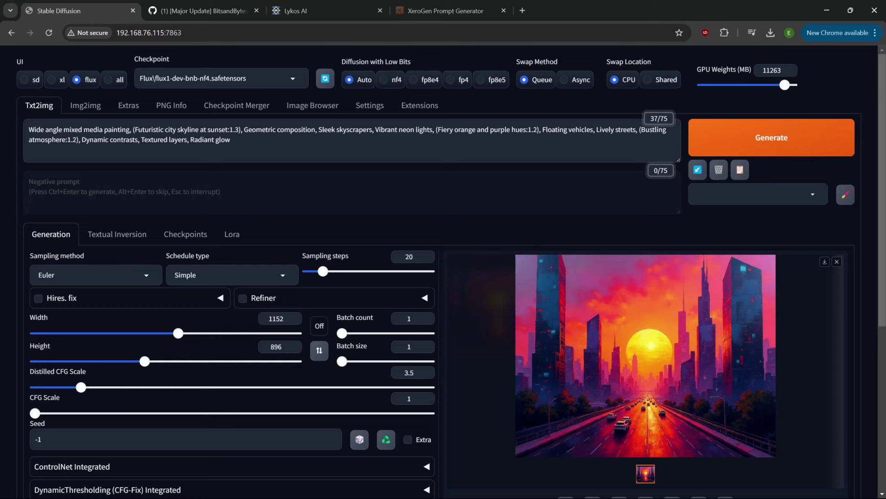
Step: Copy the futuristic city skyline prompt and clear it from the Txt2img prompt
{"action": "left_click", "coordinate": [104, 157]}
{"action": "key", "text": "ctrl+a"}
{"action": "key", "text": "ctrl+c"}
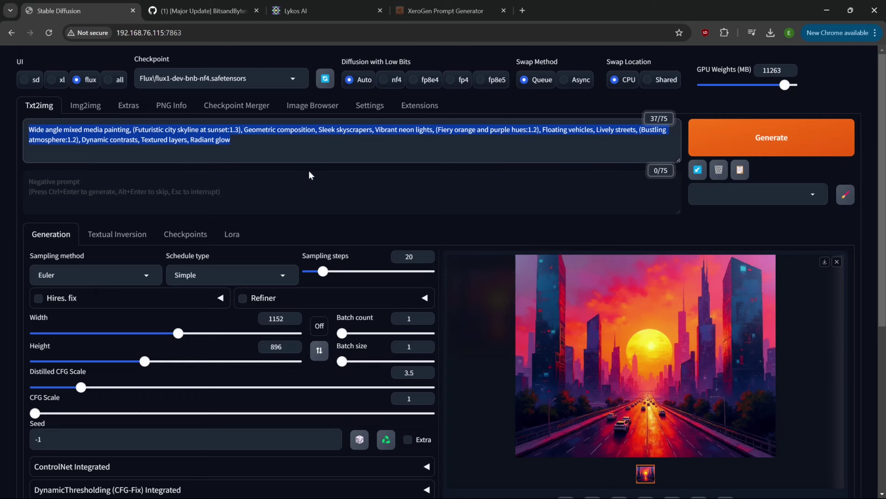
{"action": "key", "text": "Delete"}
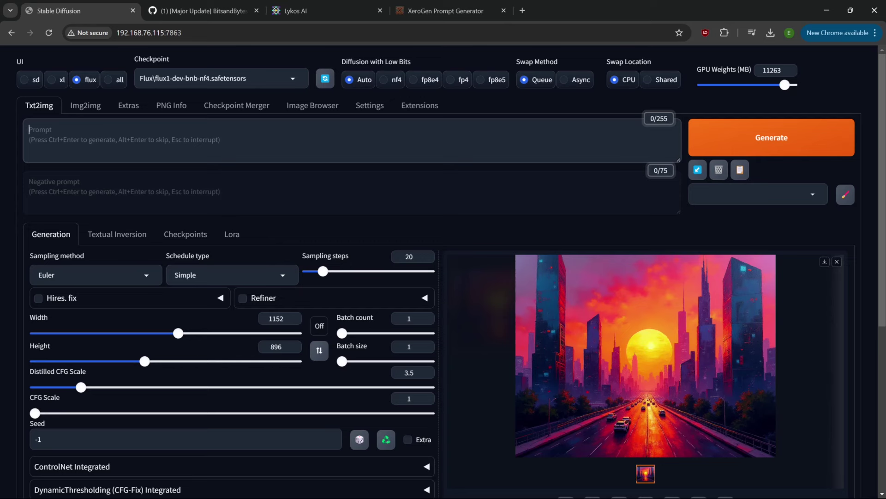
Step: Enter the request "paper quilling style image of a fantasy forest with a unicorn" in XeroGen Prompt Generator
{"action": "left_click", "coordinate": [438, 11]}
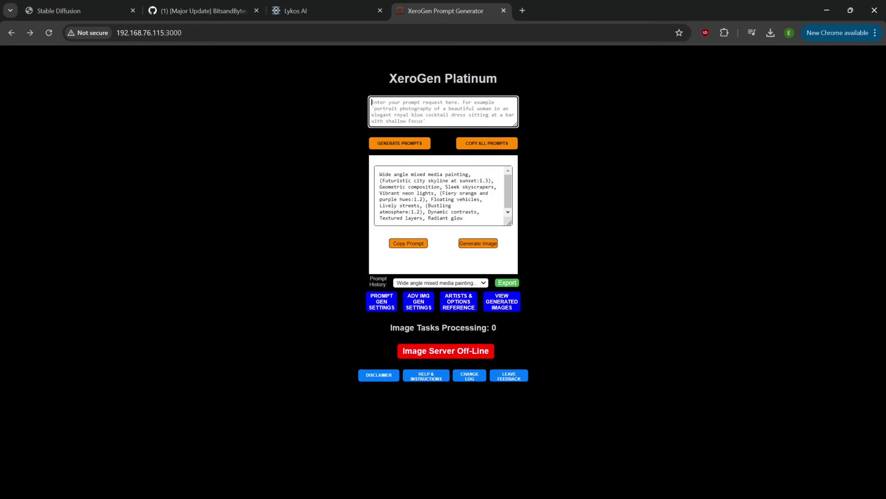
{"action": "type", "text": "paper quil"}
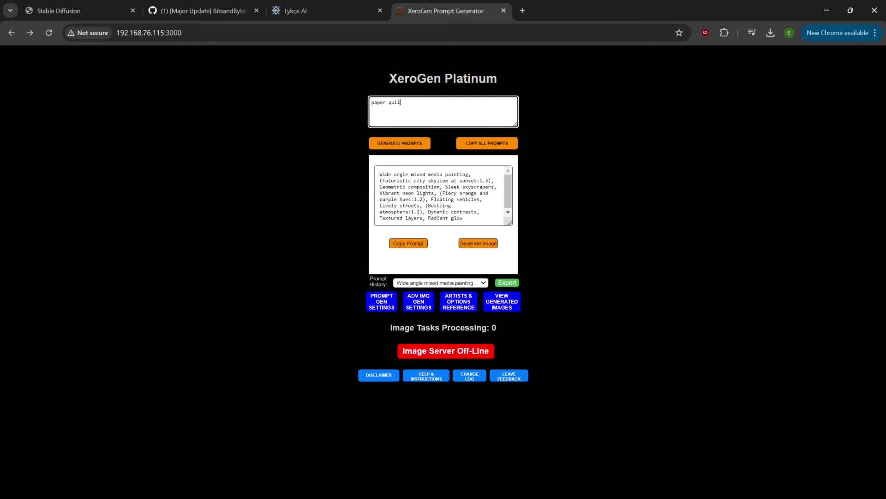
{"action": "type", "text": "ling styoe"}
{"action": "type", "text": "le "}
{"action": "type", "text": "image of a "}
{"action": "type", "text": "fanta"}
{"action": "type", "text": "sy forest "}
{"action": "type", "text": "with a unicorn"}
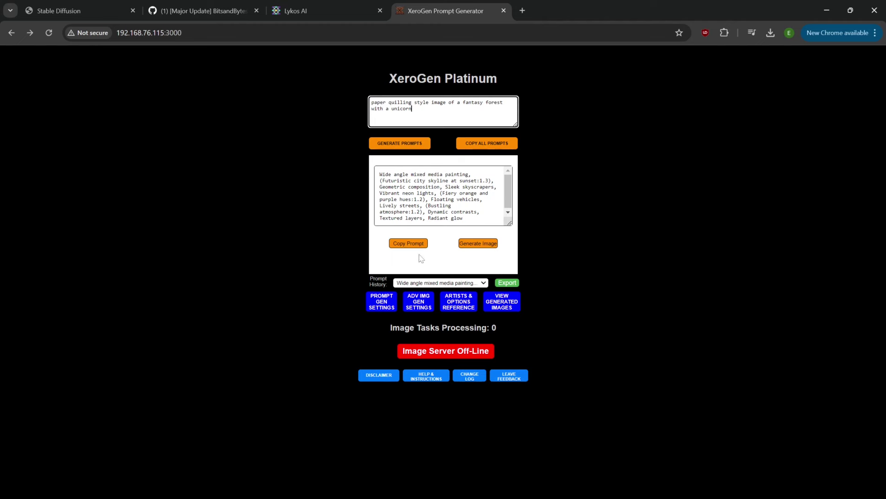
Step: Set the prompt generator to Dall-e with 2 prompts, move the settings window aside, and generate the prompts
{"action": "left_click", "coordinate": [382, 301]}
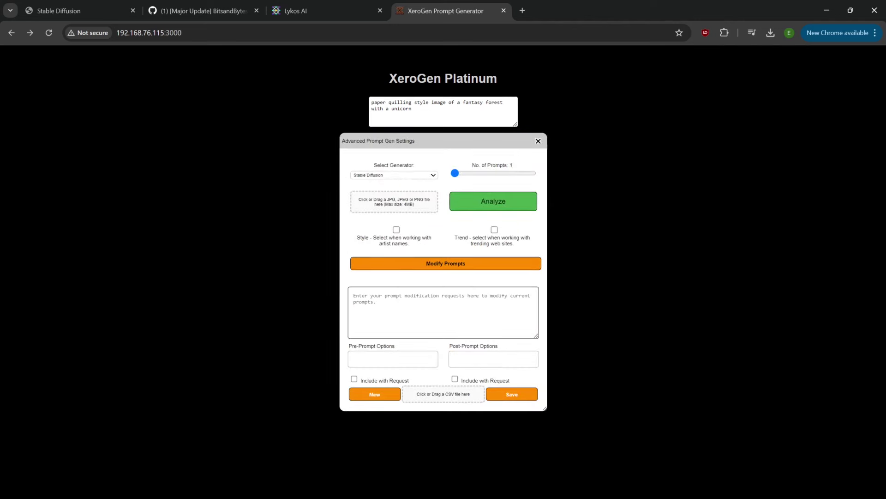
{"action": "left_click", "coordinate": [393, 175]}
{"action": "left_click", "coordinate": [376, 201]}
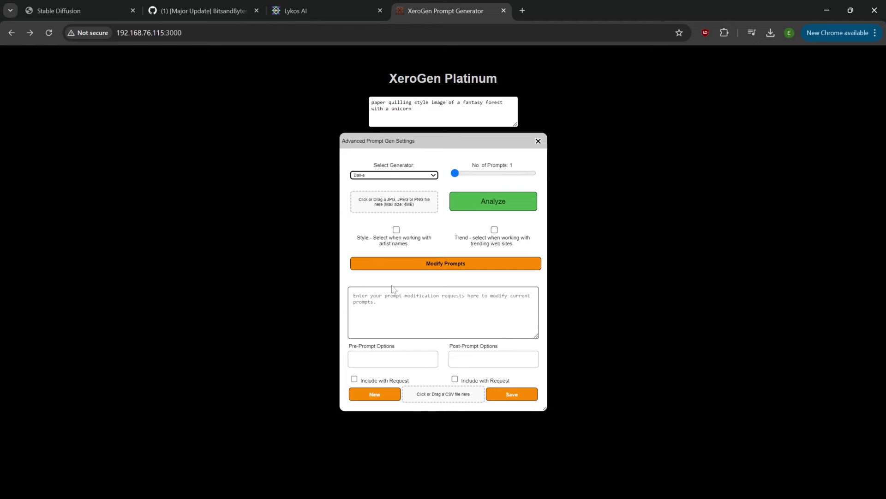
{"action": "left_click", "coordinate": [463, 172]}
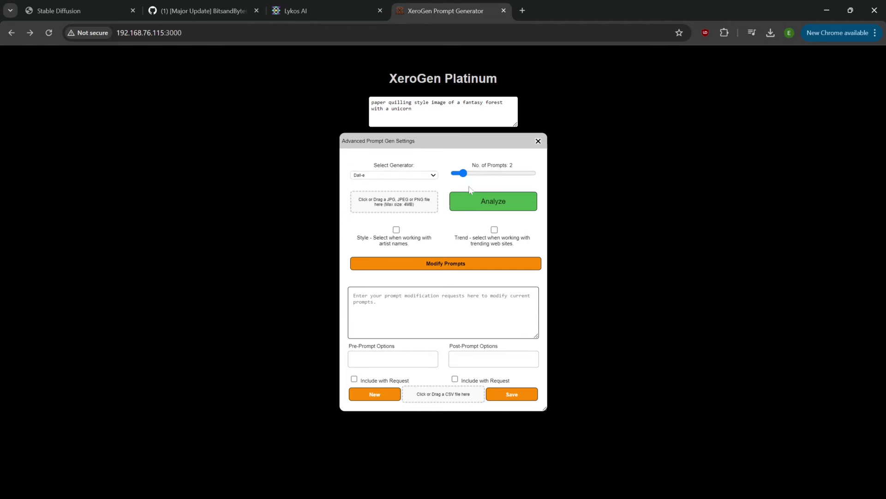
{"action": "left_click_drag", "start_coordinate": [478, 142], "coordinate": [279, 112]}
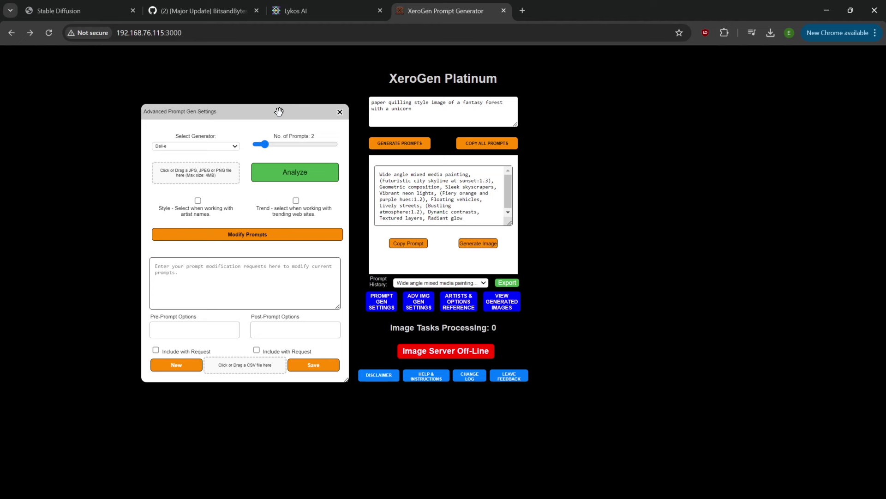
{"action": "left_click", "coordinate": [392, 144]}
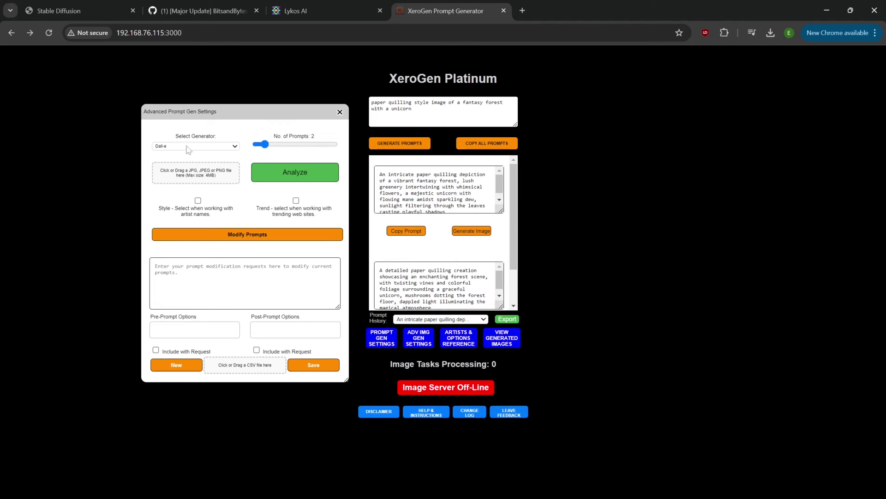
Step: Paste the copied city skyline prompt back into the Stable Diffusion Txt2img prompt
{"action": "left_click", "coordinate": [106, 11]}
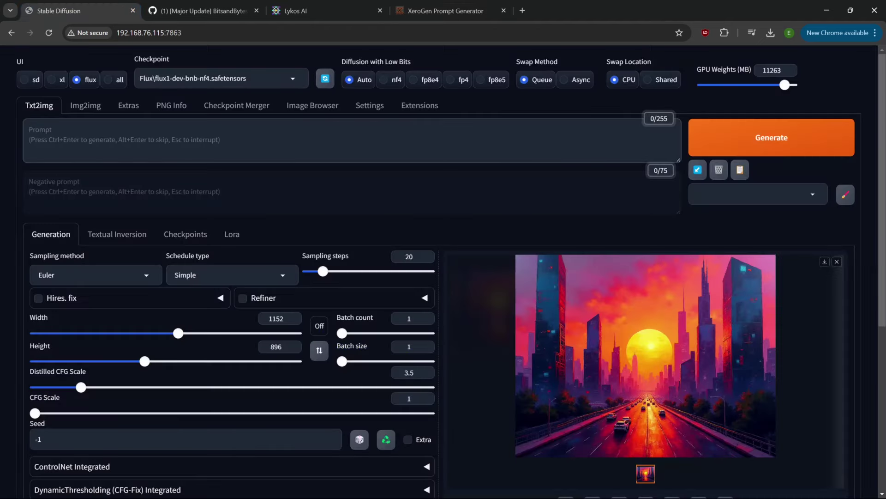
{"action": "key", "text": "ctrl+v"}
{"action": "key", "text": "ctrl+a"}
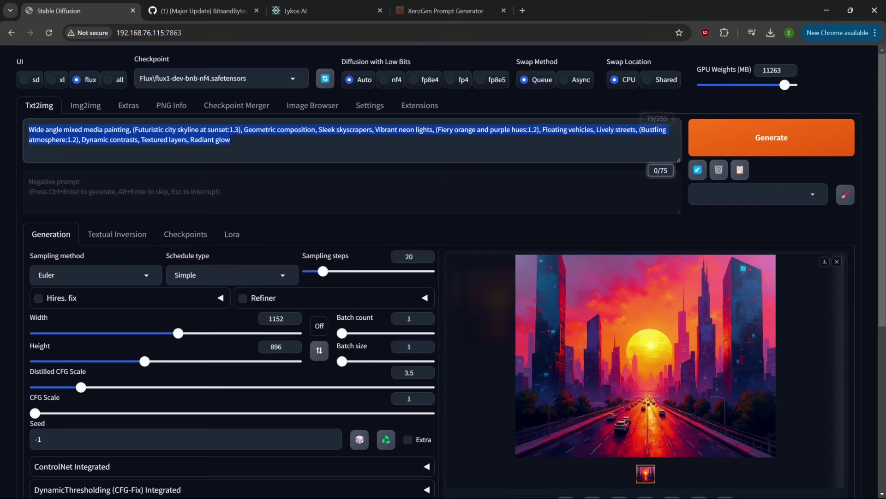
{"action": "left_click", "coordinate": [97, 139]}
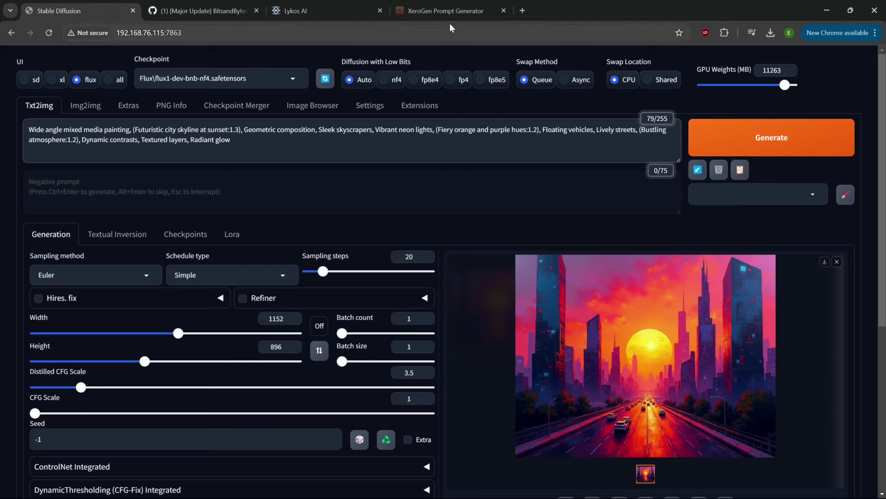
Step: Enlarge the first paper quilling prompt in XeroGen Prompt Generator to show its full text, and copy it
{"action": "left_click", "coordinate": [444, 11]}
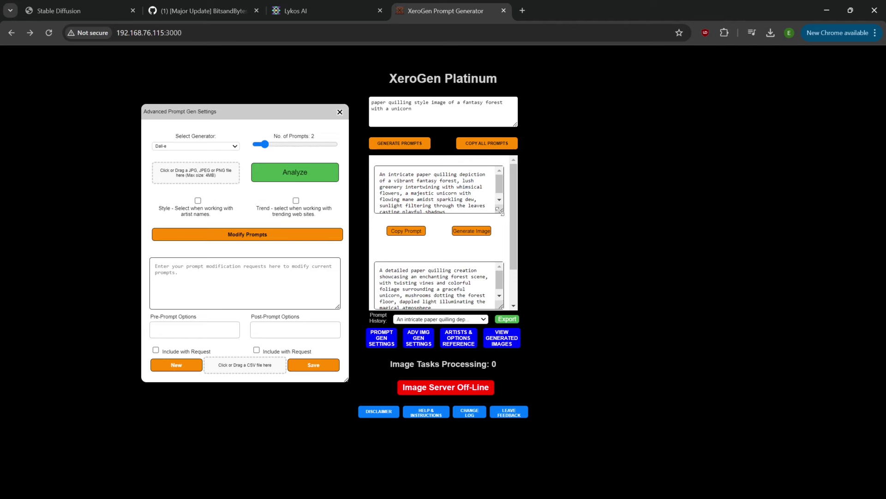
{"action": "left_click_drag", "start_coordinate": [500, 209], "coordinate": [503, 219]}
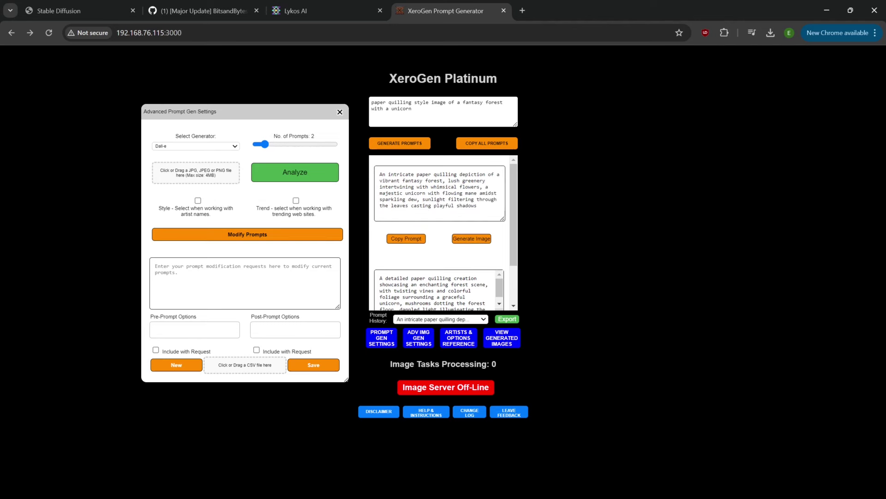
{"action": "left_click", "coordinate": [400, 239]}
Step: Replace the Txt2img prompt in Stable Diffusion with the copied paper quilling prompt, and generate and inspect the image
{"action": "left_click", "coordinate": [58, 11]}
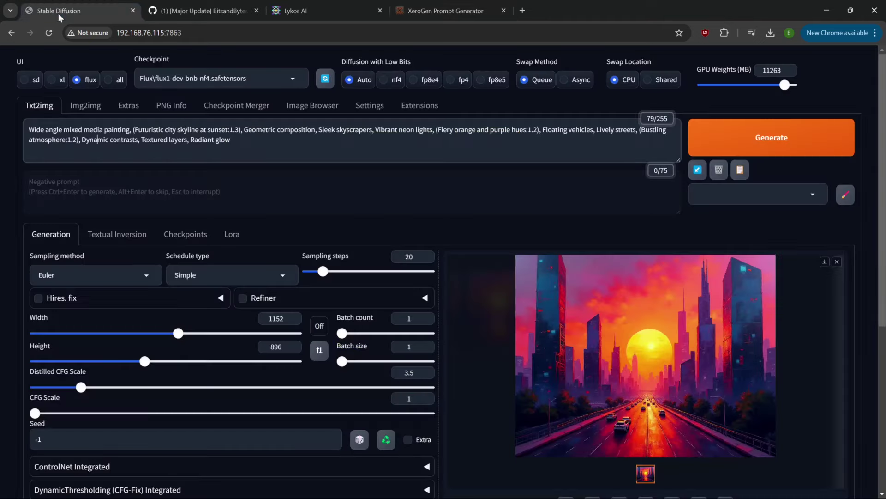
{"action": "key", "text": "ctrl+a"}
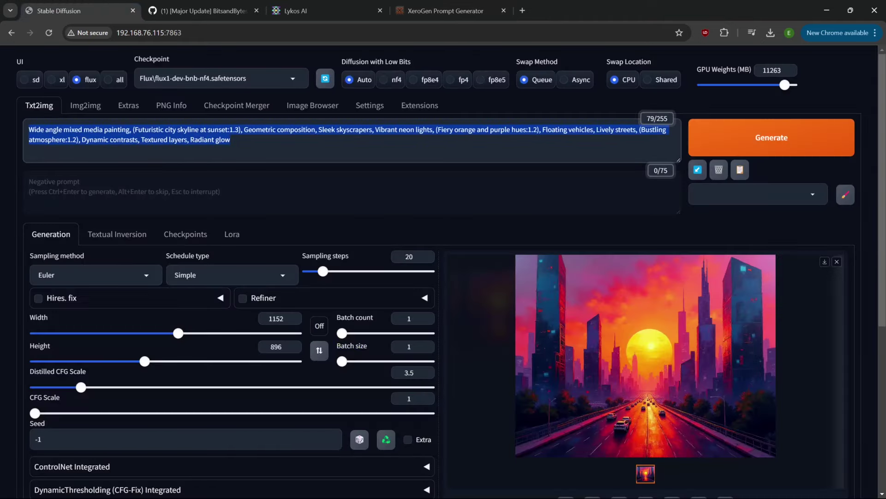
{"action": "type", "text": "An intricate paper quilling depiction of a vibrant fantasy forest, lush greenery intertwining with whimsical flowers, a majestic unicorn with flowing mane amidst sparkling dew, sunlight filtering through the leaves casting playful shadows"}
{"action": "left_click", "coordinate": [755, 138]}
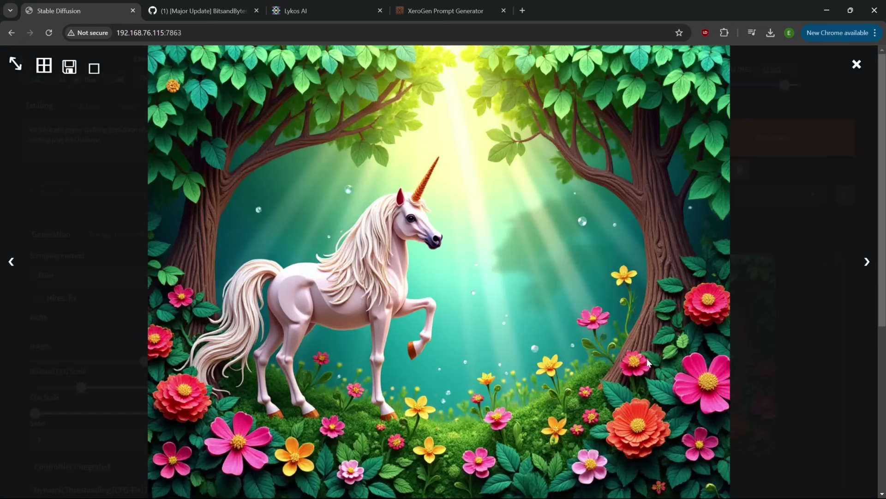
{"action": "left_click", "coordinate": [651, 362]}
{"action": "left_click", "coordinate": [606, 340]}
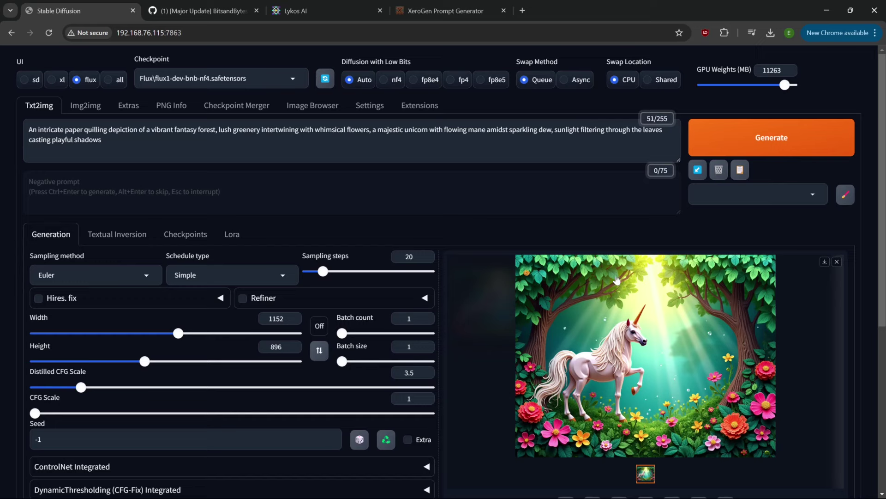
Step: Replace the Txt2img prompt with XeroGen's first "textile image of a woman" prompt and generate an image
{"action": "key", "text": "ctrl+4"}
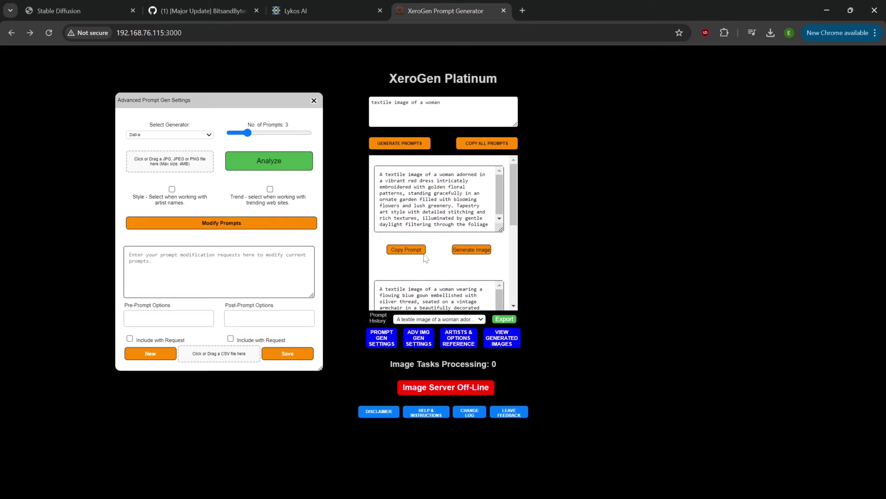
{"action": "key", "text": "ctrl+1"}
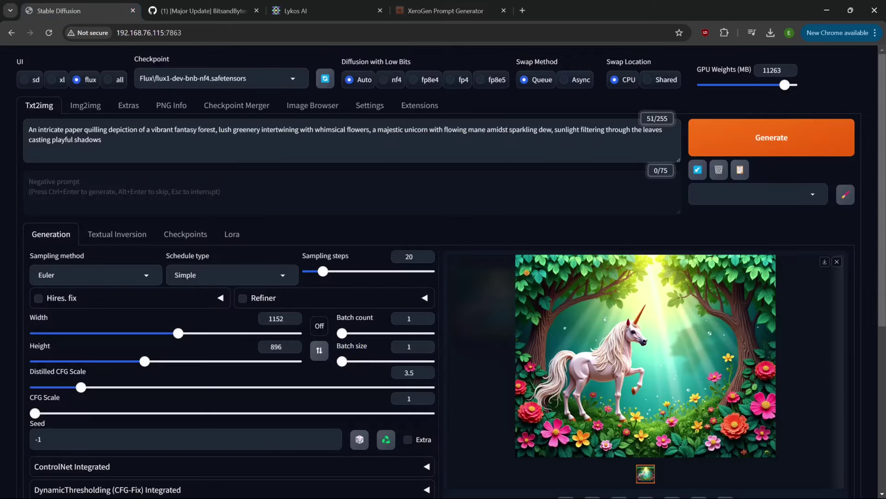
{"action": "left_click", "coordinate": [270, 152]}
{"action": "key", "text": "ctrl+a"}
{"action": "type", "text": "A textile image of a woman adorned in a vibrant red dress intricately embroidered with golden floral patterns, standing gracefully in an ornate garden filled with blooming flowers and lush greenery. Tapestry art style with detailed stitching and rich textures, illuminated by gentle daylight filtering through the foliage"}
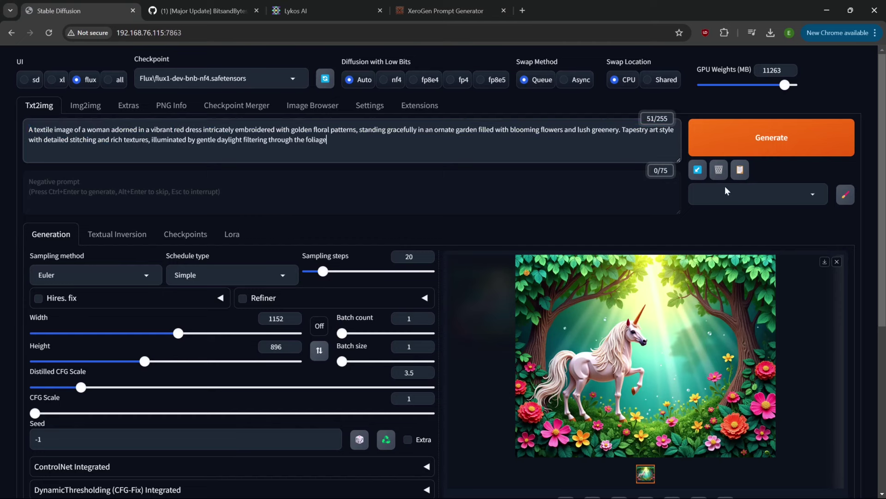
{"action": "left_click", "coordinate": [772, 137]}
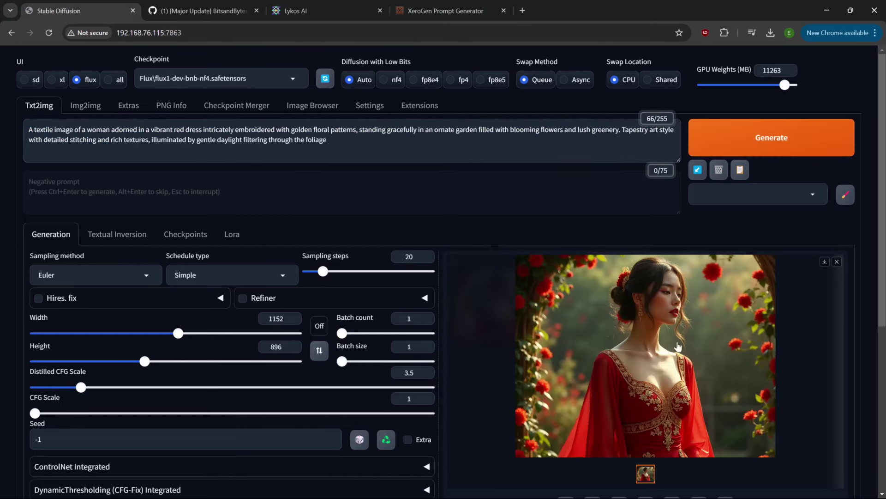
Step: Replace the Txt2img prompt with "textile style image of a rug with an image of a country town and mountains with billowy white clouds and a sunset"
{"action": "left_click", "coordinate": [450, 8]}
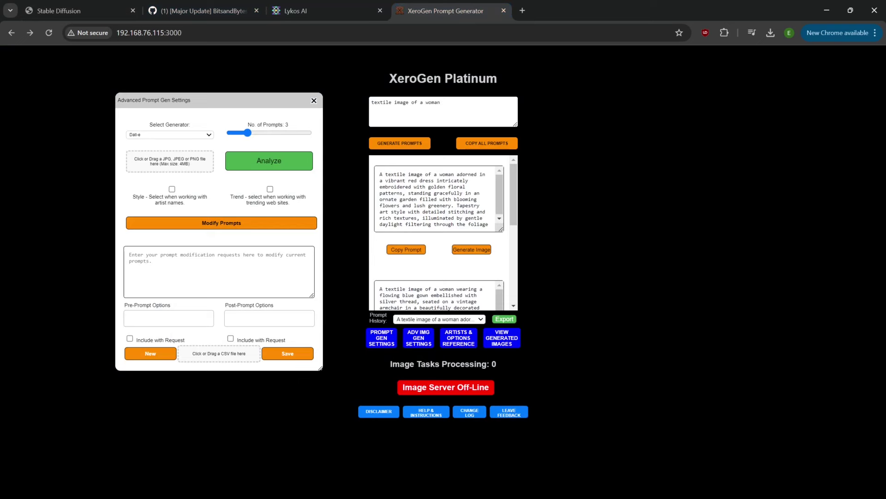
{"action": "left_click", "coordinate": [63, 11]}
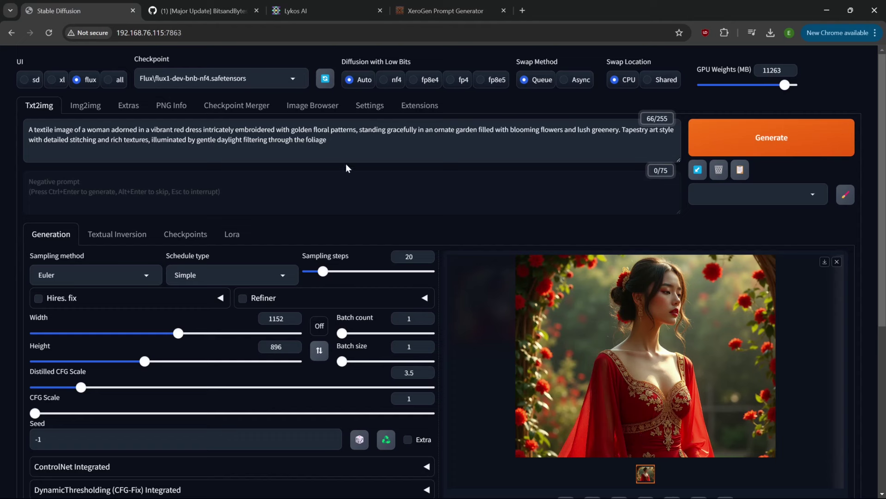
{"action": "left_click_drag", "start_coordinate": [342, 143], "coordinate": [1, 47]}
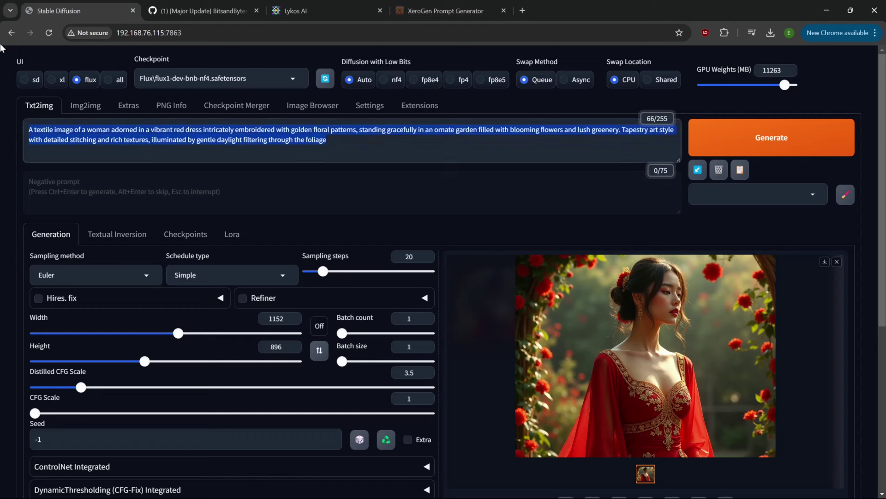
{"action": "key", "text": "BackSpace"}
{"action": "type", "text": "textile"}
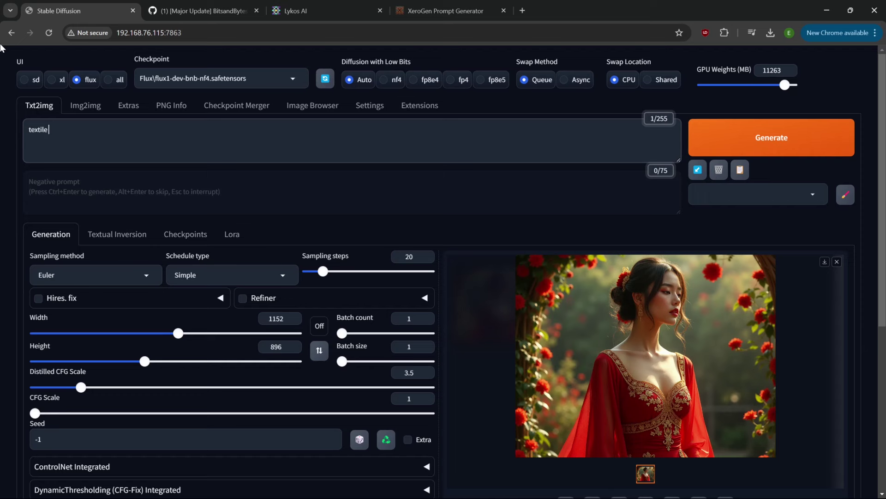
{"action": "type", "text": "style image of a"}
{"action": "type", "text": "rug w"}
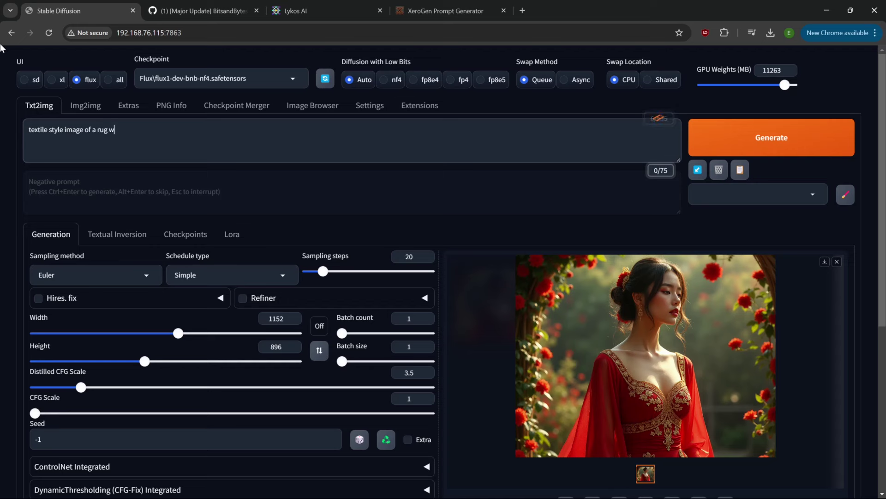
{"action": "type", "text": "ith an image of"}
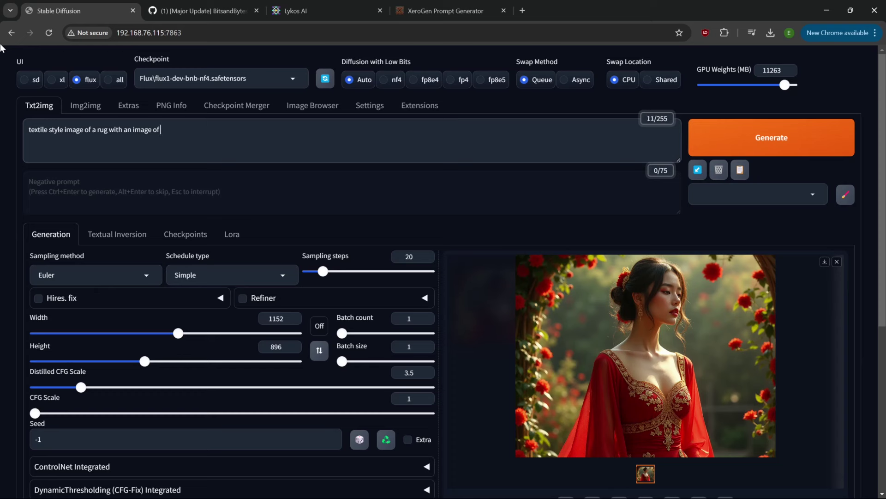
{"action": "type", "text": " a country town"}
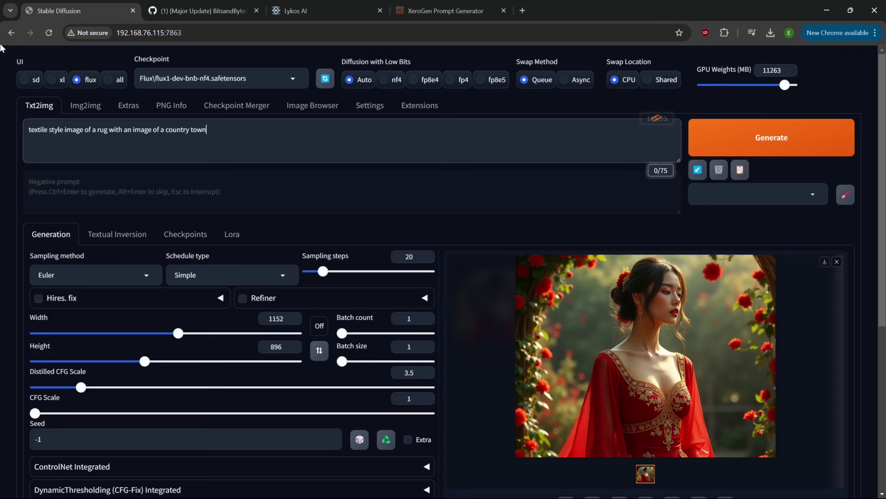
{"action": "type", "text": " and mout"}
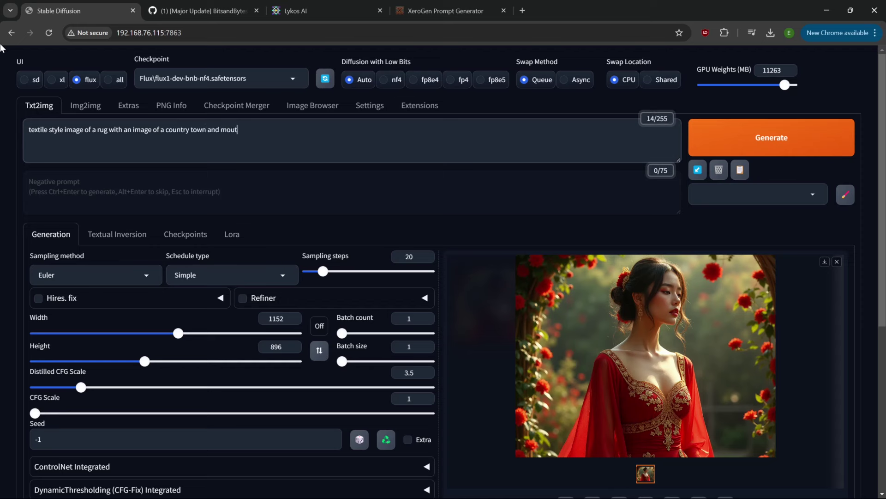
{"action": "key", "text": "BackSpace"}
{"action": "type", "text": "ntains with billowy white clouds"}
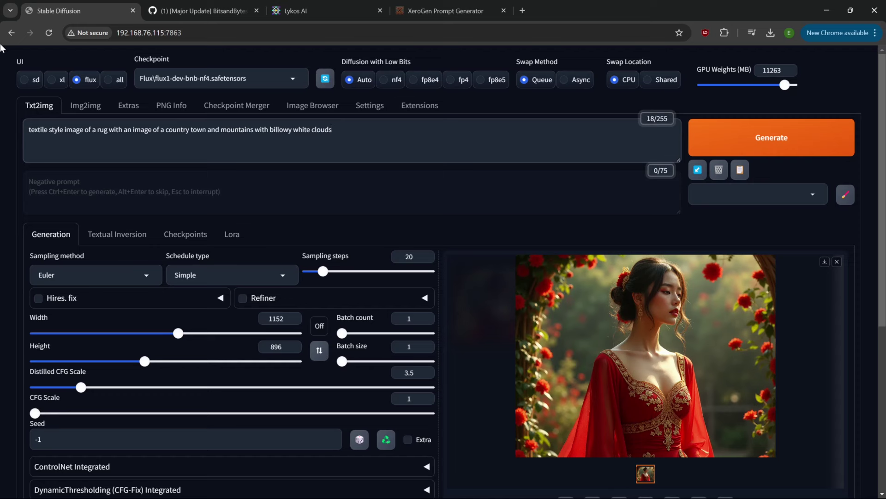
{"action": "type", "text": " and a sunset"}
Step: Generate the textile rug image, inspect it at full size, and close the enlarged view
{"action": "left_click", "coordinate": [737, 134]}
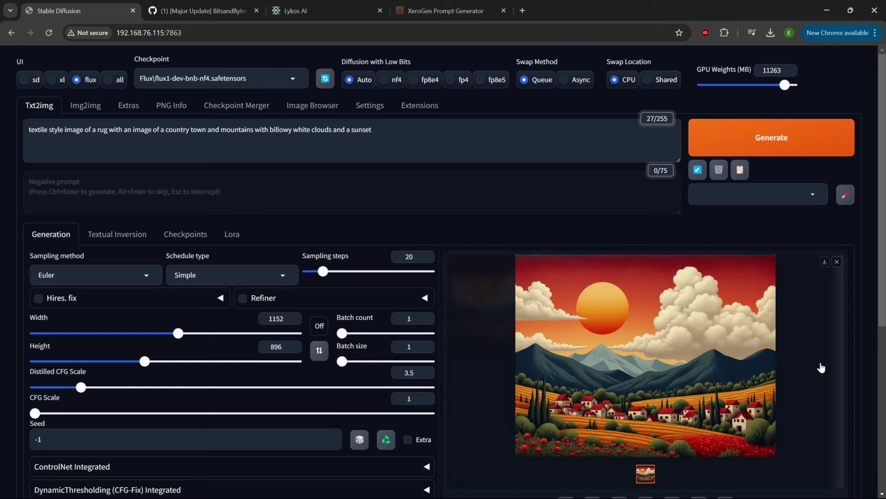
{"action": "left_click", "coordinate": [656, 359]}
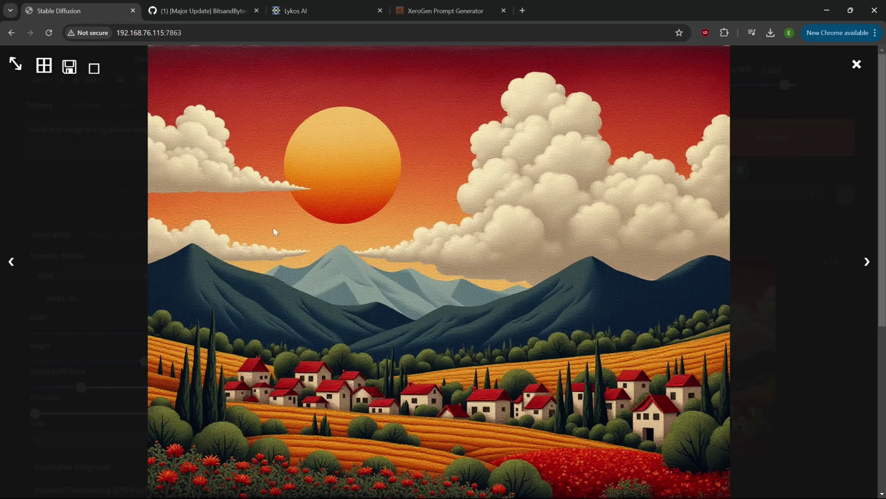
{"action": "left_click", "coordinate": [343, 251]}
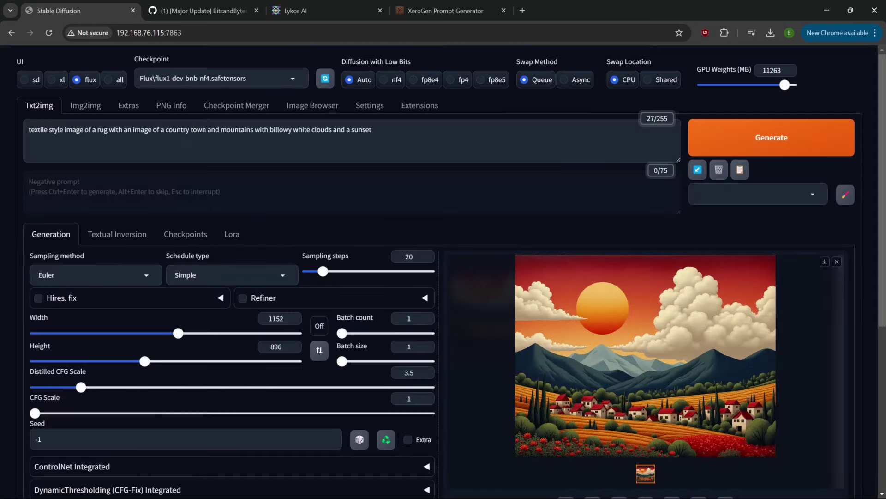
Step: Clear the entire rug prompt from the Txt2img prompt box
{"action": "left_click", "coordinate": [372, 131]}
{"action": "left_click_drag", "start_coordinate": [372, 130], "coordinate": [29, 130]}
{"action": "key", "text": "BackSpace"}
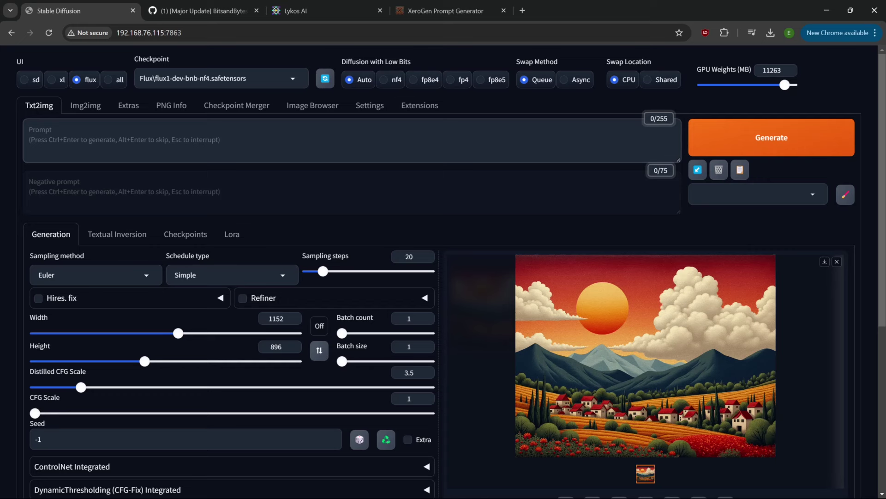
{"action": "key", "text": "BackSpace"}
{"action": "type", "text": "image of a"}
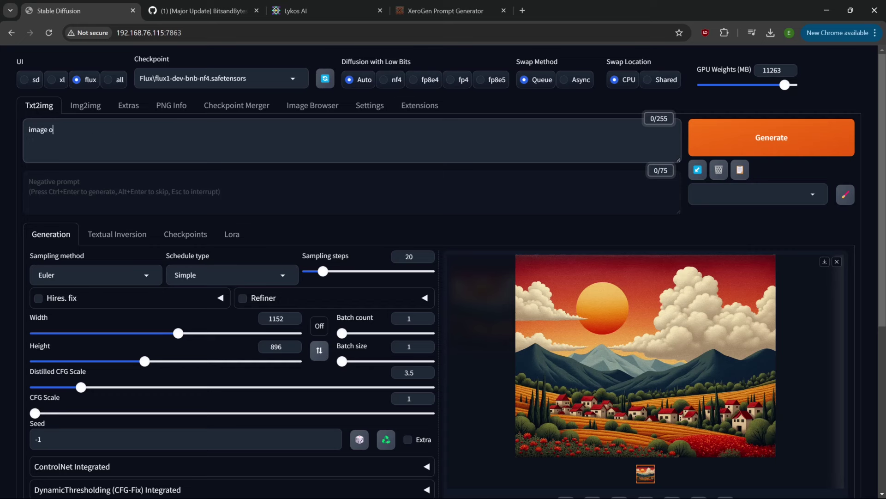
{"action": "key", "text": "BackSpace"}
{"action": "key", "text": "BackSpace"}
{"action": "key", "text": "BackSpace"}
{"action": "key", "text": "BackSpace"}
{"action": "key", "text": "BackSpace"}
{"action": "key", "text": "BackSpace"}
{"action": "key", "text": "BackSpace"}
{"action": "key", "text": "BackSpace"}
{"action": "key", "text": "BackSpace"}
{"action": "key", "text": "BackSpace"}
Step: Write "comic book style image of a surprised woman with a dialogue bubble above her head that says" as the start of the prompt
{"action": "type", "text": "comic book style image of a"}
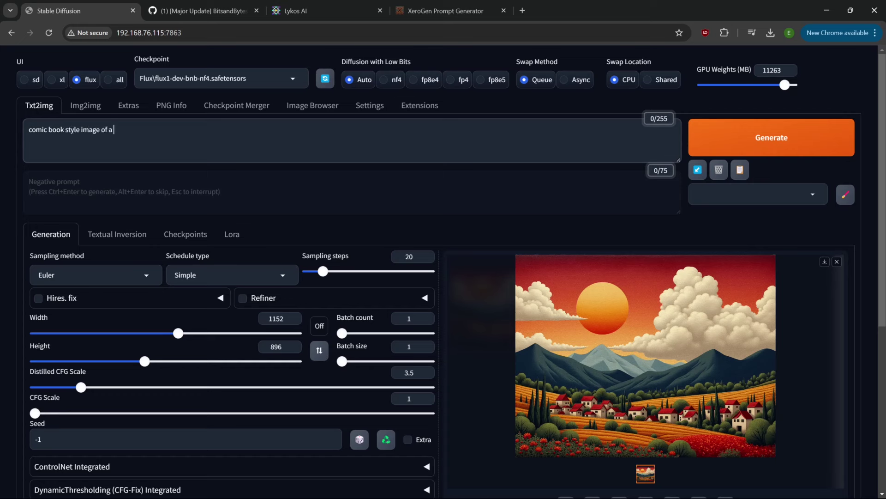
{"action": "type", "text": "  surprised woman with a di"}
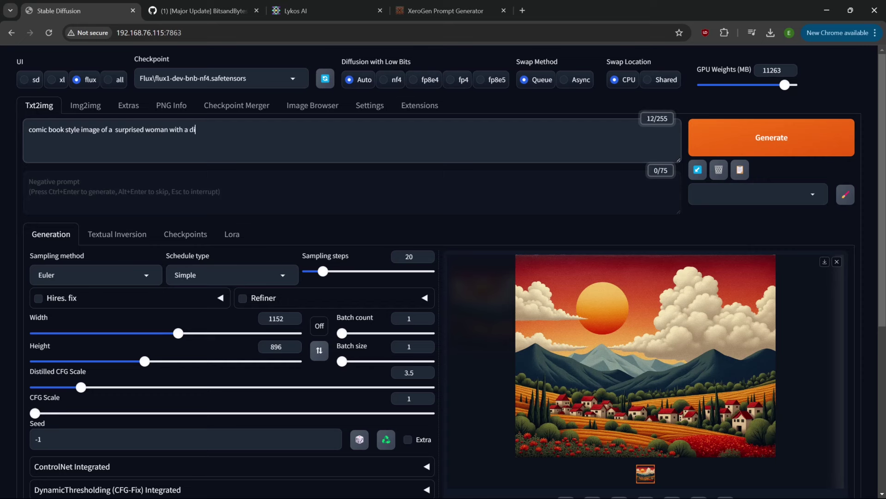
{"action": "type", "text": "alogue bubble above her head that sa"}
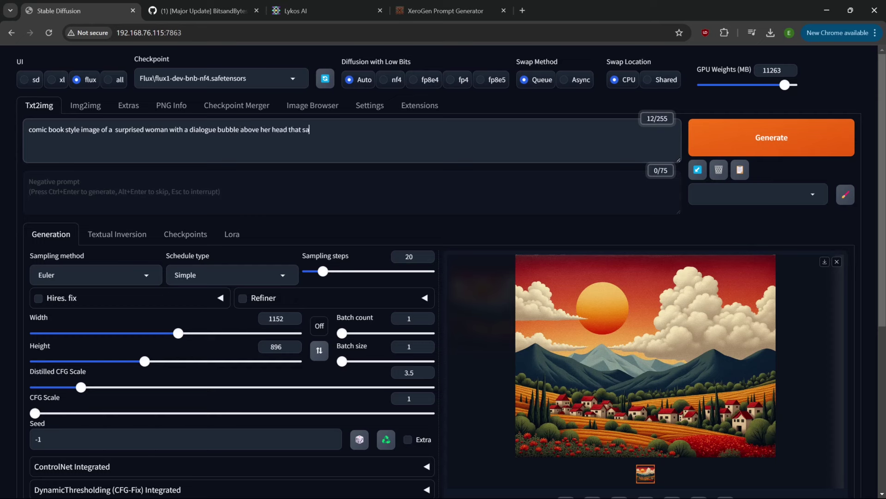
{"action": "type", "text": "ys "}
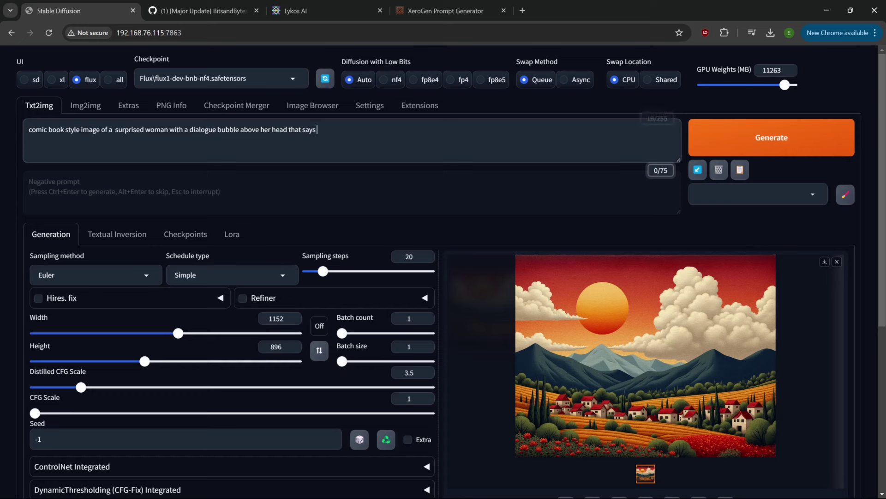
Step: Complete the comic book prompt with the quoted text "Flux is taking over the world" and generate the image
{"action": "type", "text": "\""}
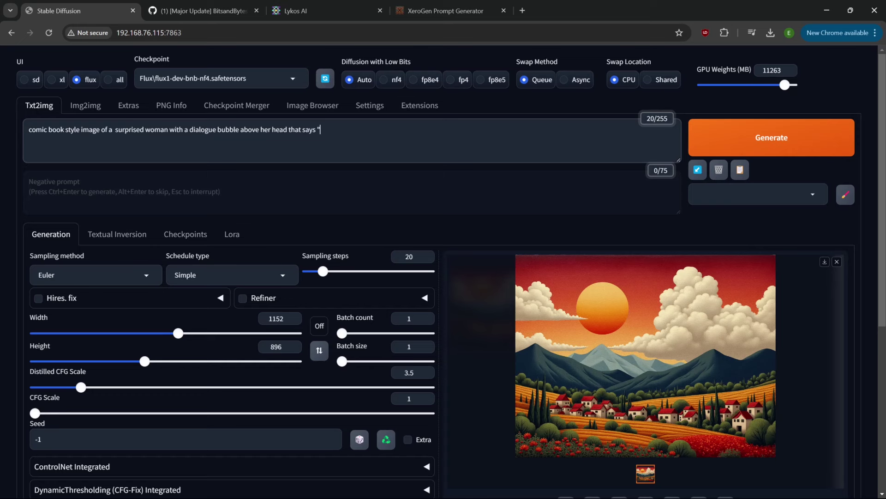
{"action": "type", "text": "Flux"}
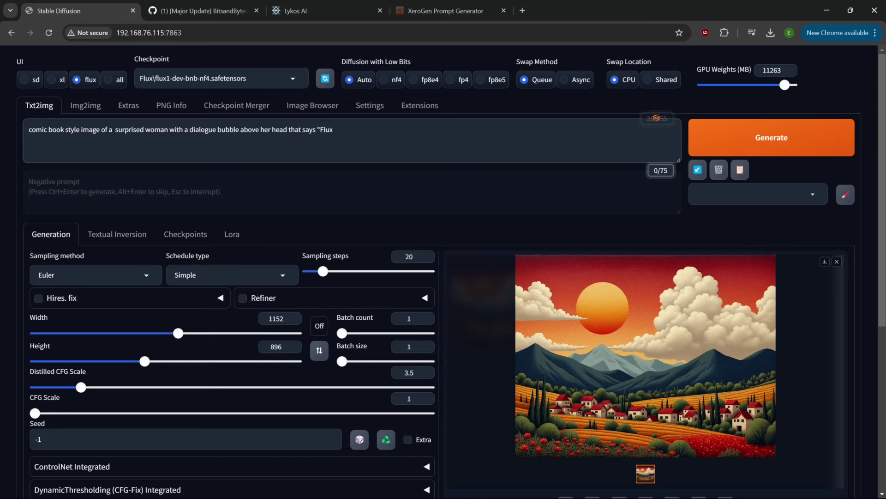
{"action": "type", "text": " is Taking"}
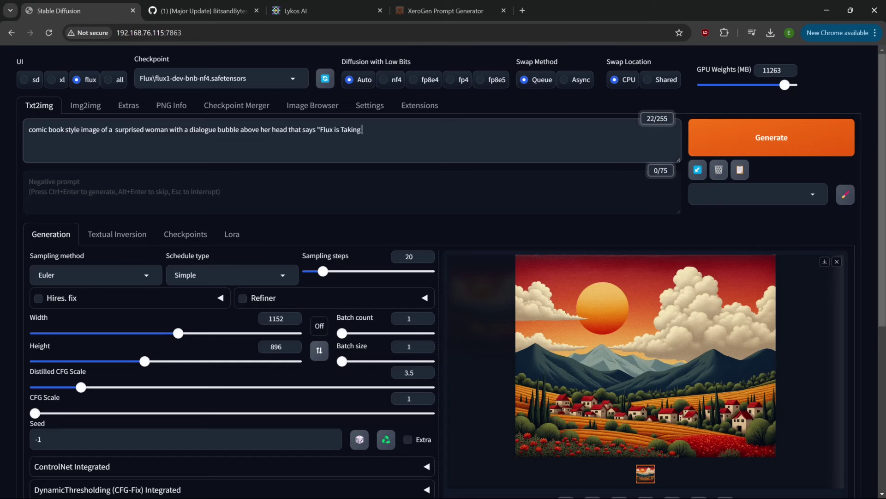
{"action": "key", "text": "BackSpace"}
{"action": "key", "text": "BackSpace"}
{"action": "key", "text": "BackSpace"}
{"action": "key", "text": "BackSpace"}
{"action": "key", "text": "BackSpace"}
{"action": "key", "text": "BackSpace"}
{"action": "type", "text": "taking over the world\""}
{"action": "left_click", "coordinate": [788, 132]}
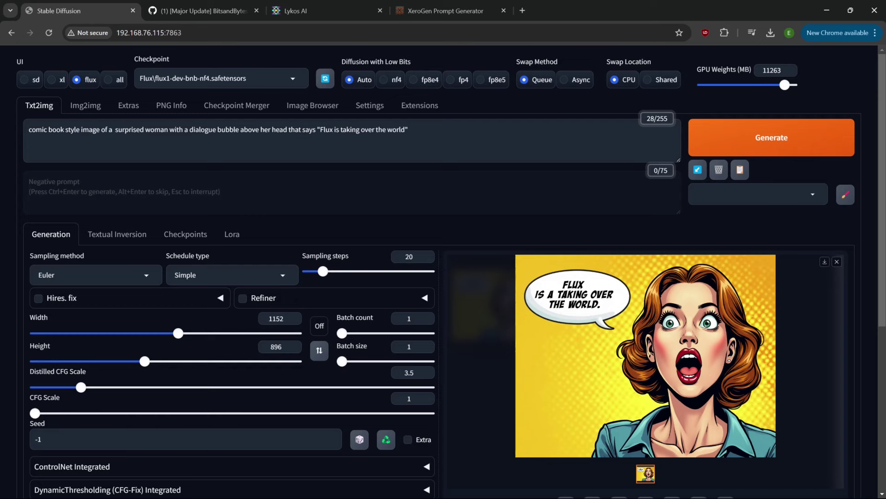
Step: Move the dialogue bubble phrase to the start of the prompt, followed by a comma, and remove the leftover "with a" at the end
{"action": "left_click_drag", "start_coordinate": [408, 129], "coordinate": [193, 130]}
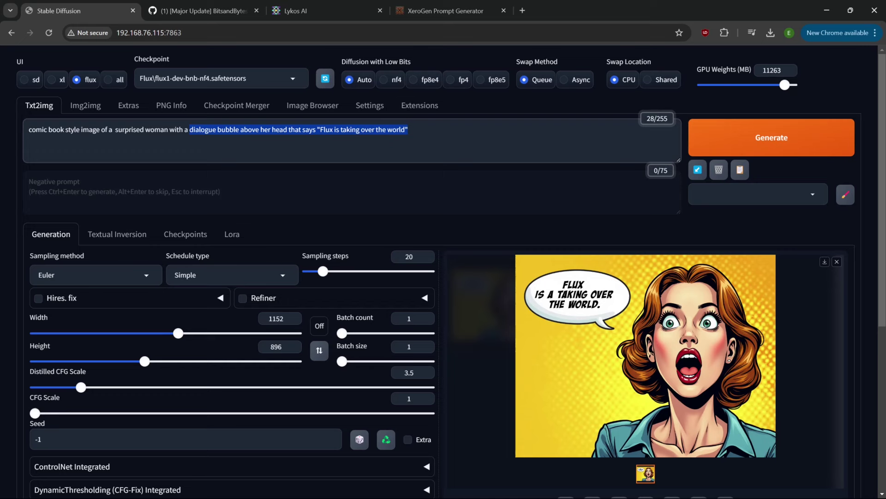
{"action": "key", "text": "BackSpace"}
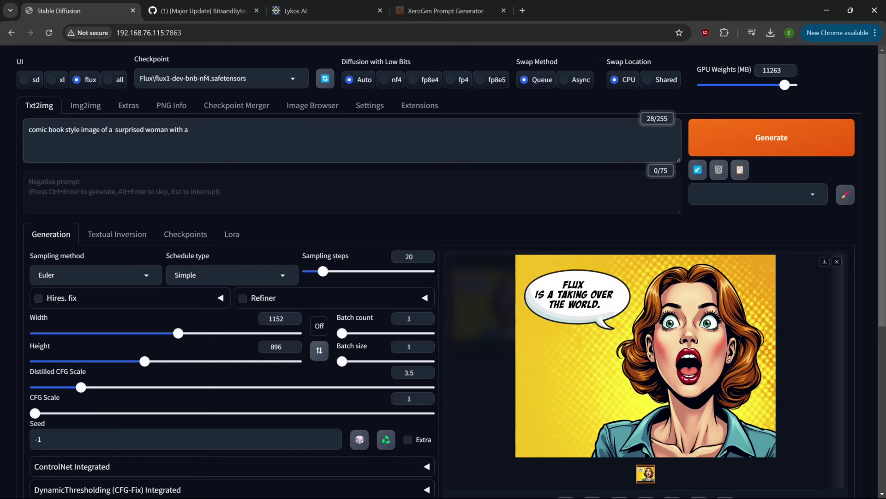
{"action": "type", "text": "dialogue bubble above her head that says \"Flux is taking over the world\""}
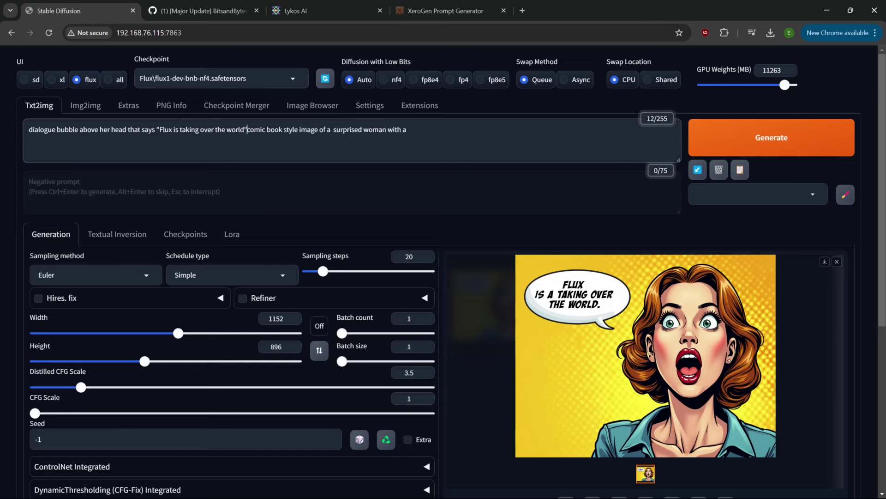
{"action": "type", "text": ","}
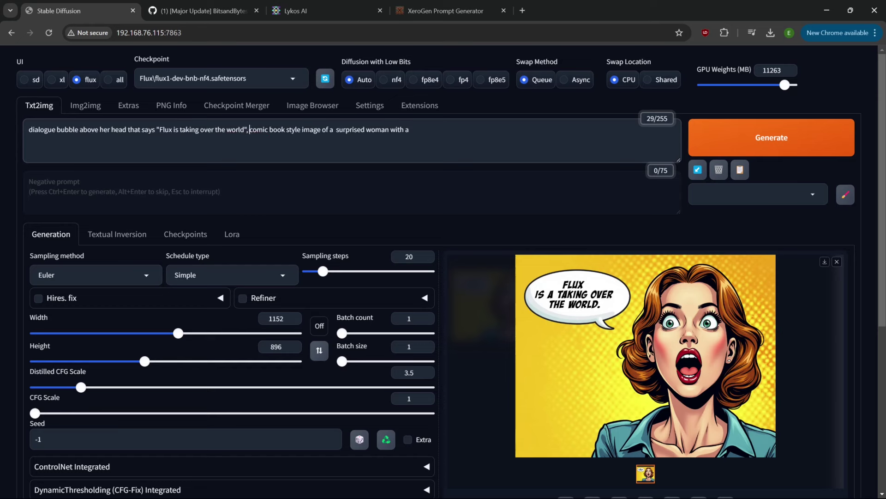
{"action": "key", "text": "BackSpace"}
{"action": "key", "text": "BackSpace"}
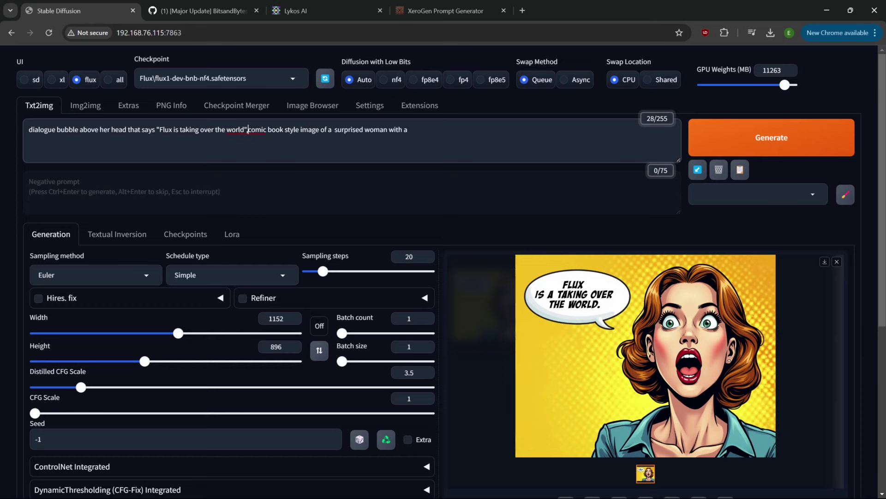
{"action": "type", "text": ","}
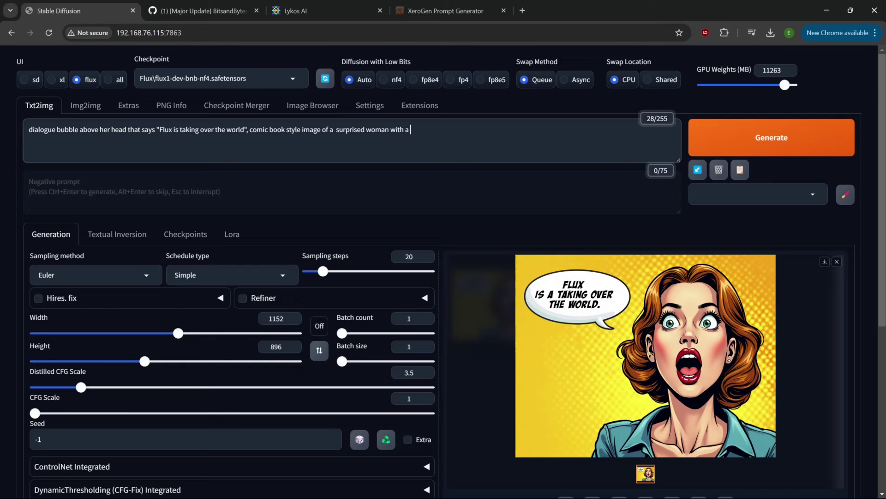
{"action": "key", "text": "ctrl+shift+Left"}
{"action": "key", "text": "ctrl+shift+Left"}
{"action": "key", "text": "BackSpace"}
Step: Generate an image from the reordered comic book prompt and inspect its dialogue bubble at full size
{"action": "left_click", "coordinate": [807, 170]}
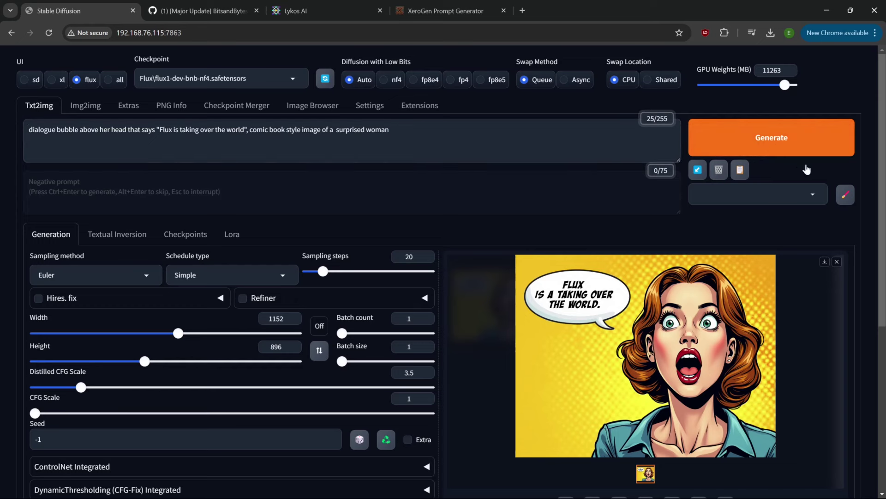
{"action": "left_click", "coordinate": [807, 166]}
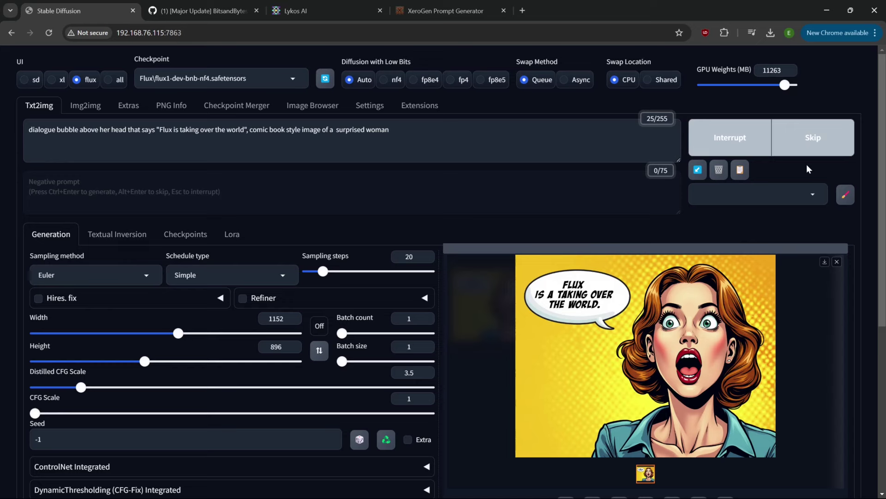
{"action": "left_click", "coordinate": [744, 354]}
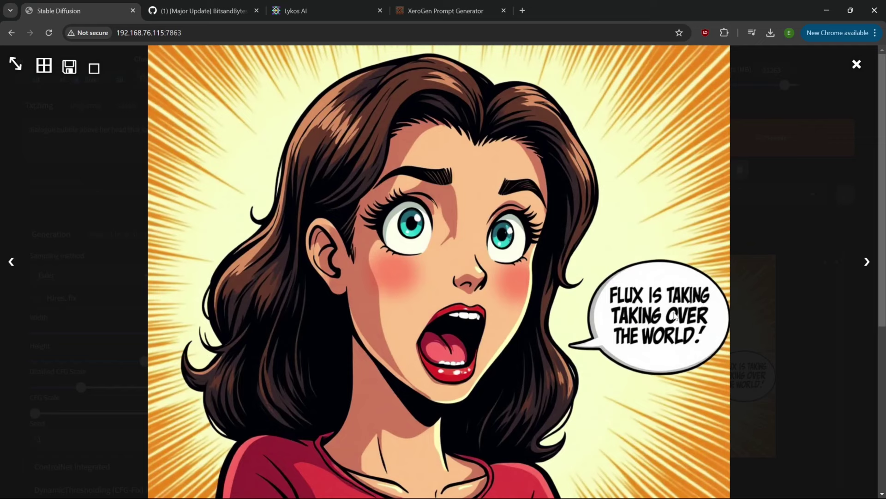
{"action": "left_click", "coordinate": [458, 358]}
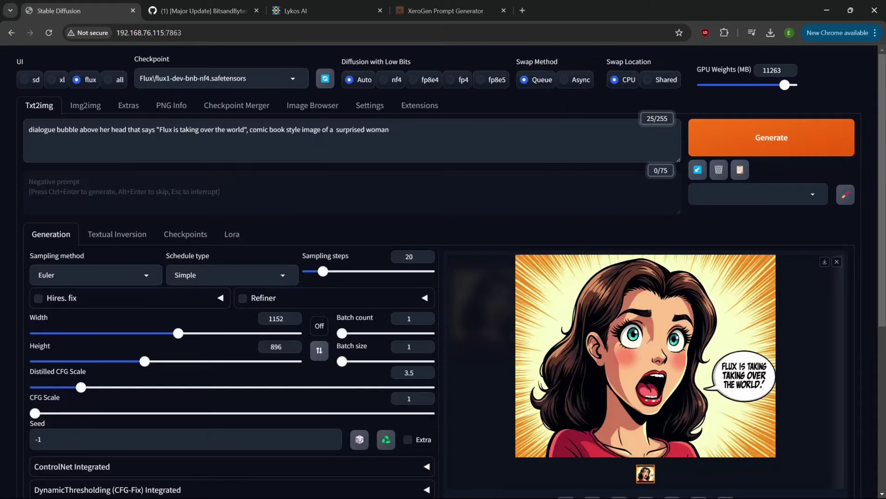
Step: Replace the quoted dialogue text in the prompt with "Its a bird! Its a plane!" and generate the image
{"action": "left_click_drag", "start_coordinate": [244, 130], "coordinate": [159, 129]}
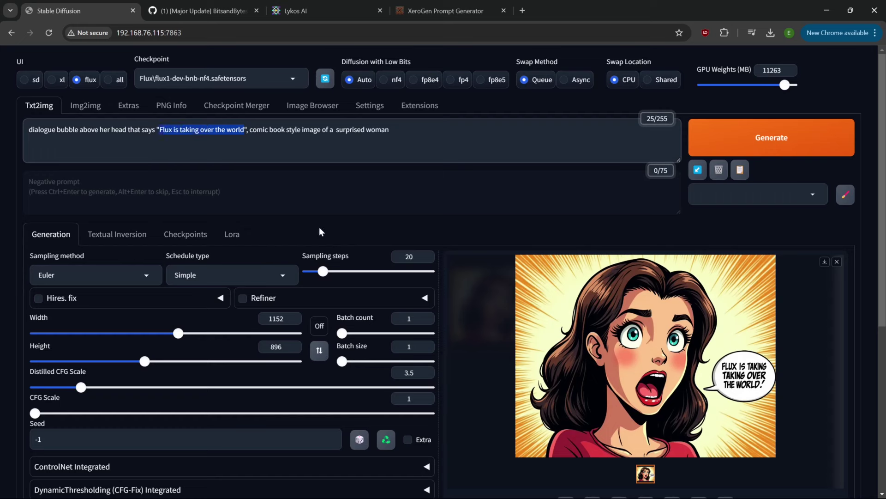
{"action": "type", "text": "Its a"}
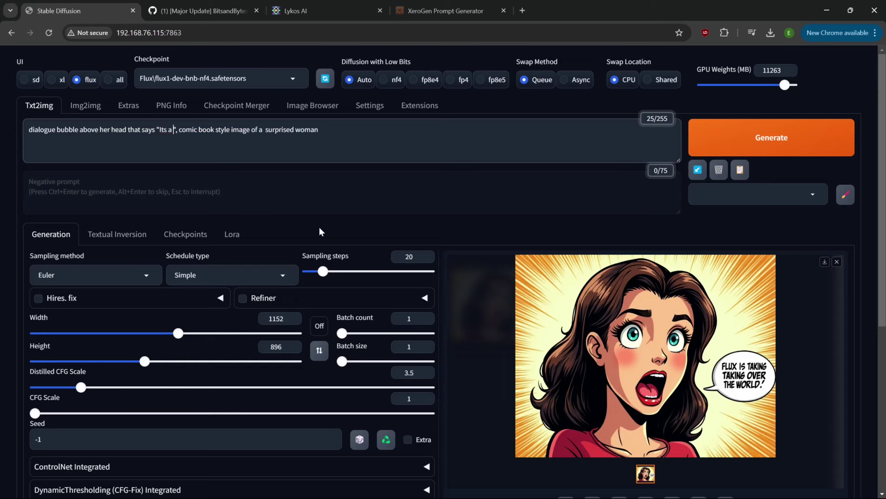
{"action": "type", "text": " bir4"}
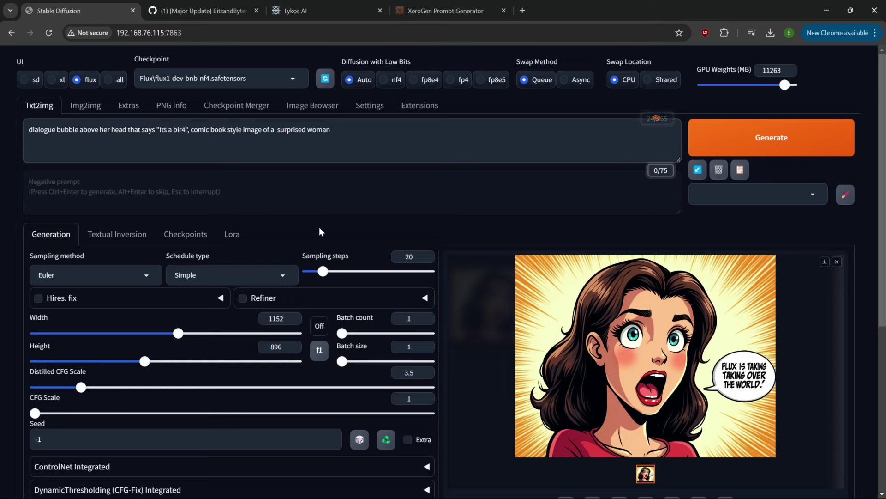
{"action": "key", "text": "BackSpace"}
{"action": "type", "text": "d! "}
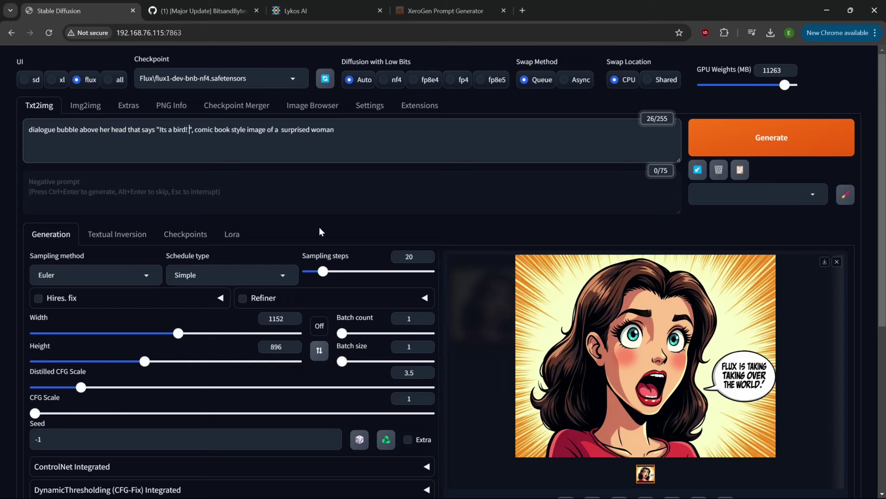
{"action": "type", "text": "Its"}
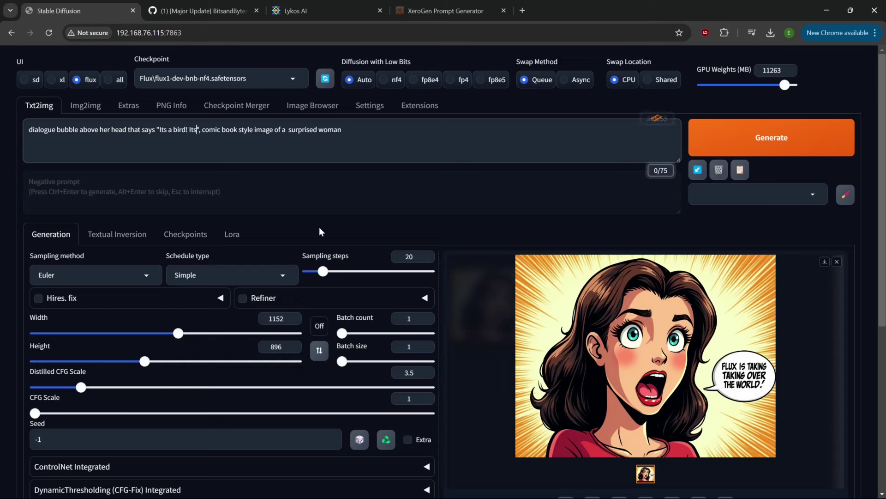
{"action": "type", "text": " a P"}
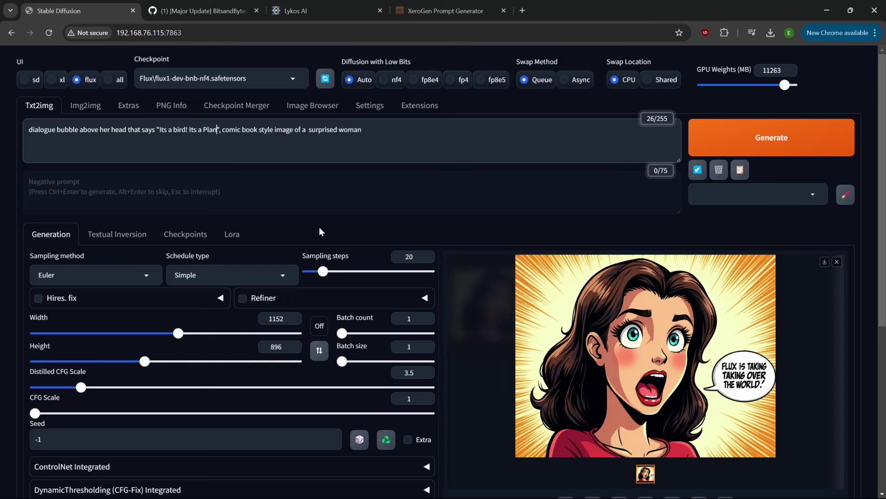
{"action": "key", "text": "BackSpace"}
{"action": "type", "text": "plane!"}
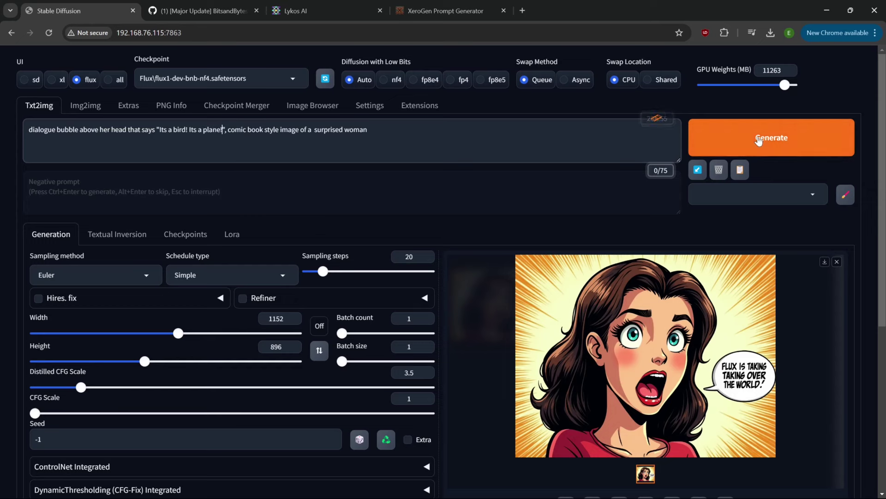
{"action": "left_click", "coordinate": [730, 141]}
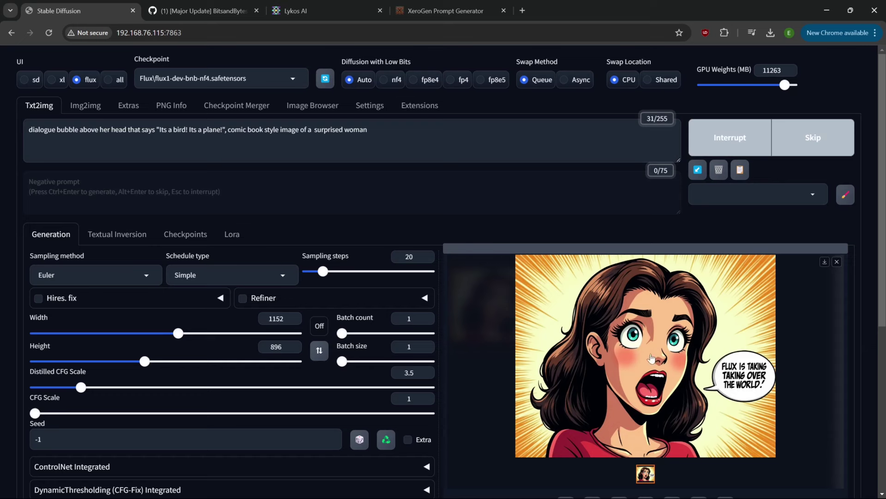
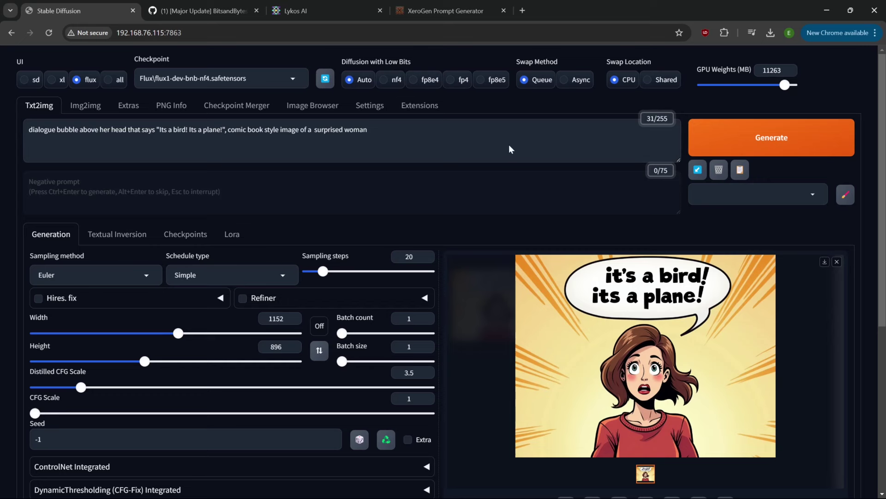
Step: Replace the whole prompt with: Movie poster style image titled text "Flubby in Flub-Land", and inspect the generated comic image at full size
{"action": "triple_click", "coordinate": [76, 133]}
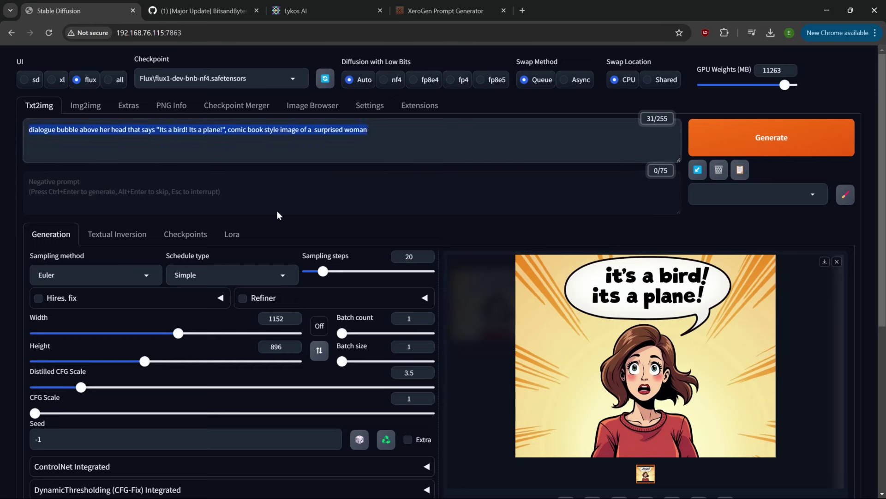
{"action": "type", "text": "Movie"}
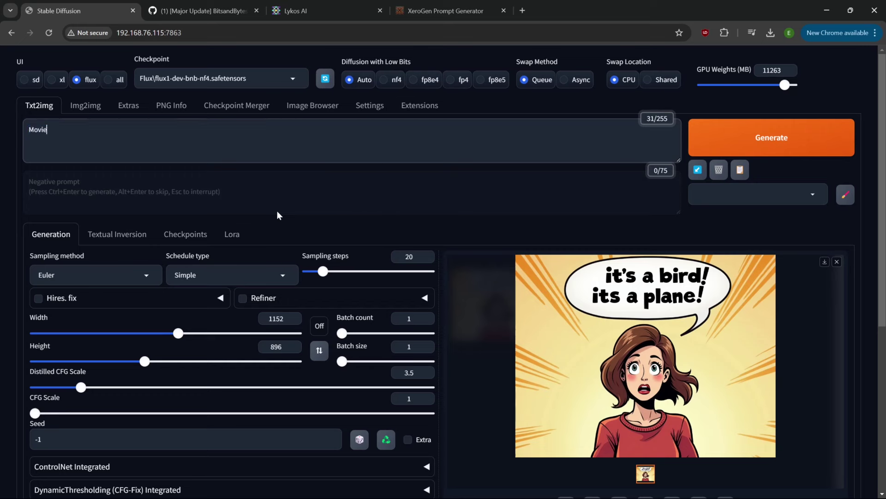
{"action": "type", "text": " poster style image "}
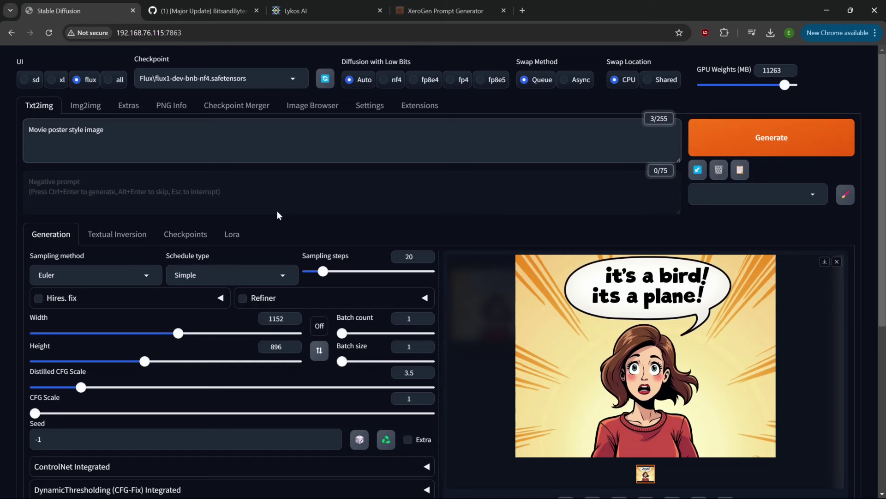
{"action": "type", "text": "titled "}
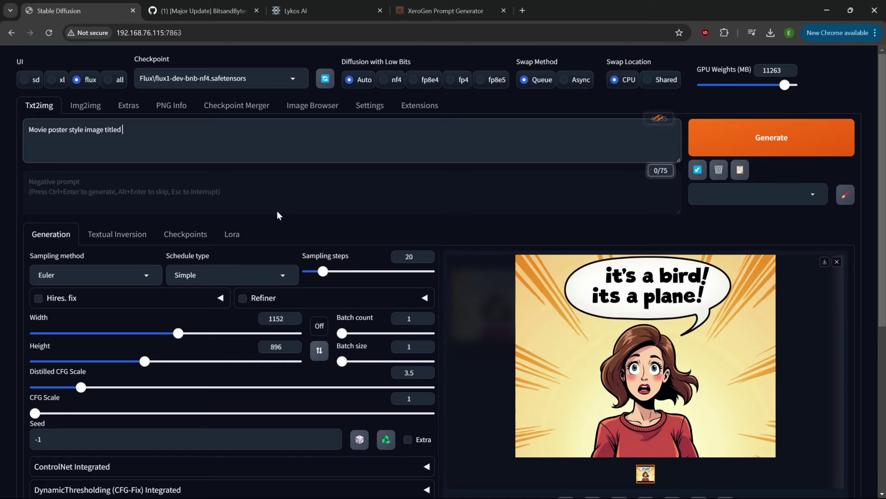
{"action": "type", "text": "text \""}
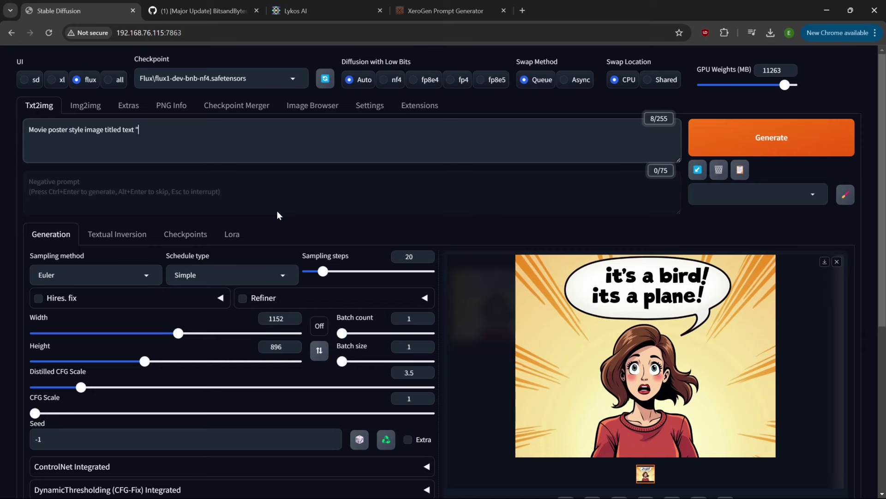
{"action": "type", "text": "Flubby in Flub-Land"}
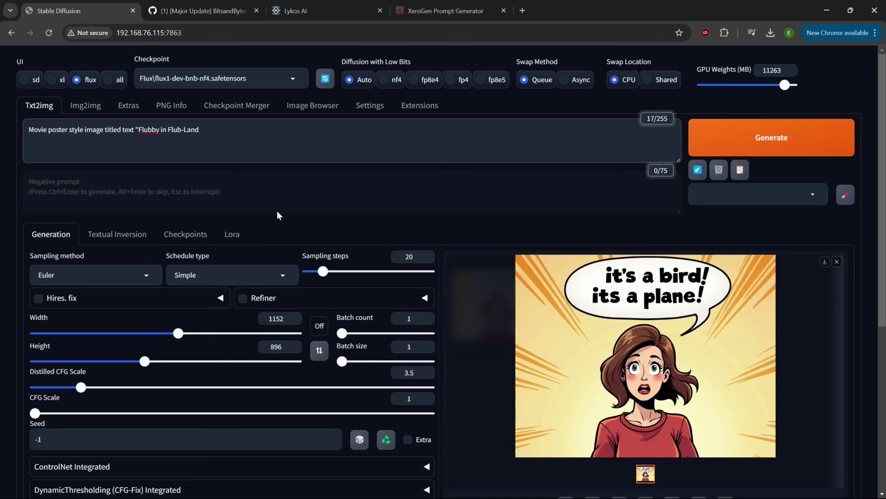
{"action": "type", "text": "\""}
{"action": "left_click", "coordinate": [637, 374]}
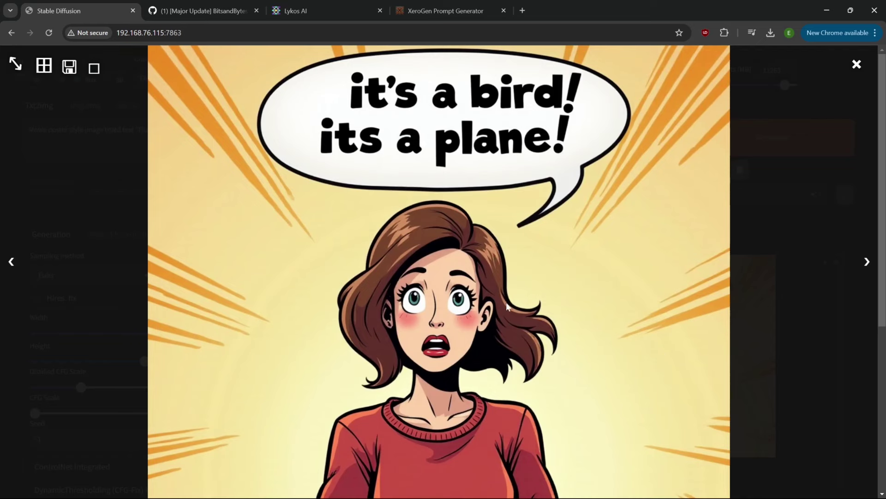
{"action": "left_click", "coordinate": [476, 311]}
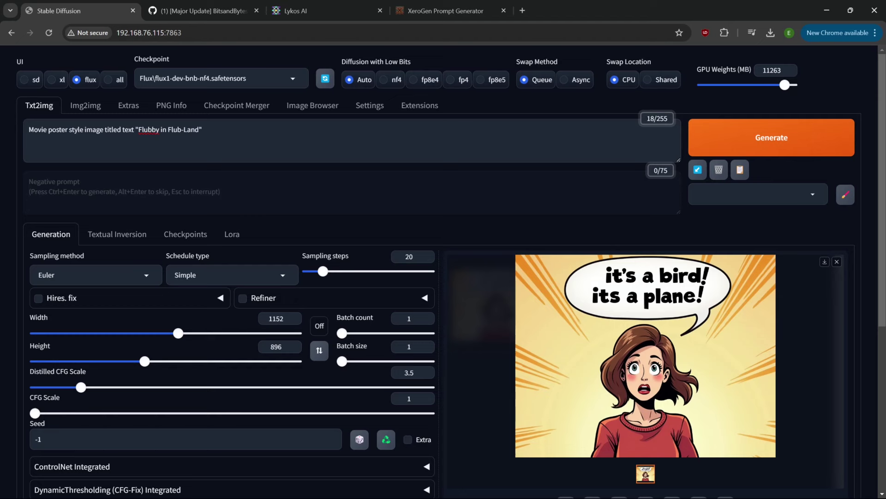
Step: Add "at the top in bubbly style lettering" after the quoted title in the movie poster prompt
{"action": "left_click", "coordinate": [202, 130]}
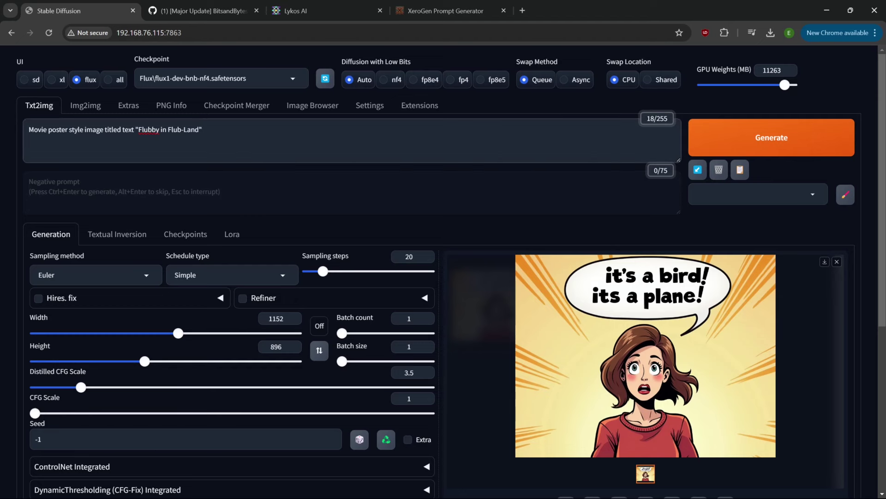
{"action": "type", "text": ","}
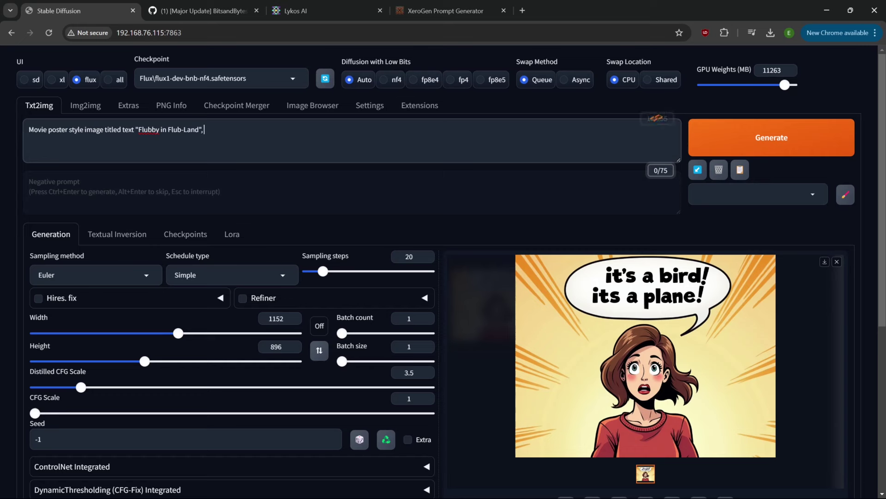
{"action": "key", "text": "BackSpace"}
{"action": "type", "text": "at the"}
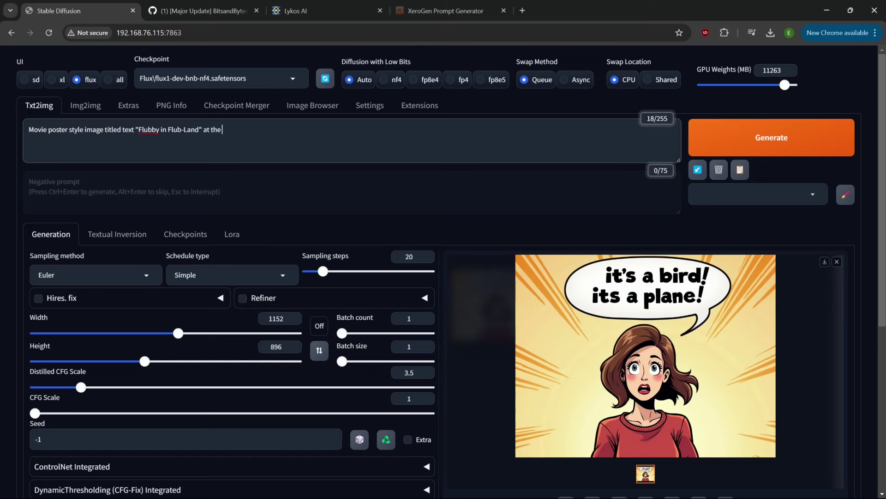
{"action": "type", "text": " top in bold"}
{"action": "key", "text": "BackSpace"}
{"action": "key", "text": "BackSpace"}
{"action": "key", "text": "BackSpace"}
{"action": "key", "text": "BackSpace"}
{"action": "key", "text": "BackSpace"}
{"action": "type", "text": "bubbly"}
{"action": "type", "text": "style let"}
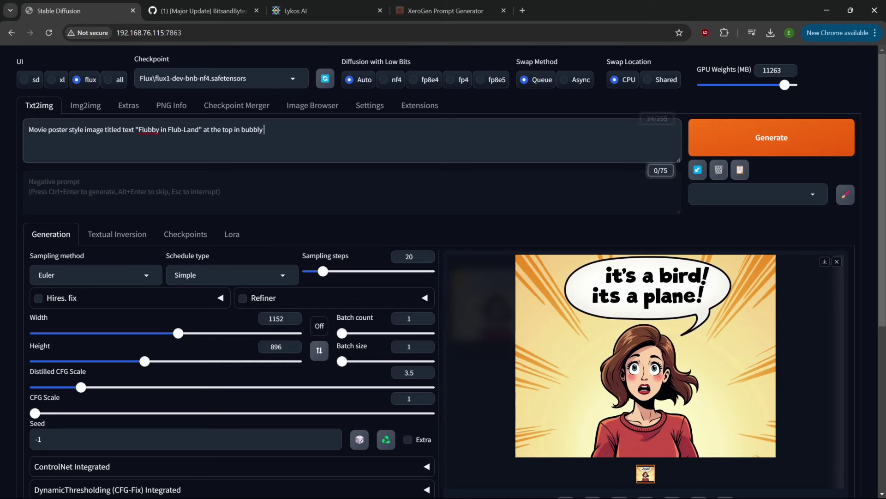
{"action": "type", "text": "tering"}
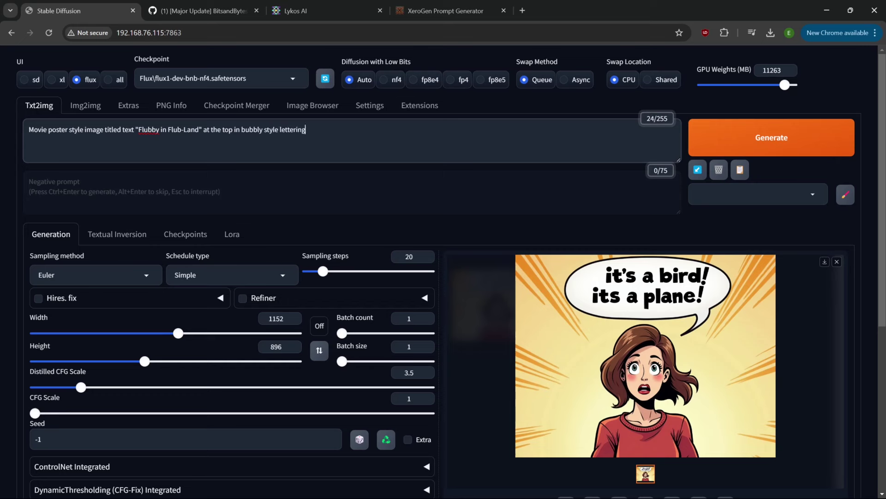
Step: Add a comma and the subject "rotund cartoonish blue monster" to the end of the prompt
{"action": "type", "text": ","}
{"action": "type", "text": "rotund cartoonit"}
{"action": "key", "text": "BackSpace"}
{"action": "type", "text": "sh"}
{"action": "type", "text": "blue monster"}
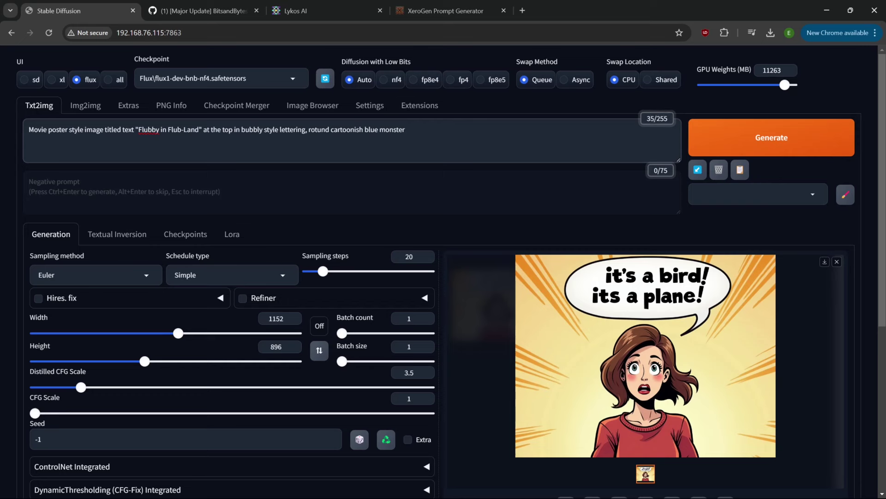
Step: Extend the prompt with "centered with a amorphous landscape in the background, very colorful and child cartoon style" and start generating the image
{"action": "type", "text": "centered with a amorphous "}
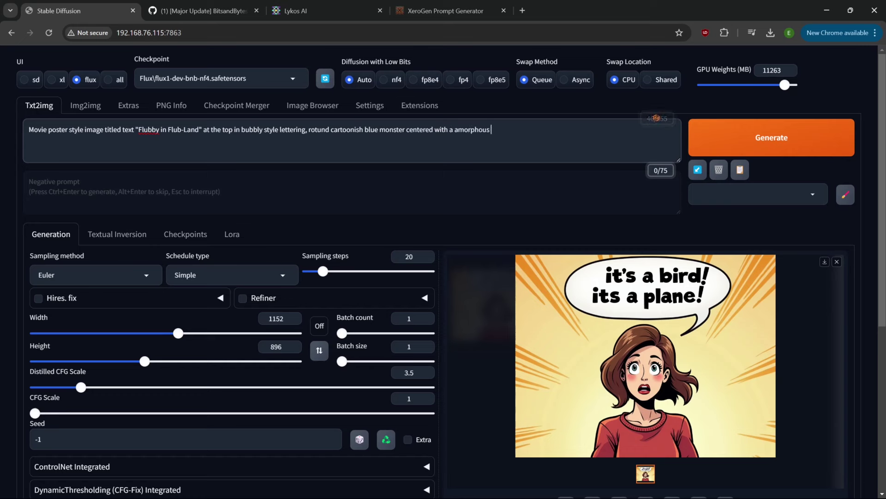
{"action": "type", "text": "landscape surr"}
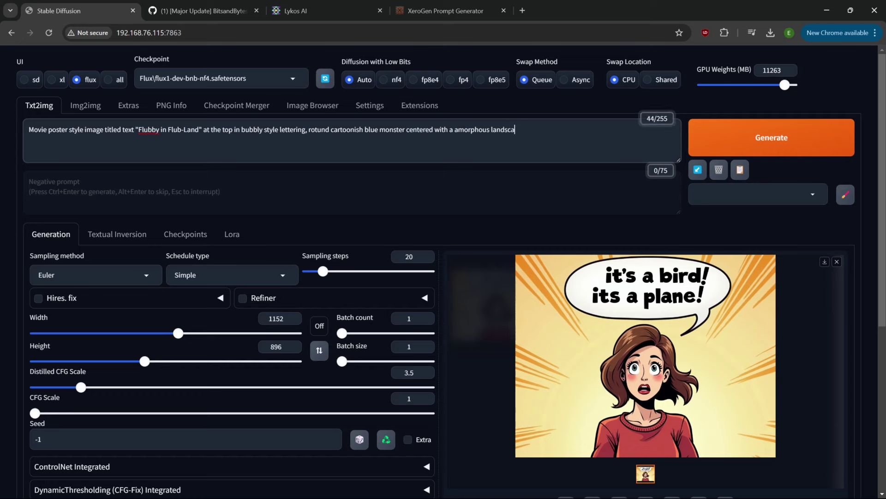
{"action": "key", "text": "BackSpace"}
{"action": "key", "text": "BackSpace"}
{"action": "key", "text": "BackSpace"}
{"action": "key", "text": "BackSpace"}
{"action": "type", "text": "in the background, very"}
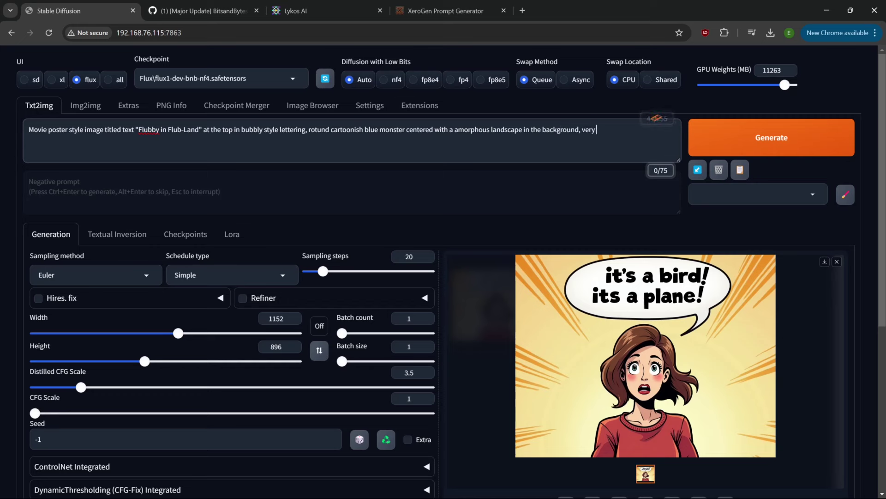
{"action": "type", "text": " colorful and"}
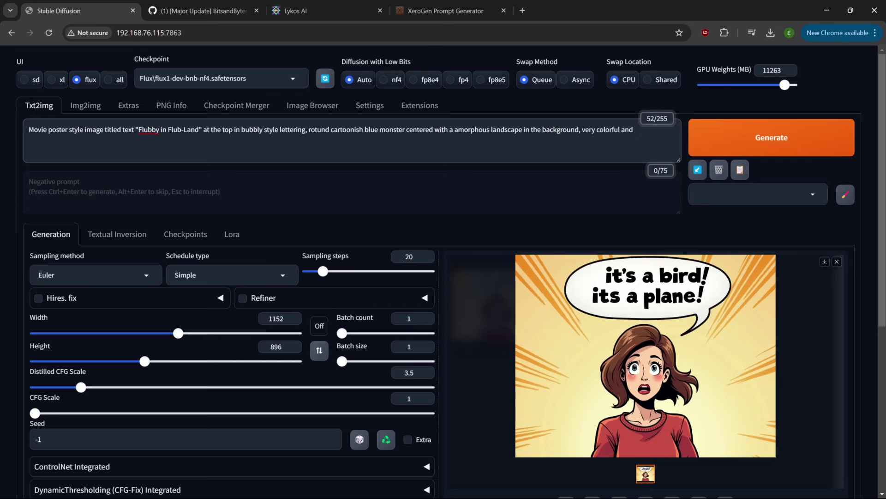
{"action": "type", "text": "child cartoon style"}
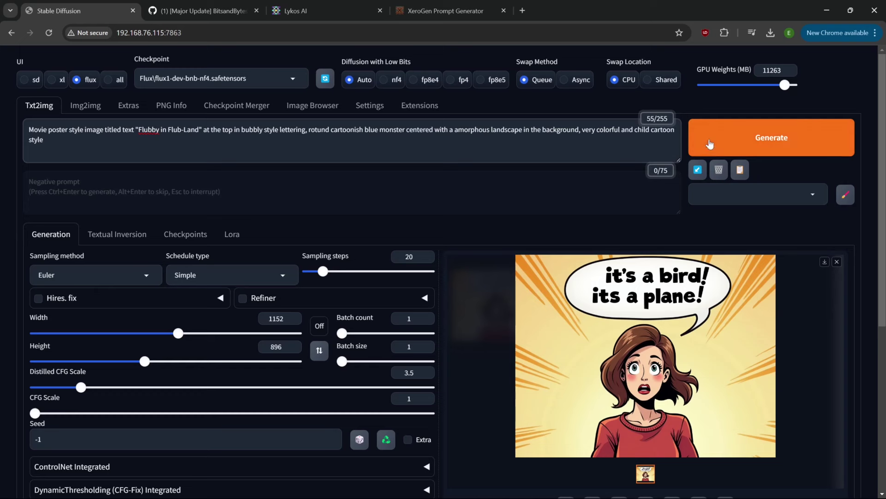
{"action": "left_click", "coordinate": [734, 141]}
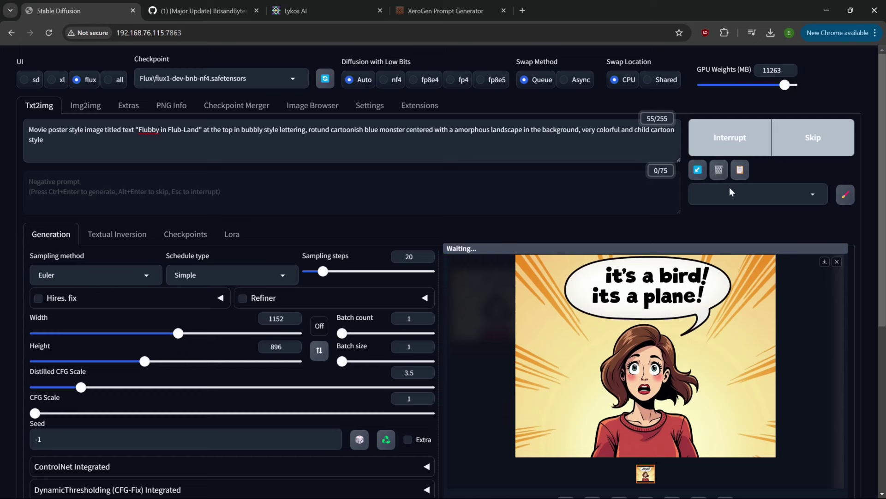
Step: Interrupt the running generation and set a portrait 9:16 format with width 648 and height 1152
{"action": "left_click", "coordinate": [742, 141]}
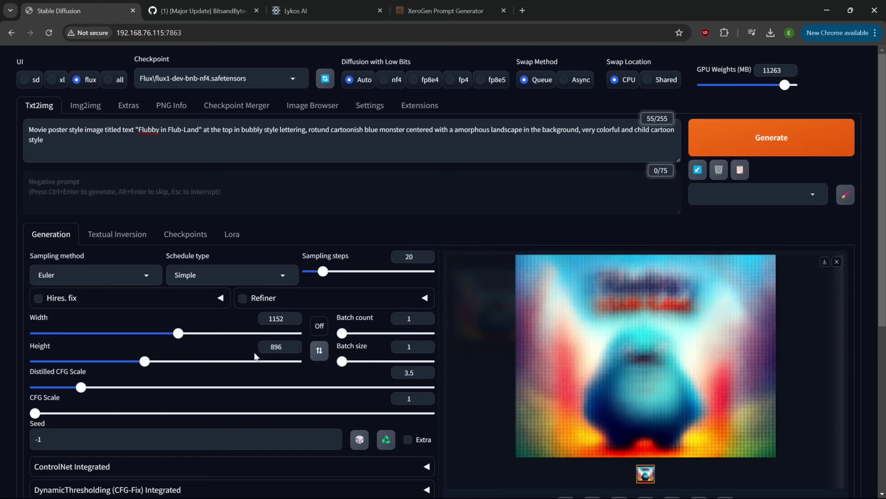
{"action": "left_click", "coordinate": [318, 327]}
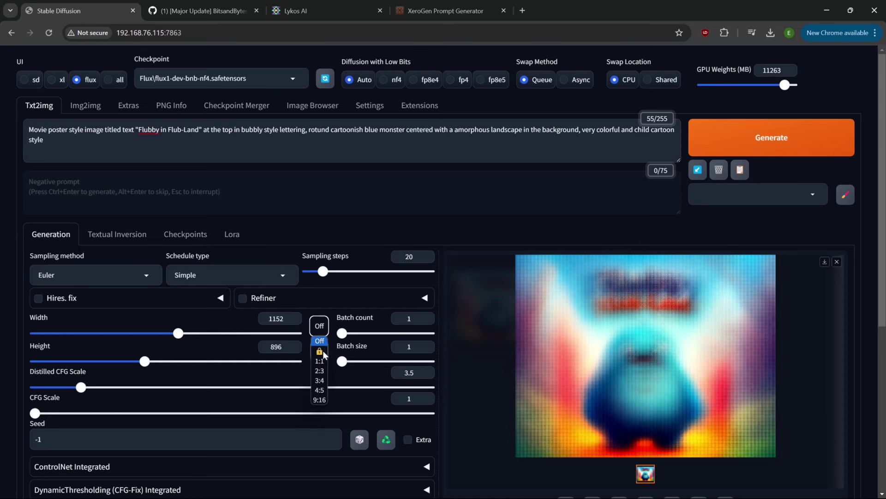
{"action": "left_click", "coordinate": [319, 400]}
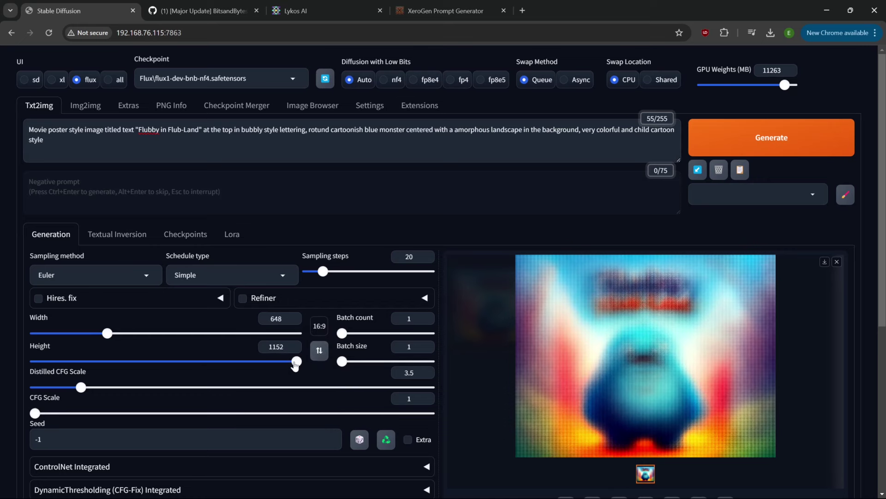
Step: Generate the movie poster in the portrait format and inspect it at full size
{"action": "left_click", "coordinate": [774, 147]}
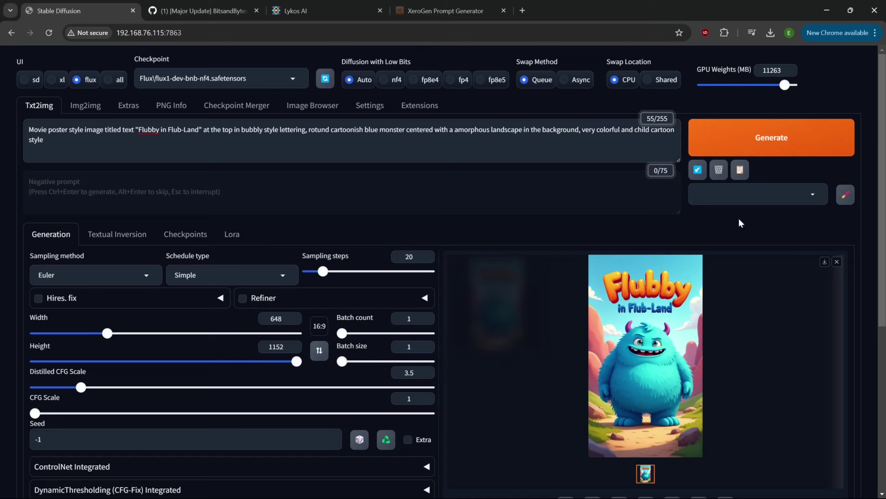
{"action": "left_click", "coordinate": [653, 312]}
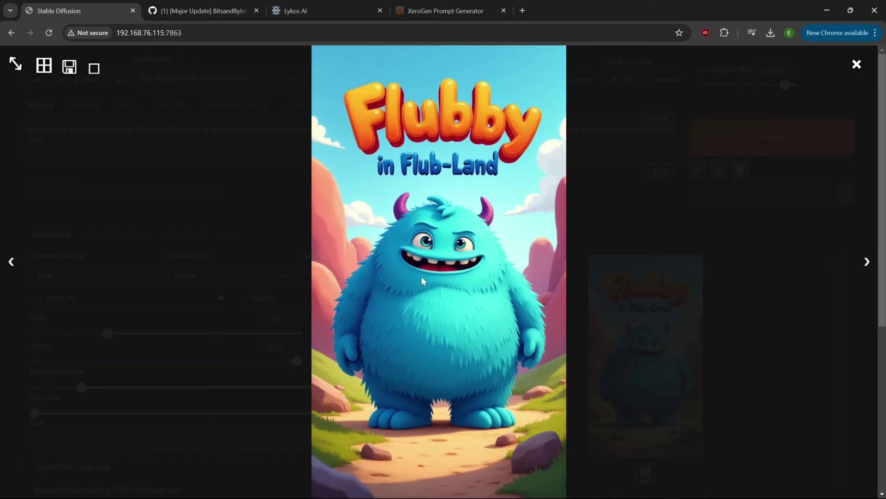
{"action": "left_click", "coordinate": [223, 226]}
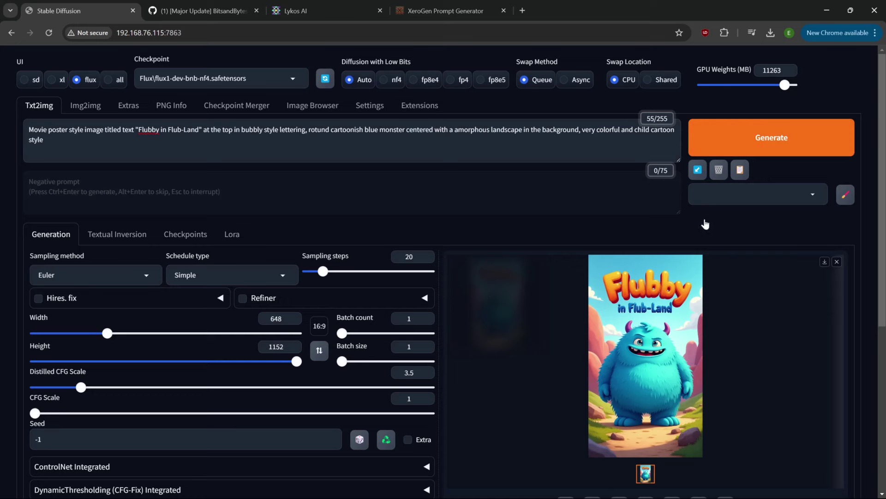
Step: Inspect the movie poster at full size, and change the title's placement in the prompt to "at the bottom"
{"action": "left_click", "coordinate": [687, 334]}
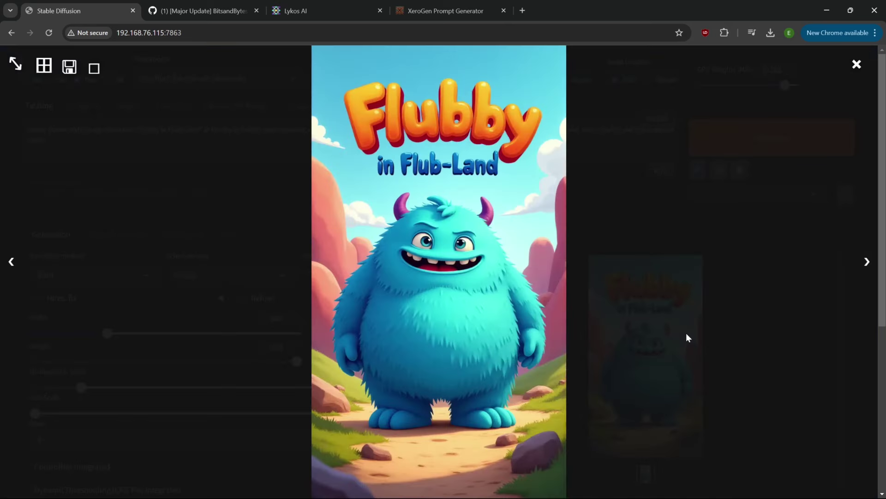
{"action": "left_click", "coordinate": [735, 419]}
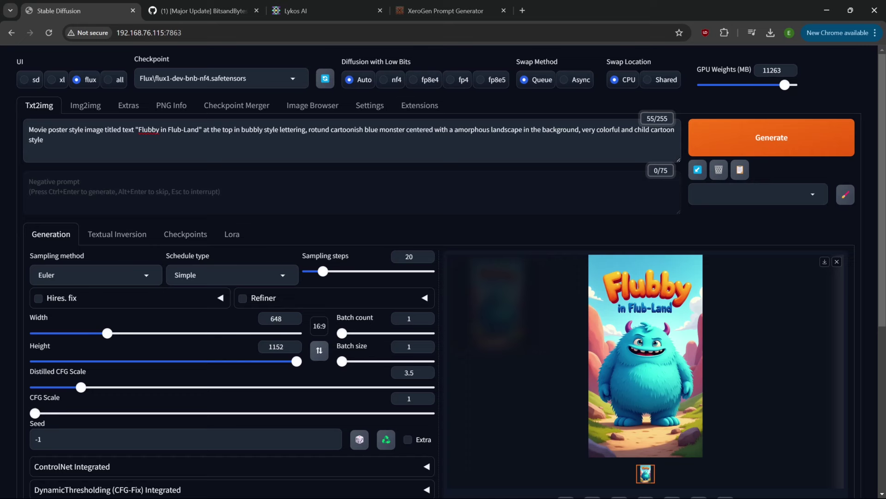
{"action": "left_click_drag", "start_coordinate": [308, 129], "coordinate": [44, 140]}
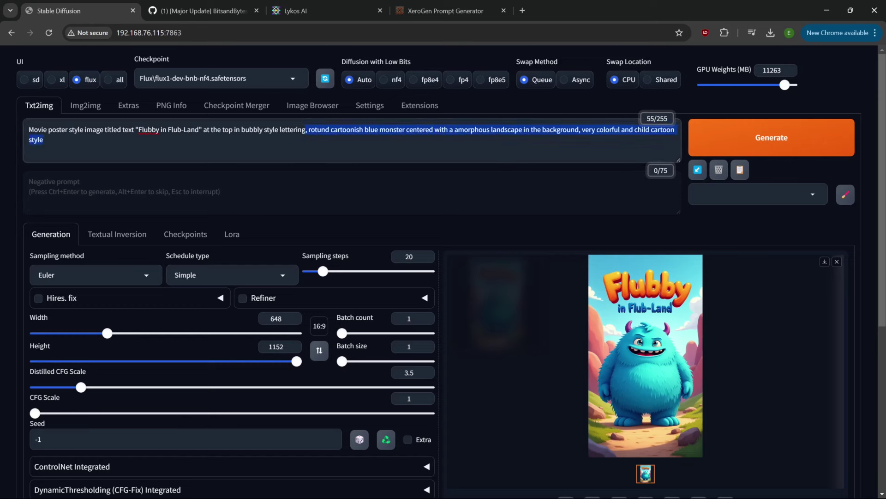
{"action": "left_click_drag", "start_coordinate": [203, 129], "coordinate": [306, 129]}
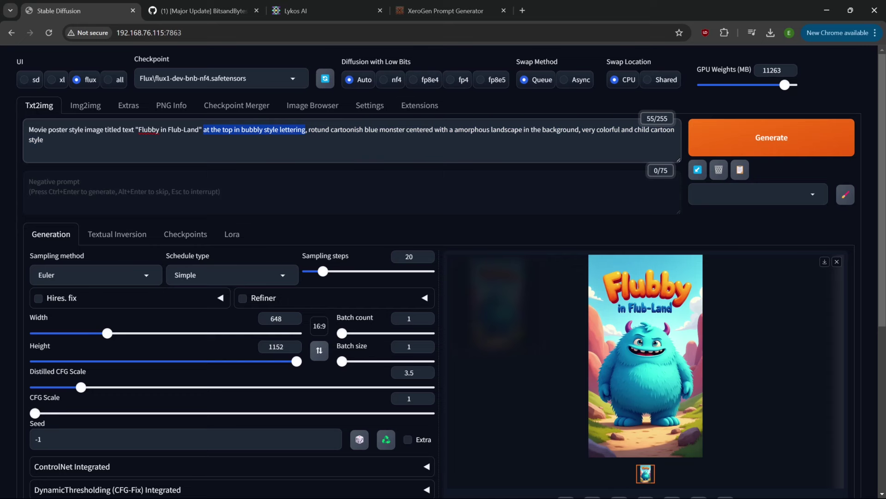
{"action": "left_click", "coordinate": [244, 130]}
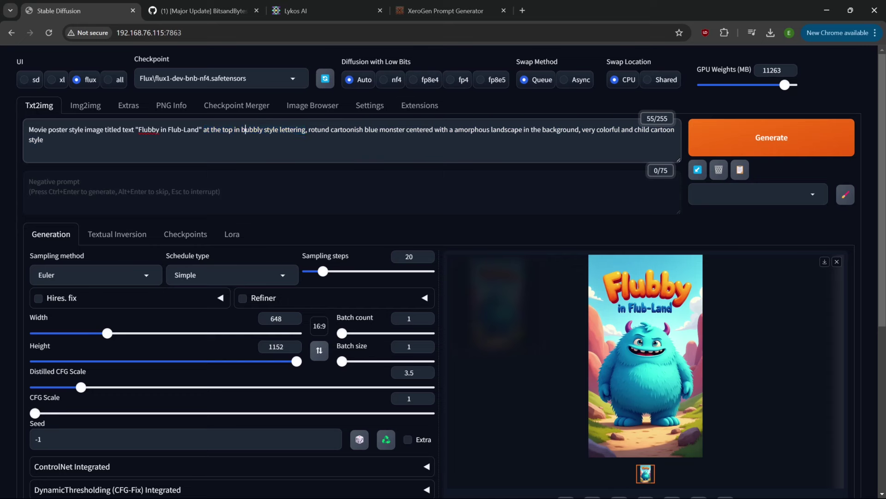
{"action": "double_click", "coordinate": [227, 129]}
{"action": "type", "text": "bottom"}
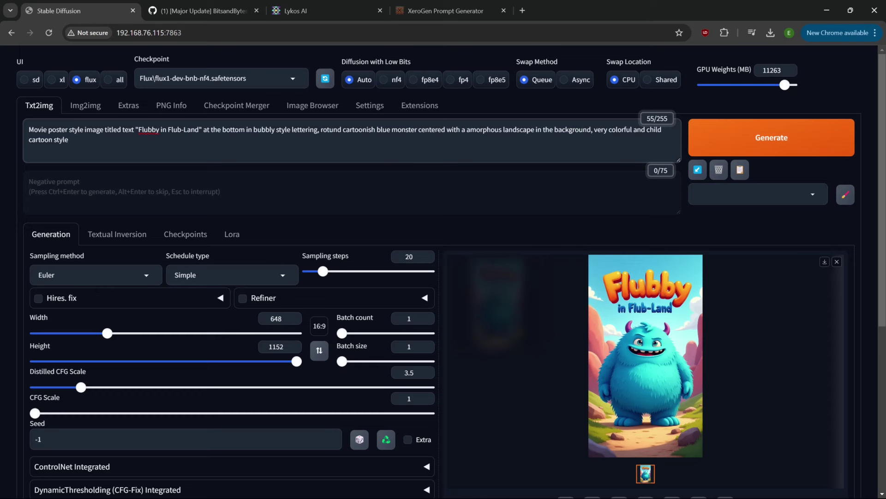
Step: Generate the poster from the revised prompt and inspect the new image at full size
{"action": "left_click", "coordinate": [767, 139]}
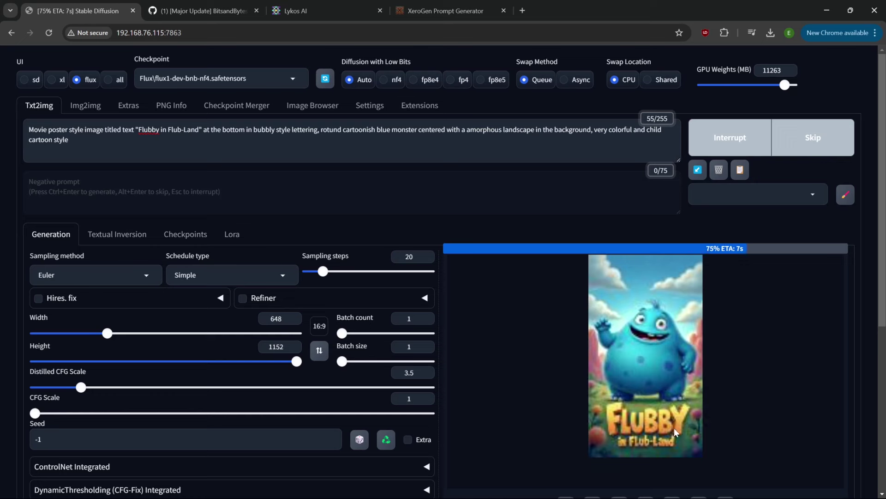
{"action": "left_click", "coordinate": [653, 370]}
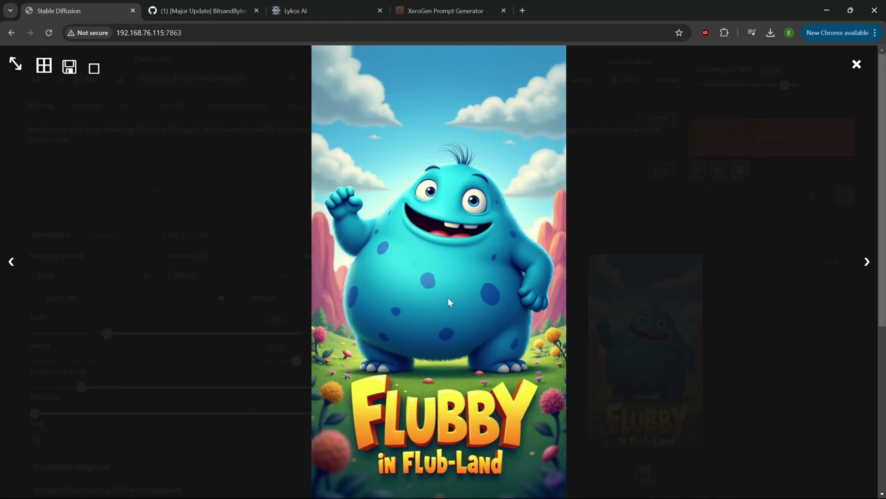
{"action": "left_click", "coordinate": [501, 332]}
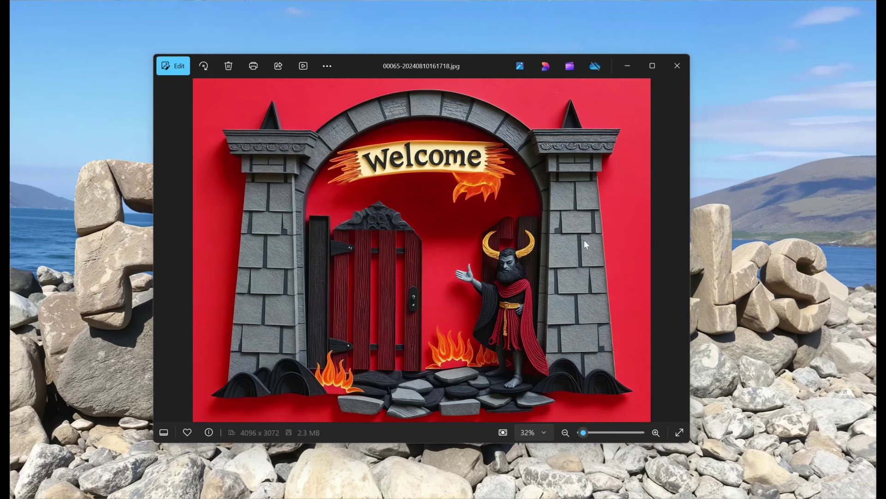
Step: Browse through the saved sample images in the Photos viewer, examining how text is rendered in each one
{"action": "key", "text": "Right"}
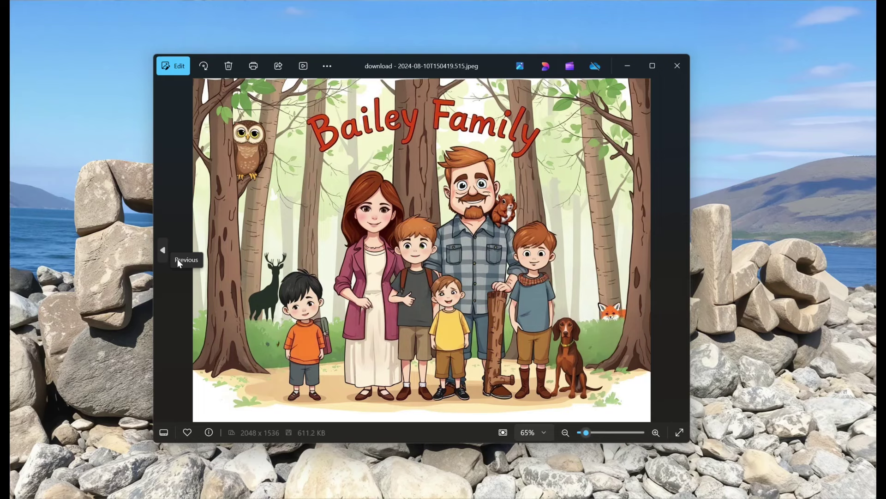
{"action": "left_click", "coordinate": [179, 261]}
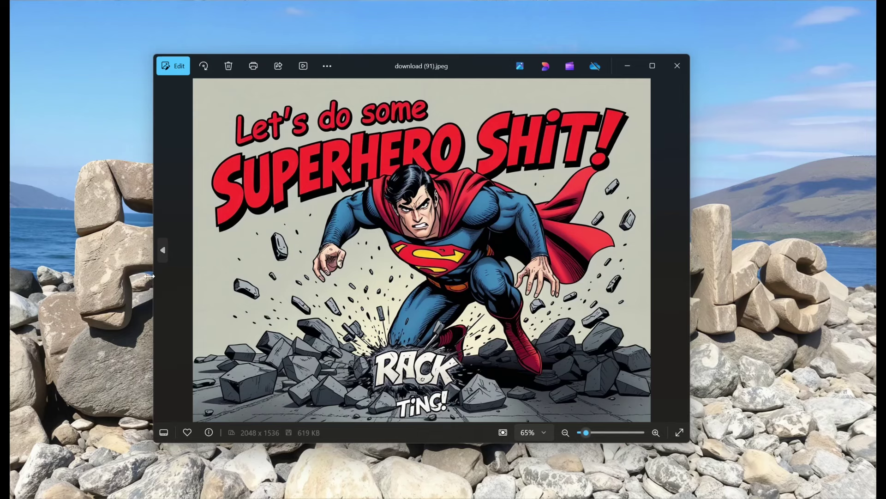
{"action": "key", "text": "Right"}
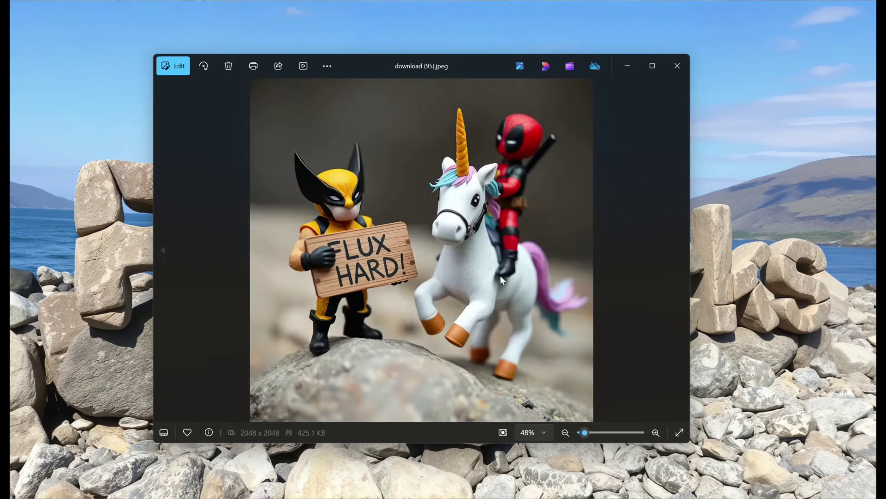
{"action": "key", "text": "Right"}
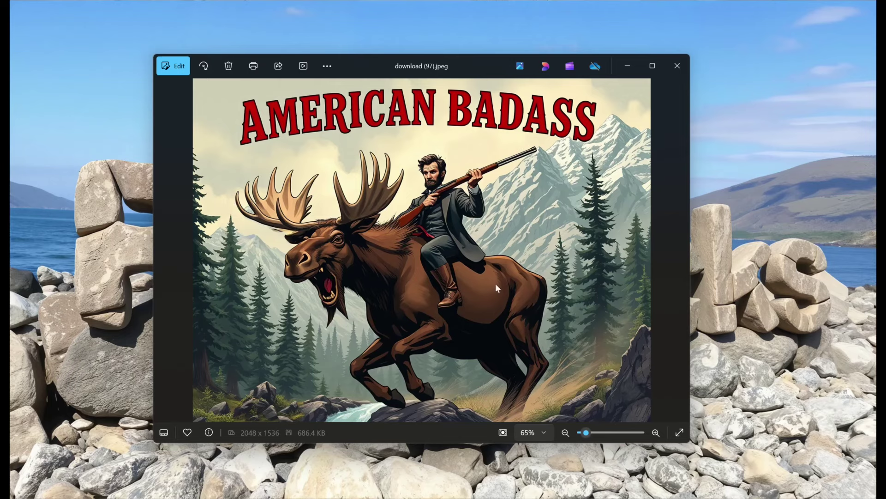
{"action": "left_click", "coordinate": [681, 253]}
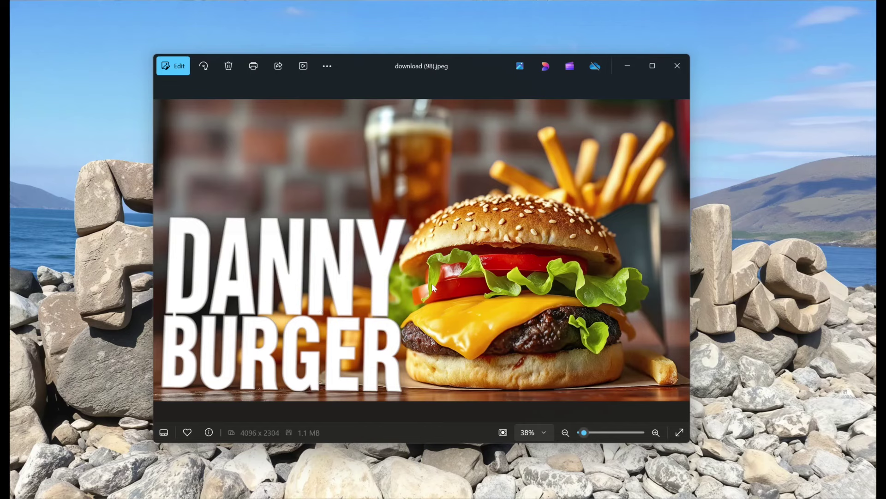
{"action": "key", "text": "Right"}
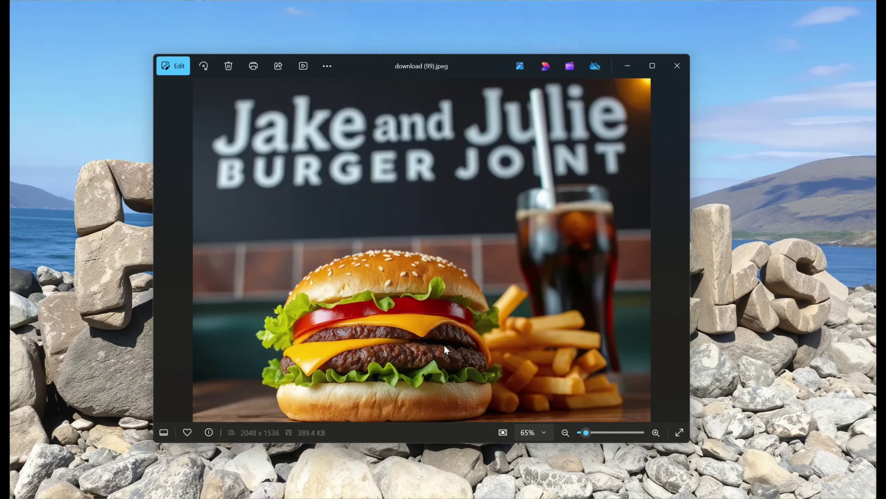
{"action": "key", "text": "Right"}
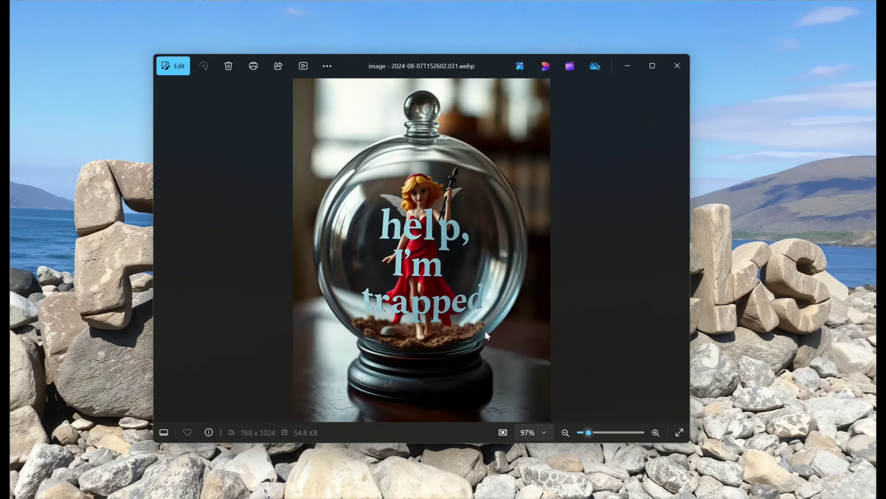